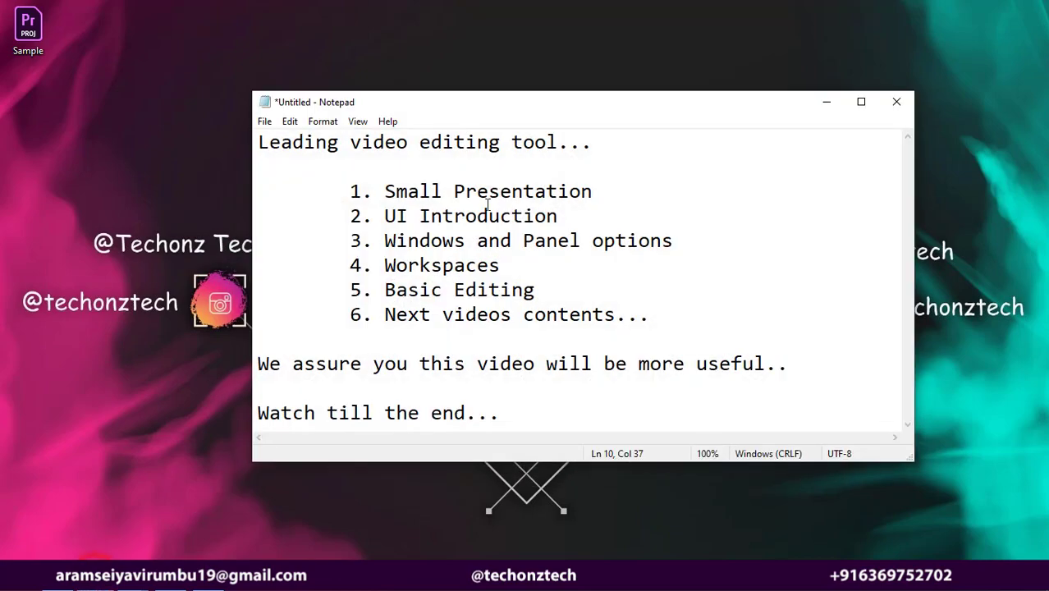
# Point out the agenda items Small Presentation, UI Introduction, Windows and Panel options, and Workspaces.
pyautogui.moveTo(386, 191); pyautogui.dragTo(601, 194)
pyautogui.click(626, 217)
pyautogui.click(602, 194)
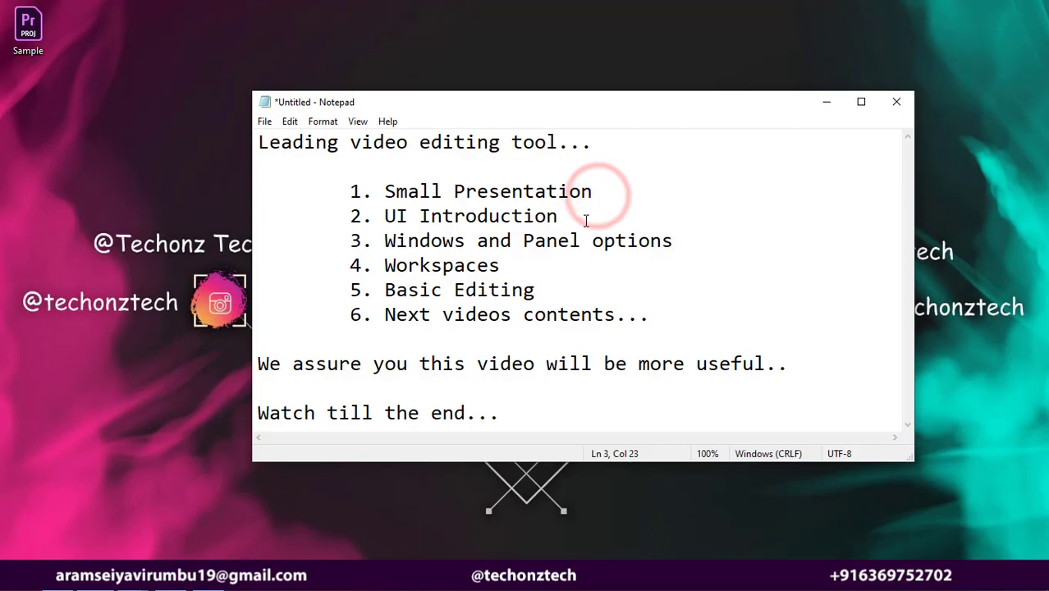
pyautogui.click(582, 218)
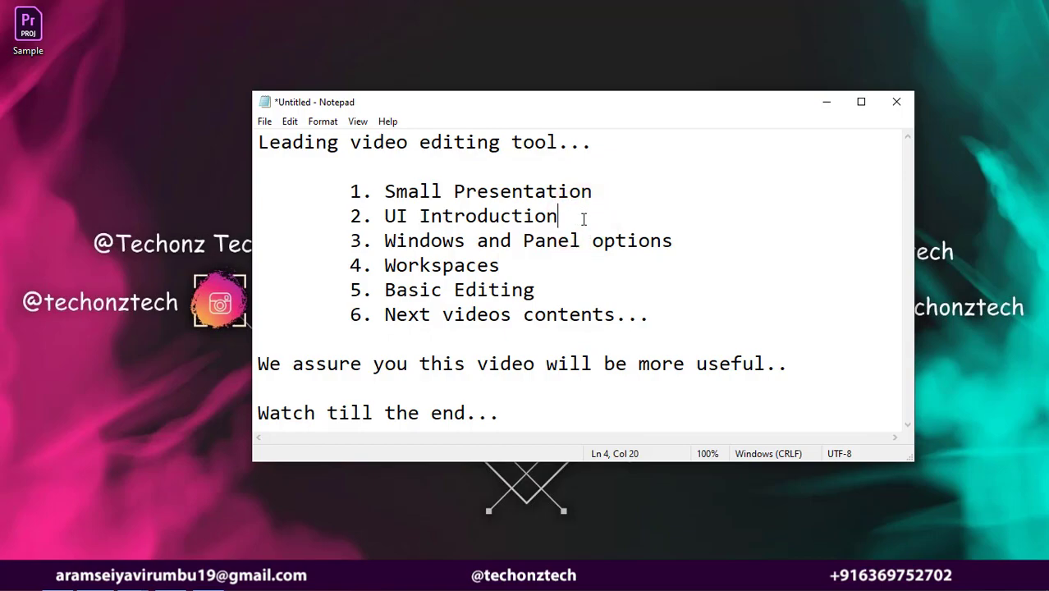
pyautogui.click(711, 243)
pyautogui.click(554, 265)
pyautogui.click(519, 269)
pyautogui.hotkey('shift', 'Left')
pyautogui.hotkey('shift', 'Left')
pyautogui.hotkey('shift', 'Left')
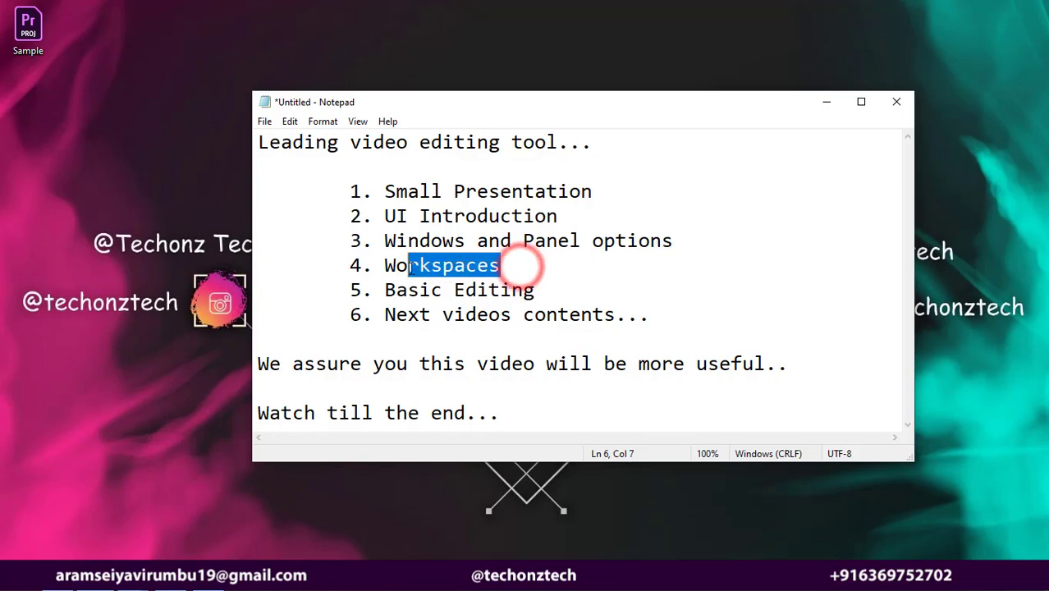
# Highlight Basic Editing and the closing 'Watch till the end' lines, then minimize Notepad.
pyautogui.click(557, 293)
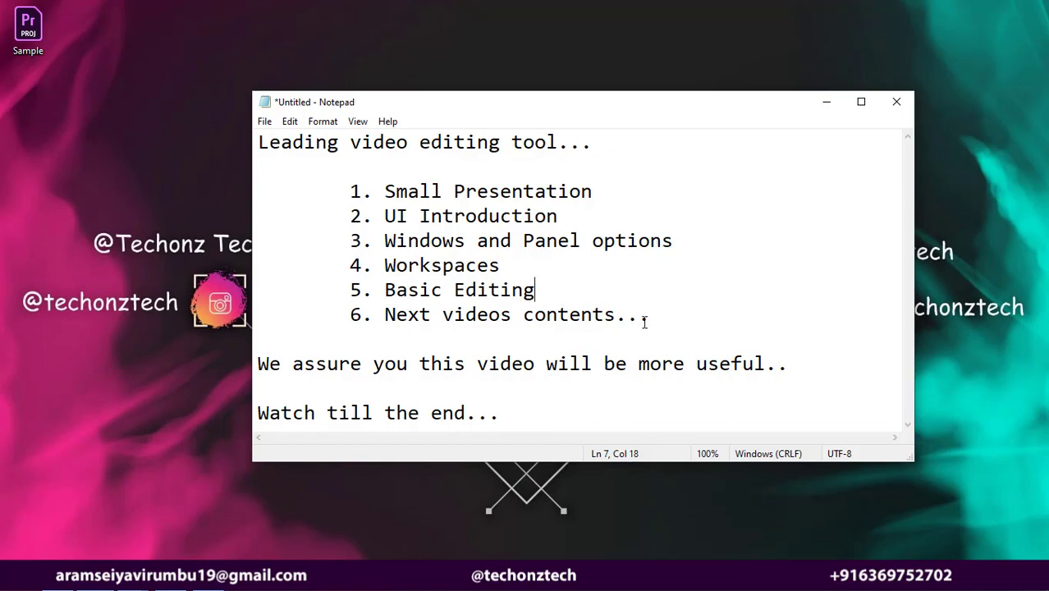
pyautogui.click(672, 330)
pyautogui.moveTo(377, 364); pyautogui.dragTo(690, 387)
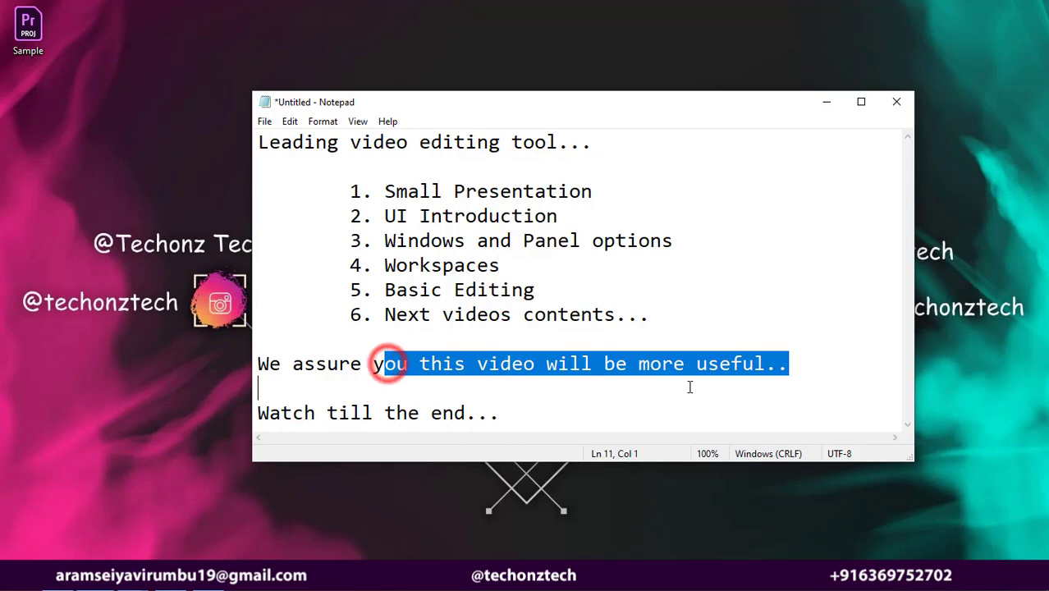
pyautogui.click(686, 407)
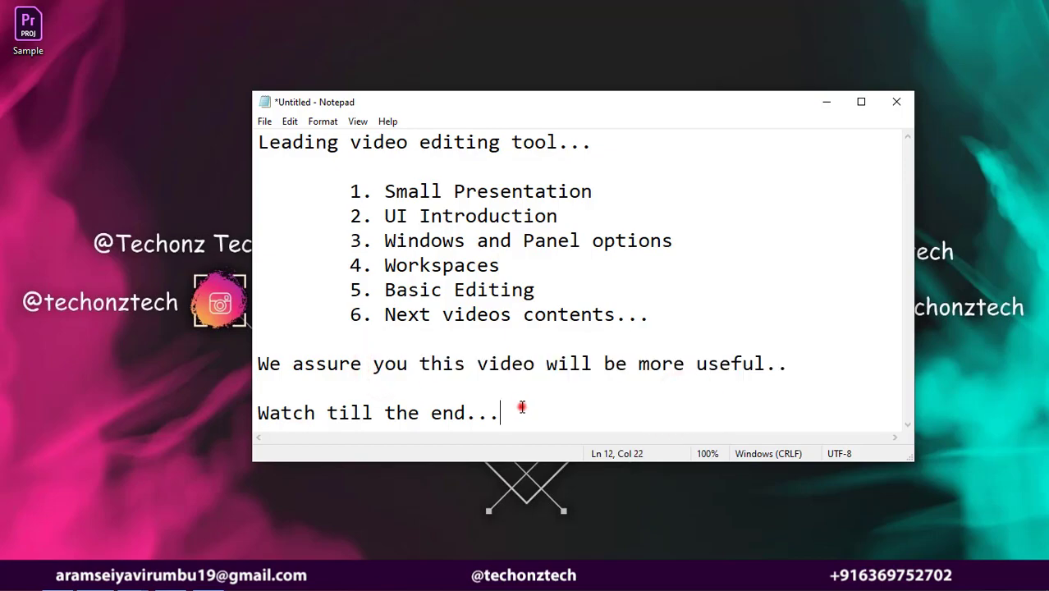
pyautogui.moveTo(522, 407); pyautogui.dragTo(279, 413)
pyautogui.click(569, 406)
pyautogui.click(824, 104)
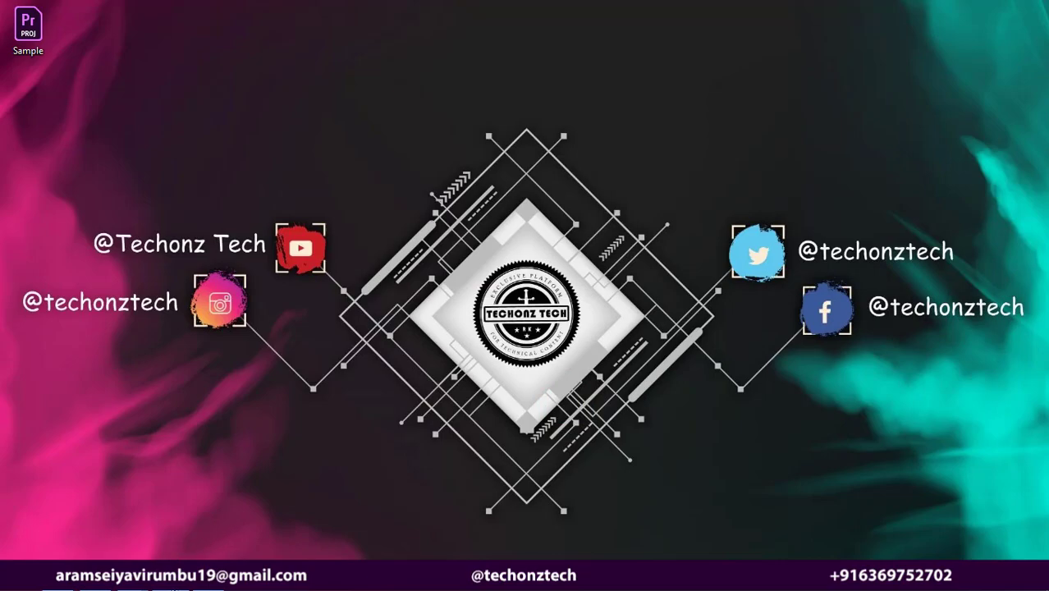
# Start Acrobat's full-screen slideshow and advance past Content to Cover to the Premiere Pro slide.
pyautogui.hotkey('ctrl', 'l')
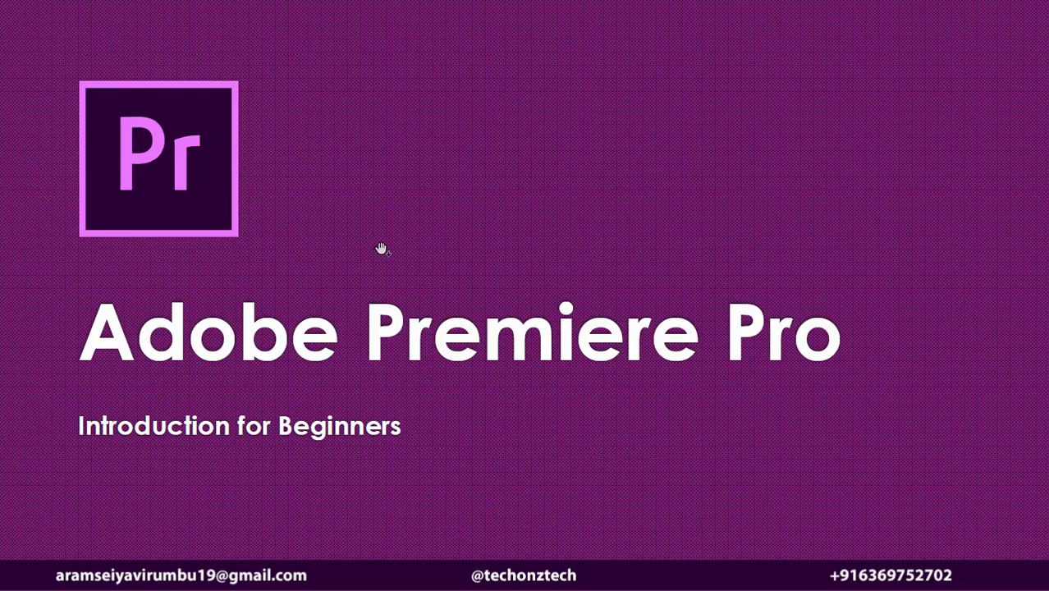
pyautogui.click(458, 310)
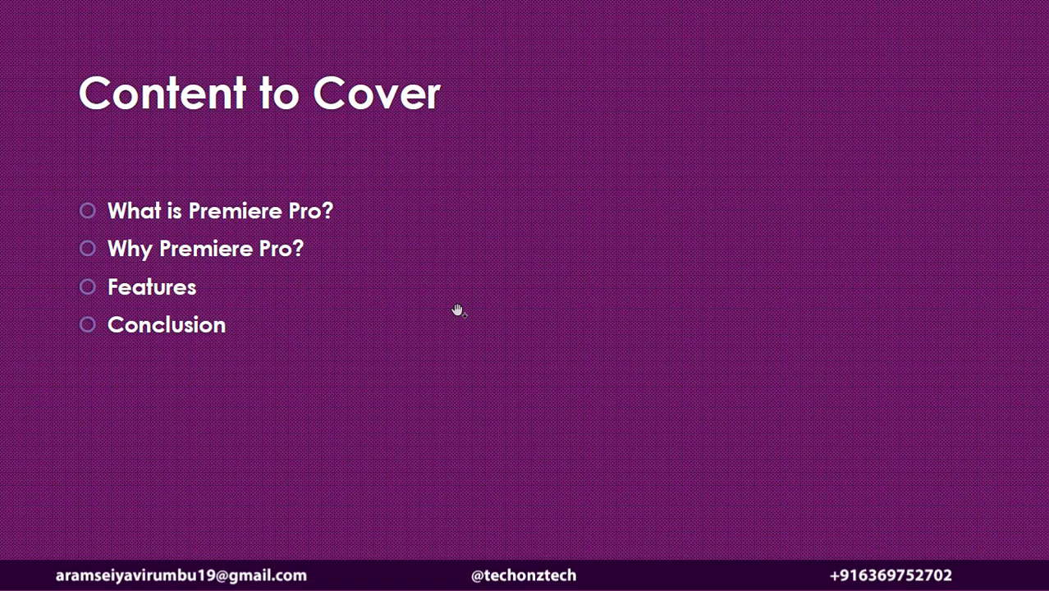
pyautogui.click(458, 310)
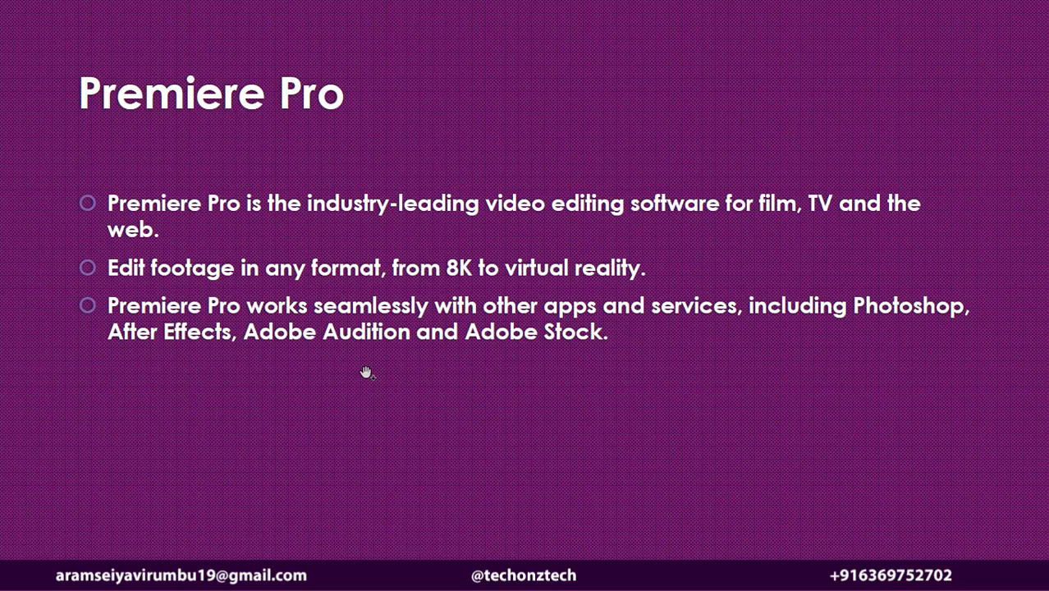
# Advance through Why Premiere Pro? to the final Features slide and exit full screen.
pyautogui.click(367, 374)
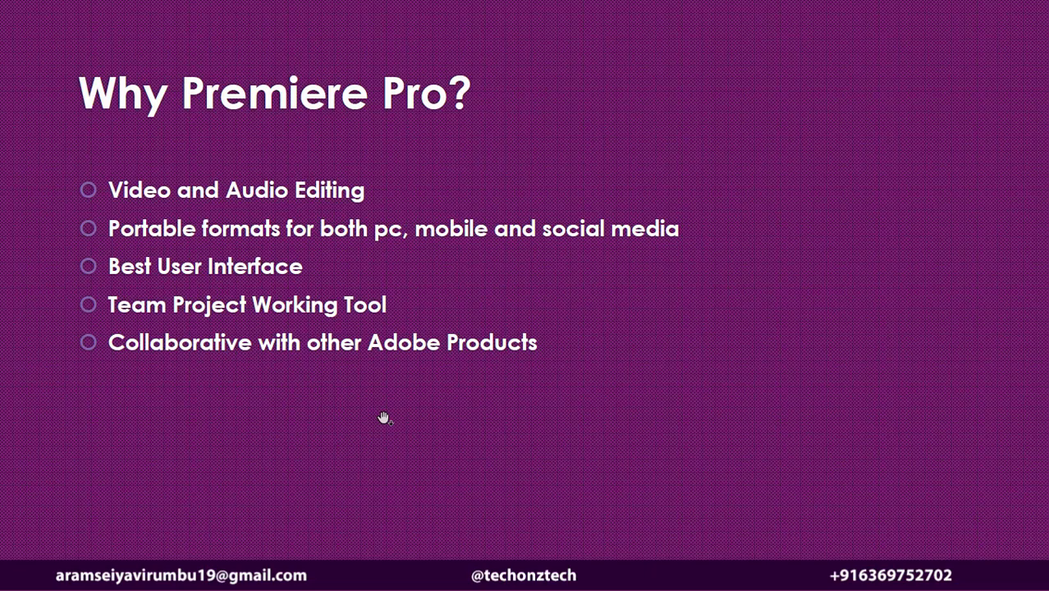
pyautogui.click(384, 417)
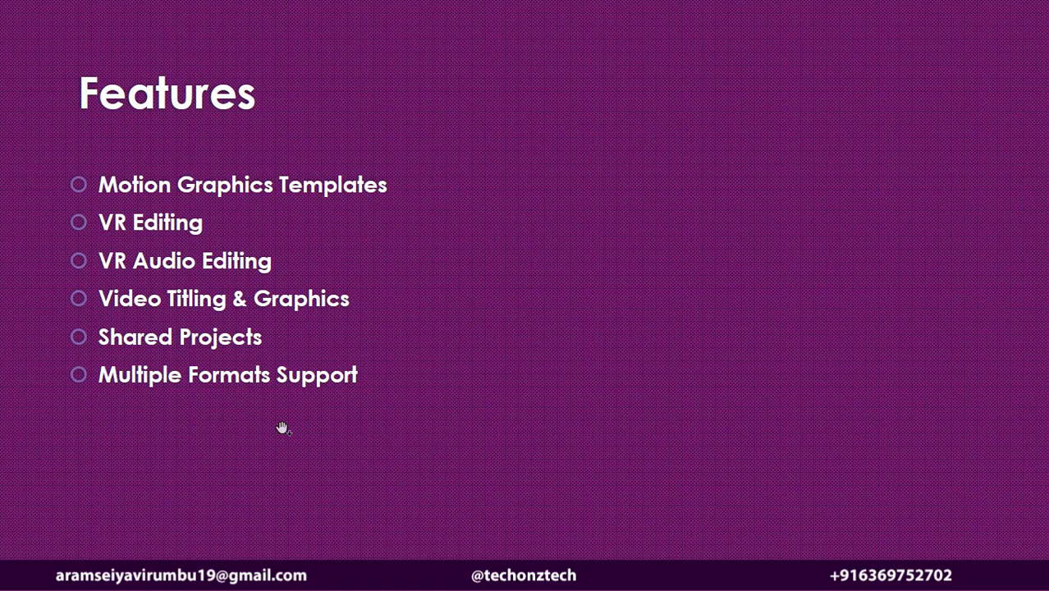
pyautogui.press('Escape')
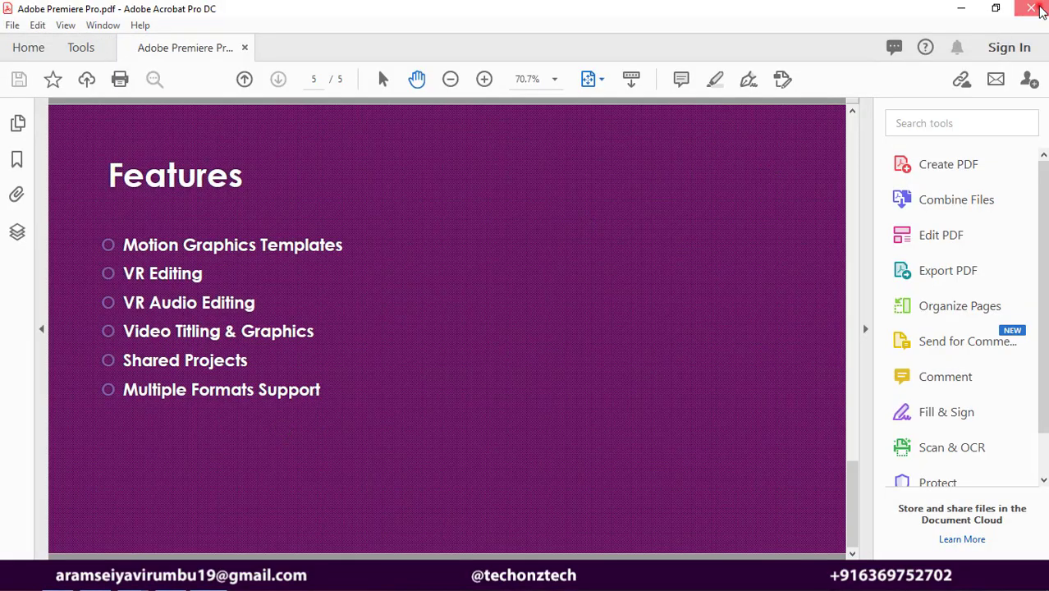
# Close Acrobat and launch Adobe Premiere Pro 2019 from the Start menu.
pyautogui.click(1036, 10)
pyautogui.press('super')
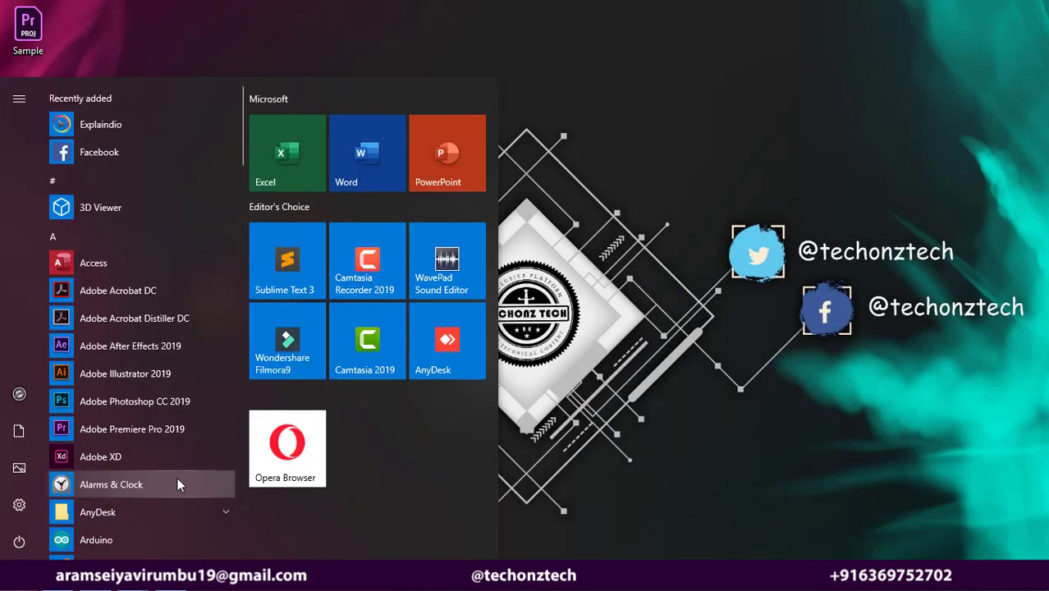
pyautogui.click(158, 428)
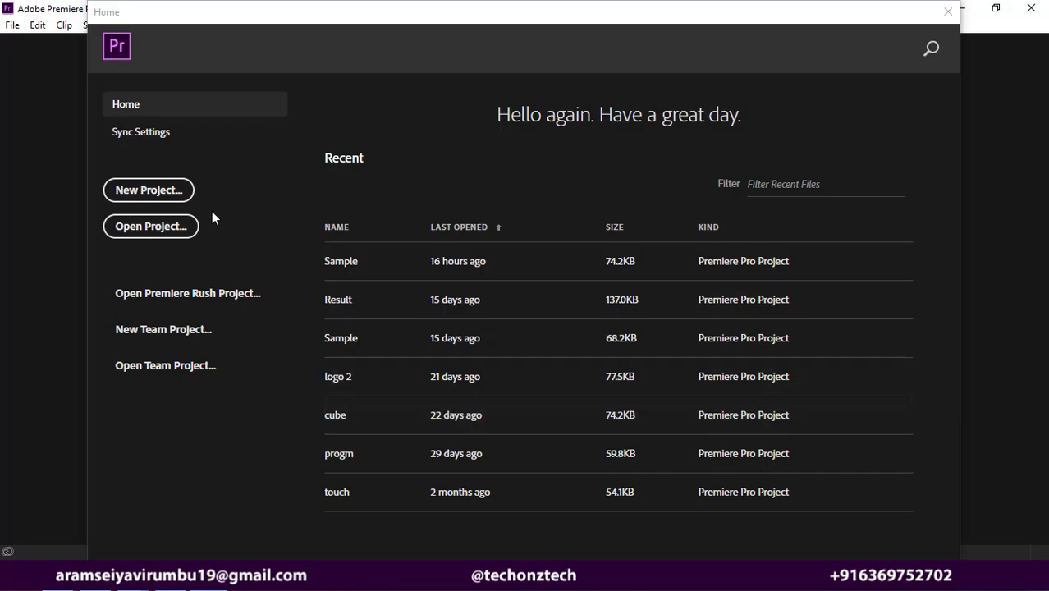
# Create a new project named 'Sample' after reviewing its Scratch Disks and Ingest settings, overwriting the old one.
pyautogui.click(169, 194)
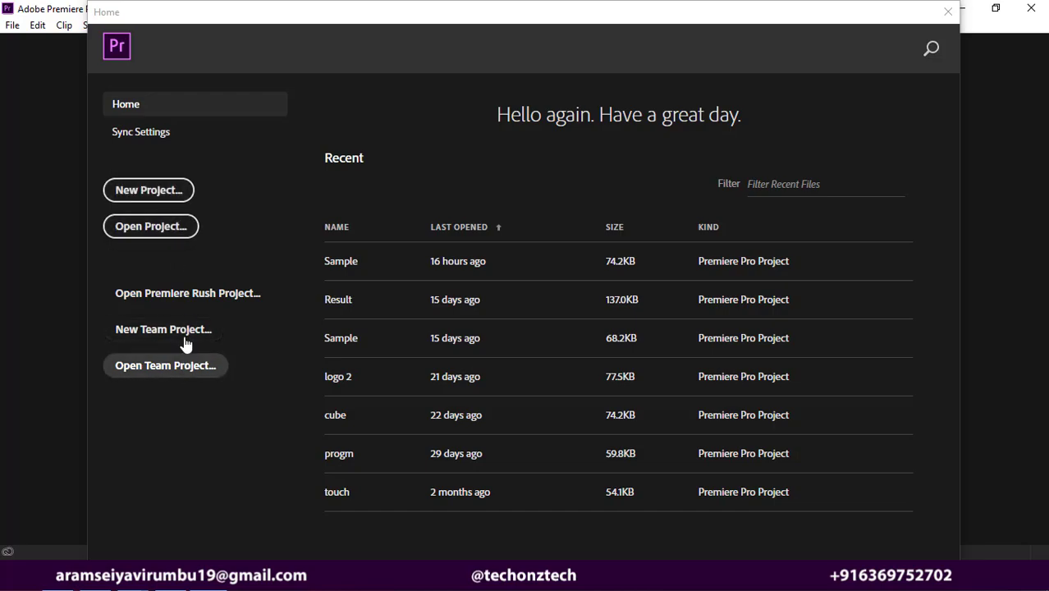
pyautogui.click(160, 197)
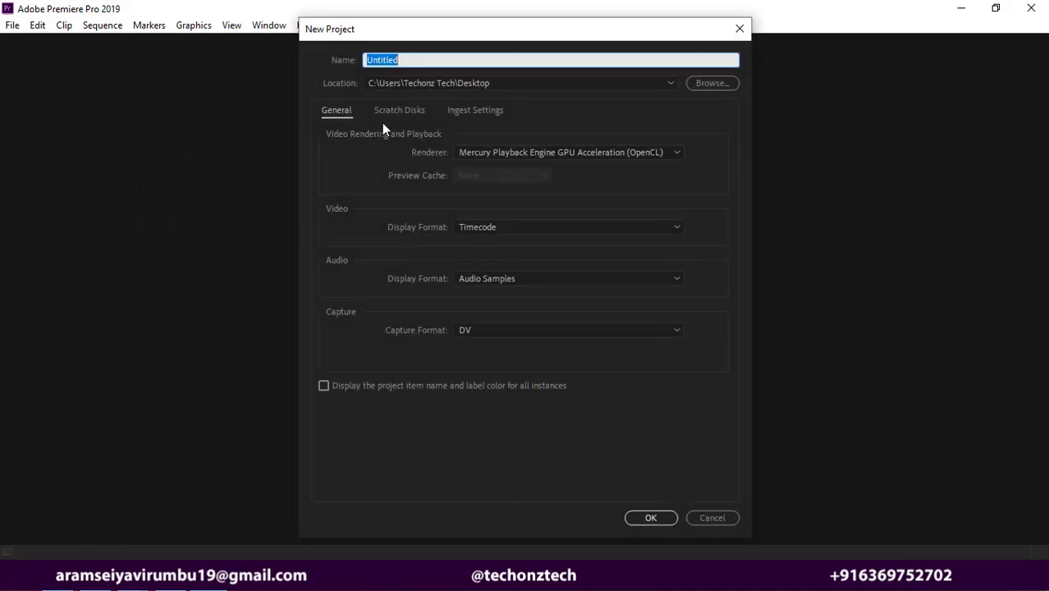
pyautogui.press('BackSpace')
pyautogui.write('Sample')
pyautogui.click(419, 113)
pyautogui.click(467, 113)
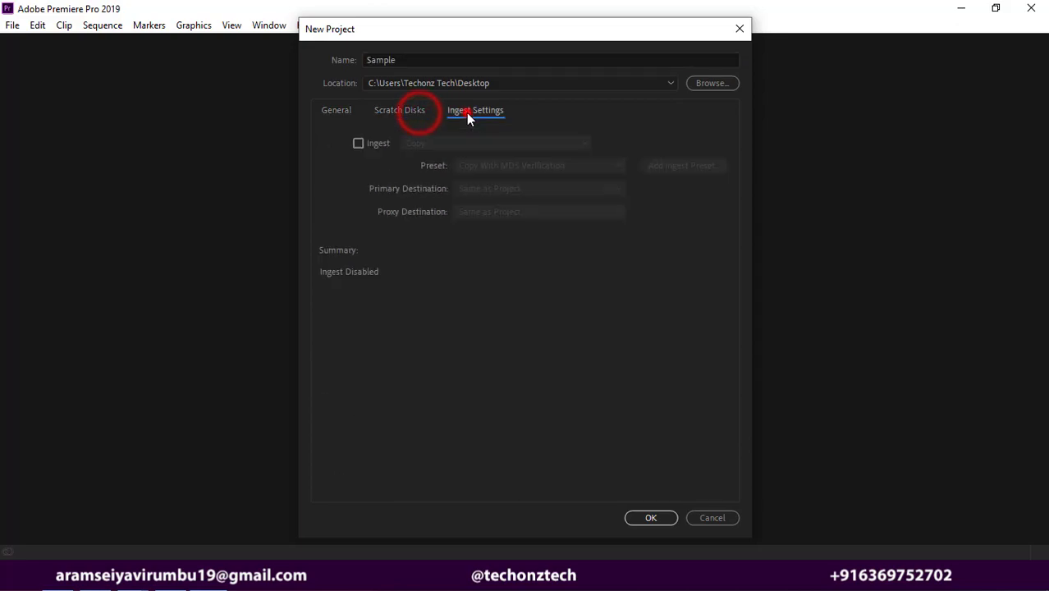
pyautogui.click(323, 112)
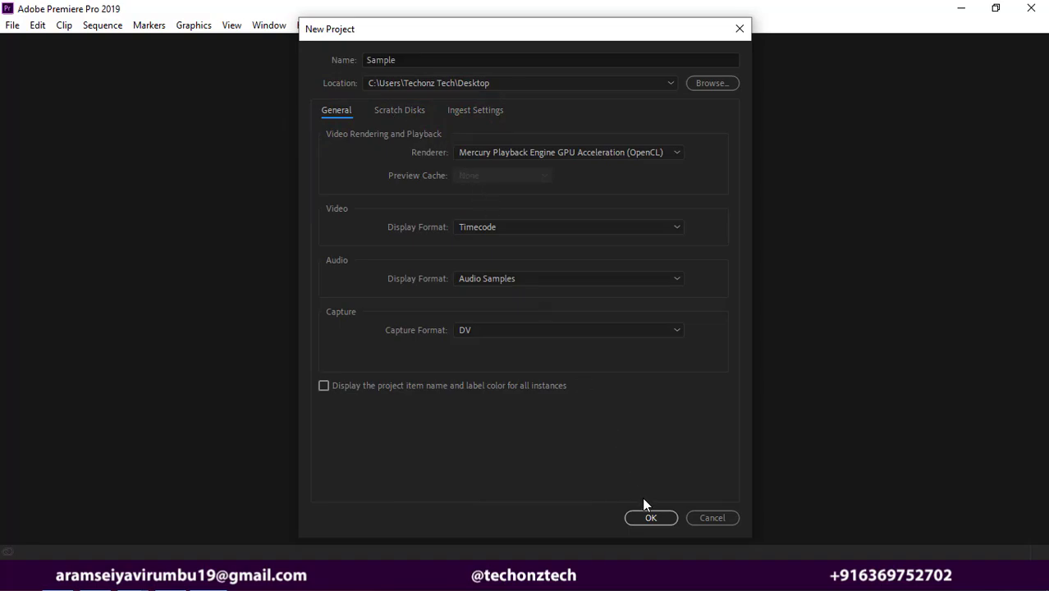
pyautogui.click(649, 518)
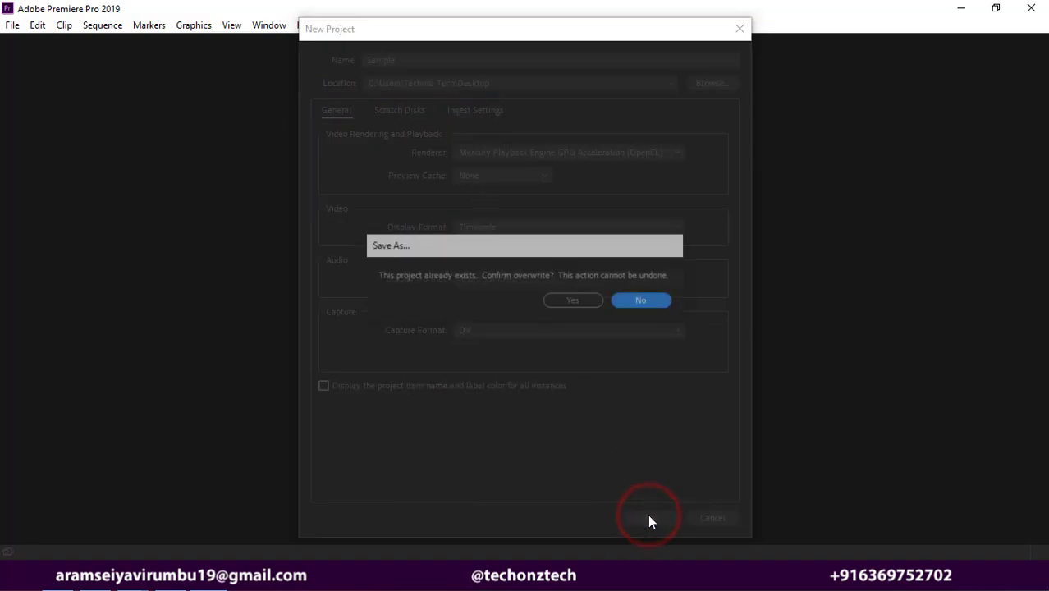
pyautogui.click(575, 302)
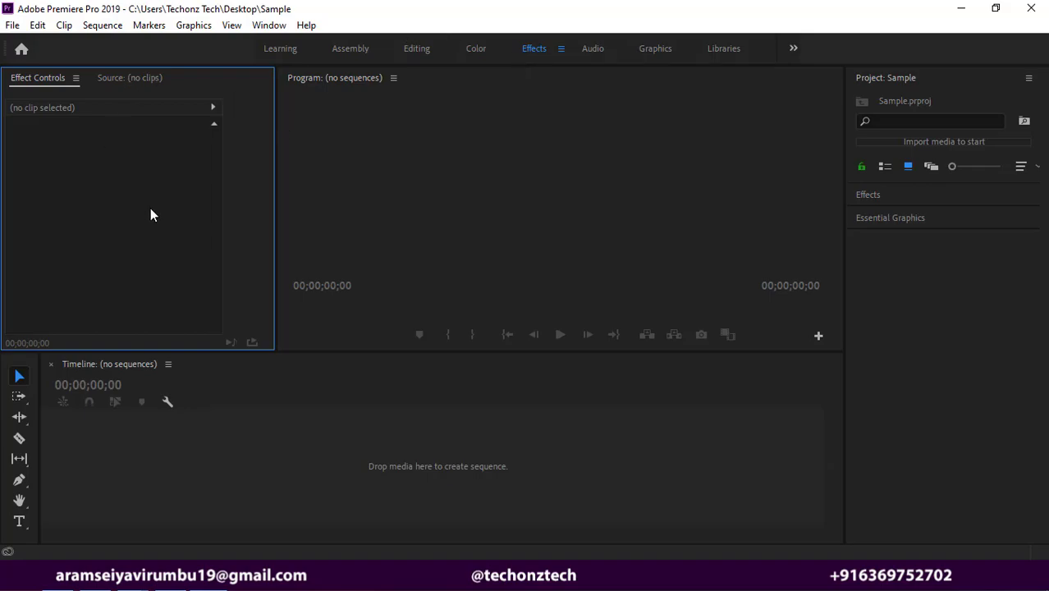
# Collapse the Sample project contents and expand the Effects list and Essential Graphics browser.
pyautogui.click(423, 188)
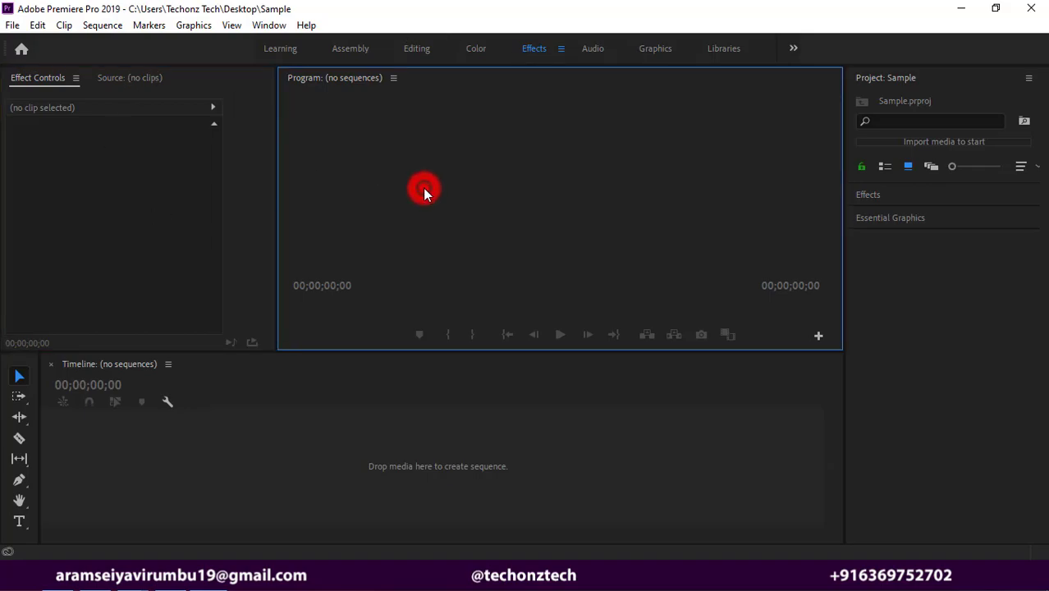
pyautogui.click(901, 76)
pyautogui.click(903, 101)
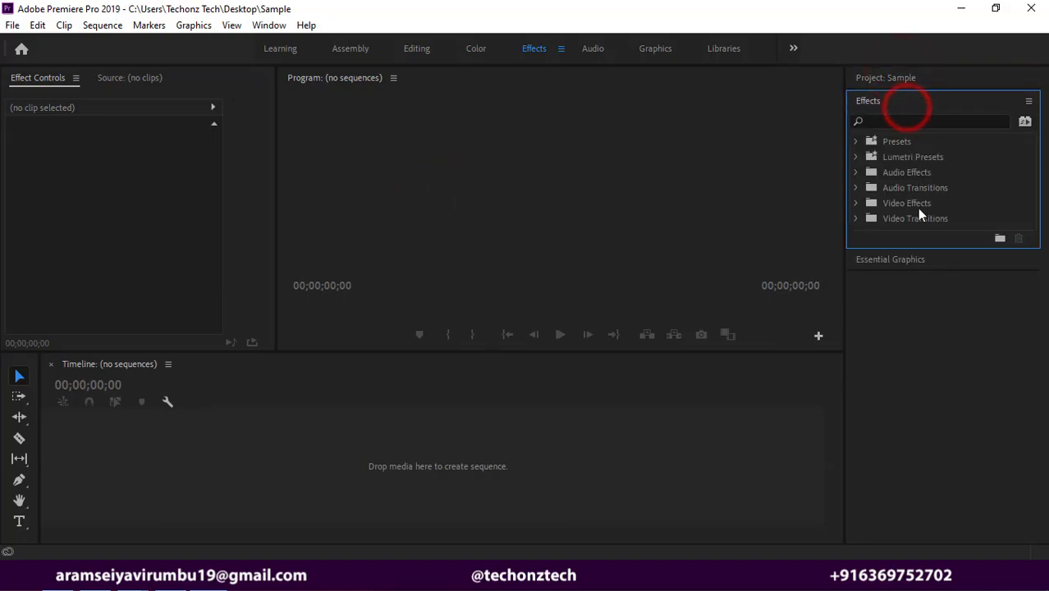
pyautogui.click(918, 263)
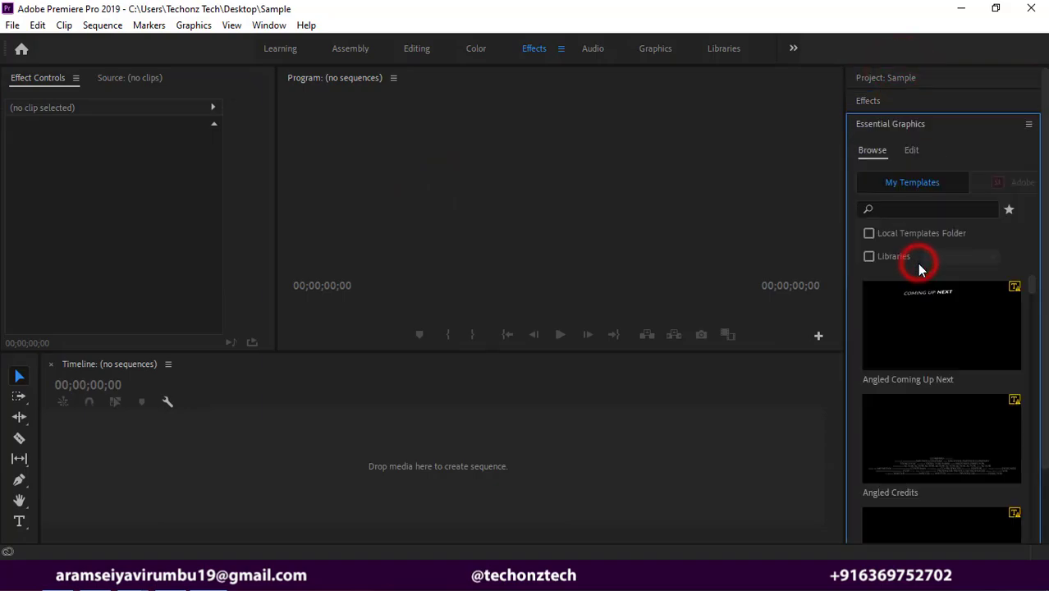
# Point out the empty Timeline, the Tools panel, the Source monitor and Effect Controls.
pyautogui.click(386, 411)
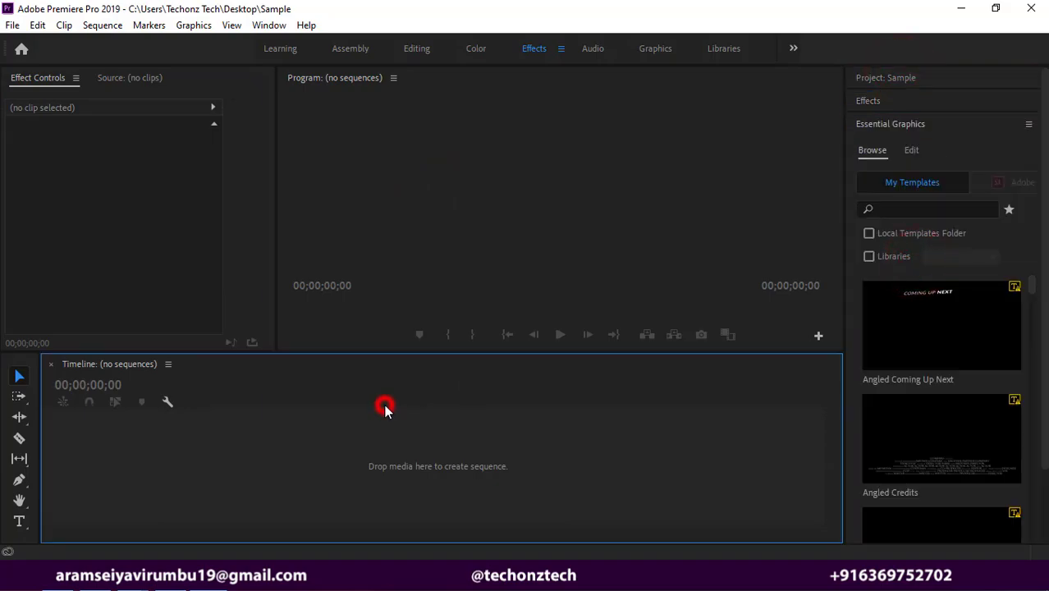
pyautogui.click(26, 366)
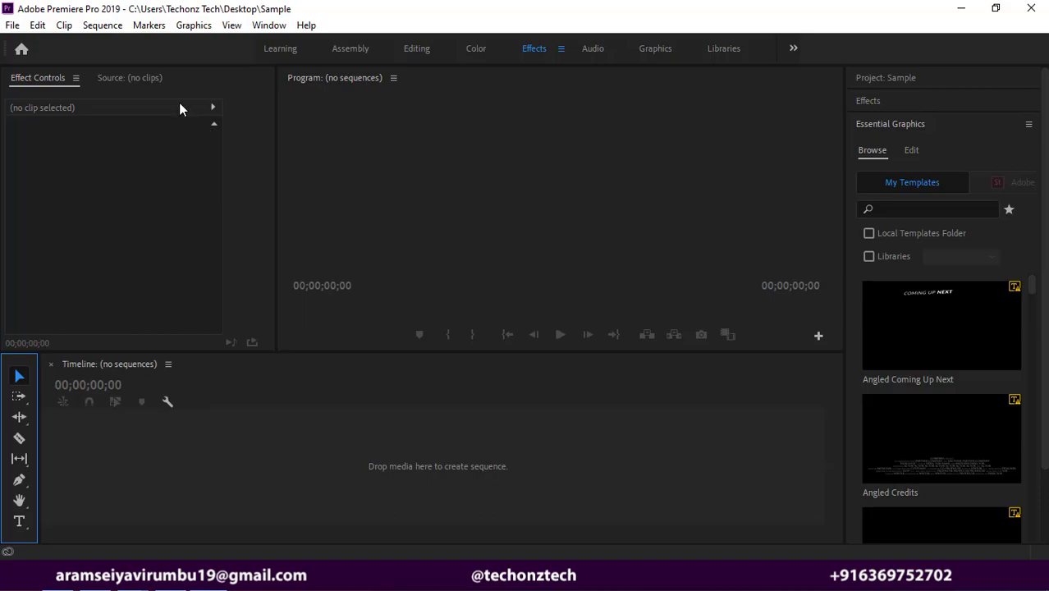
pyautogui.click(128, 77)
pyautogui.click(51, 77)
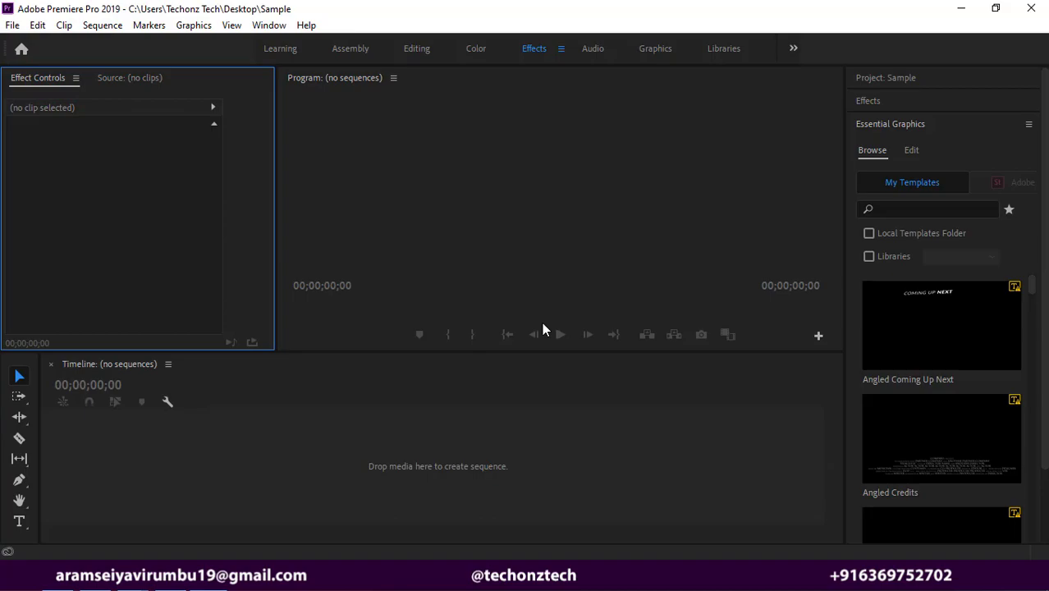
# Open the File menu and look over its import, export and project commands.
pyautogui.click(13, 27)
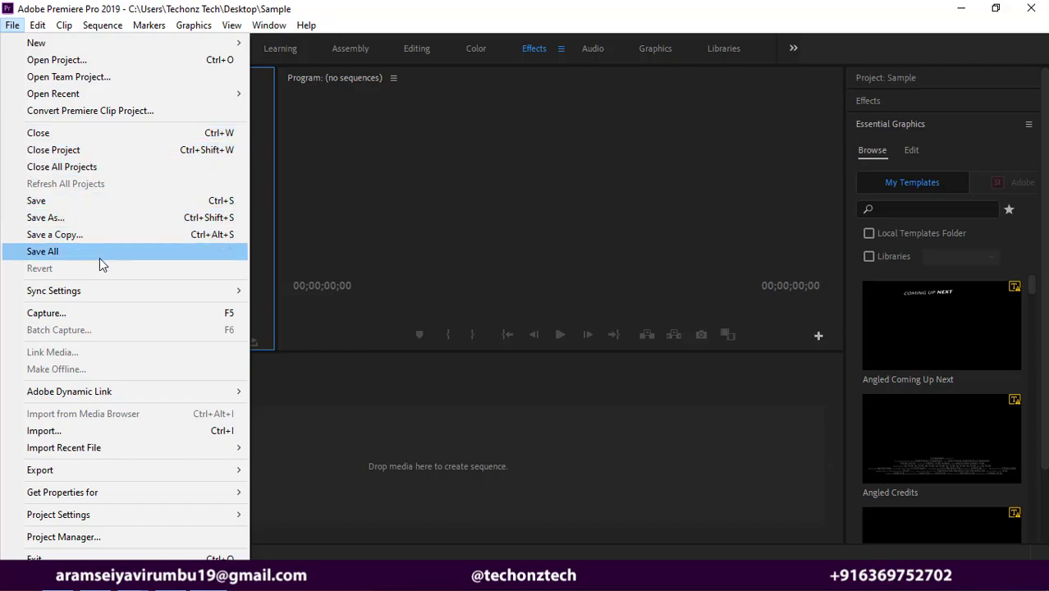
pyautogui.moveTo(117, 302)
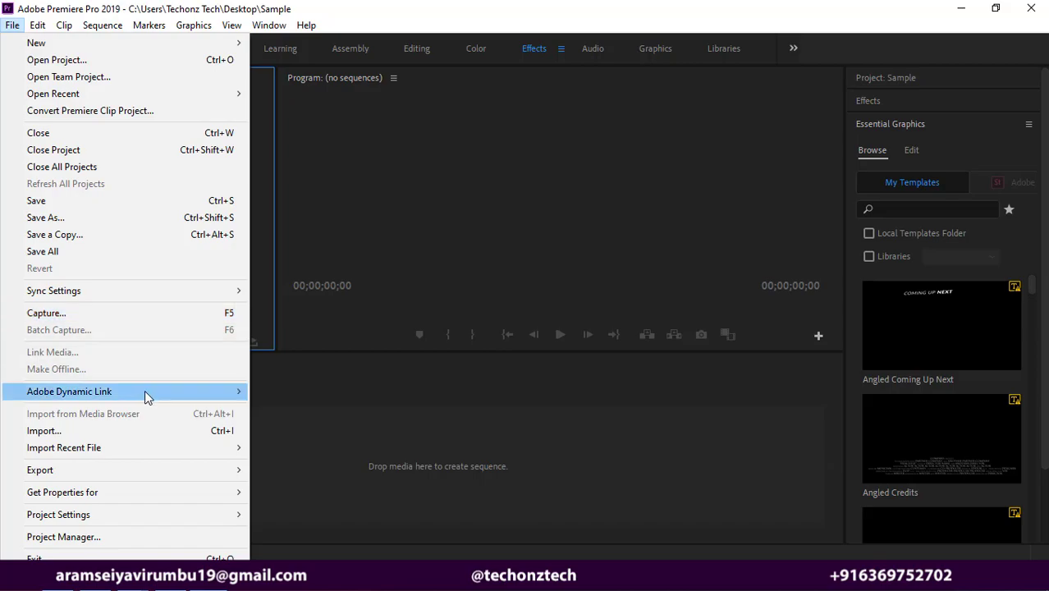
pyautogui.moveTo(148, 397)
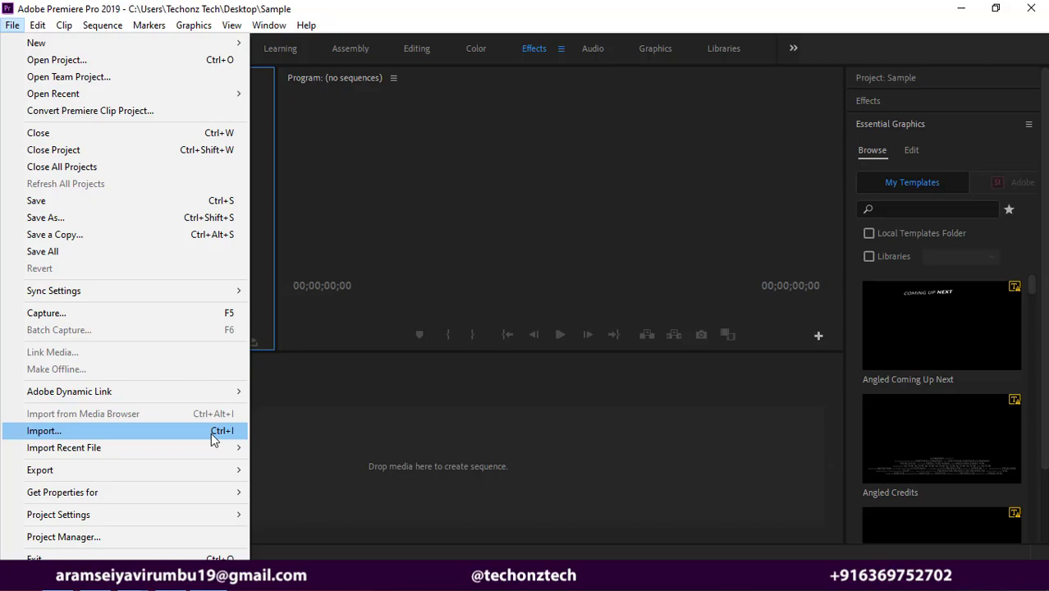
pyautogui.moveTo(210, 451)
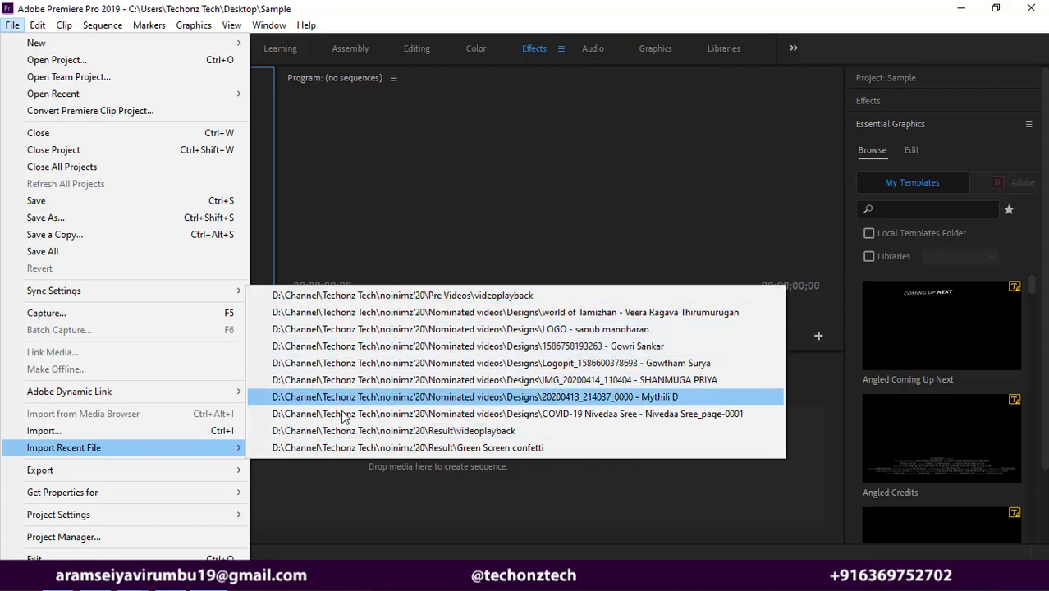
# Review the Get Properties for and Project Settings submenus, then dismiss the File menu unchanged.
pyautogui.moveTo(193, 479)
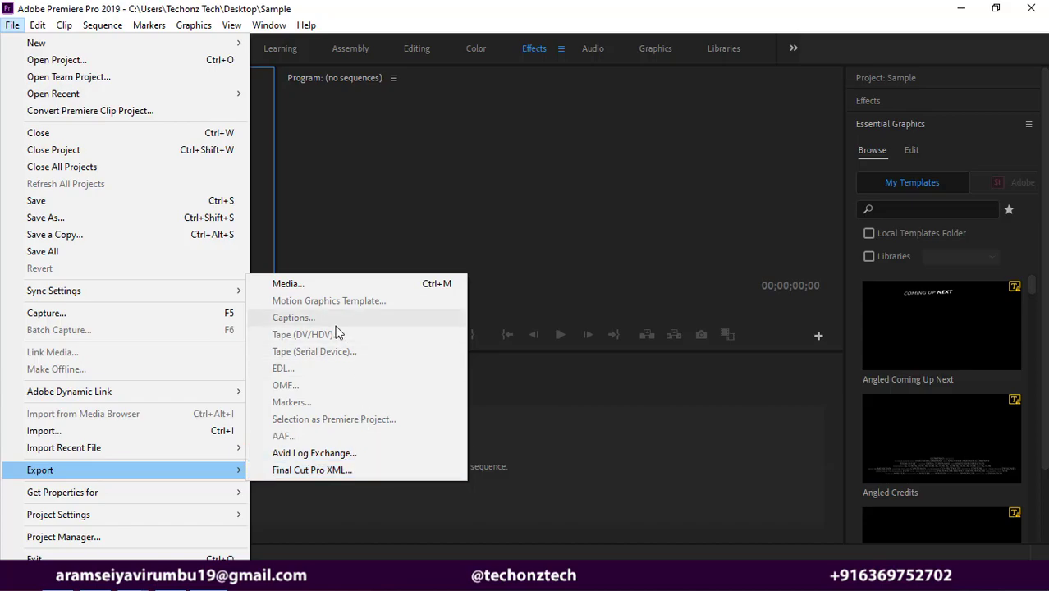
pyautogui.moveTo(146, 494)
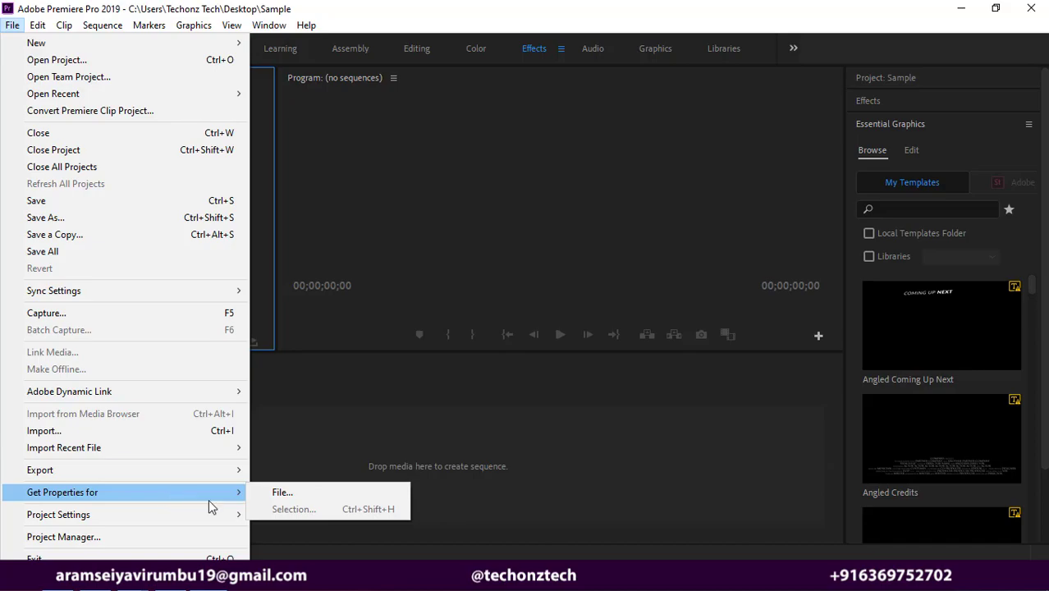
pyautogui.moveTo(138, 519)
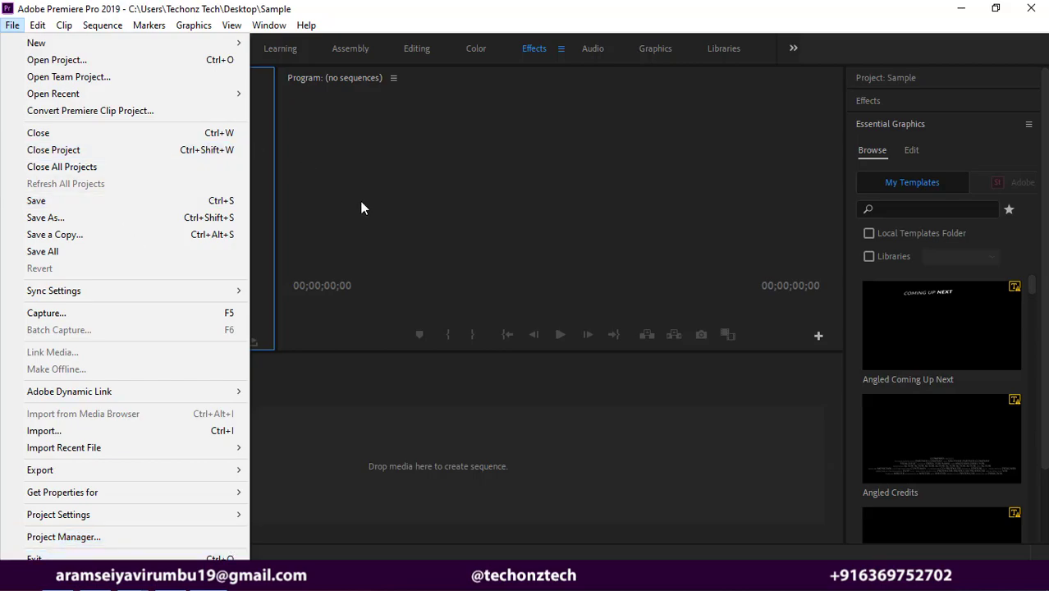
pyautogui.click(391, 23)
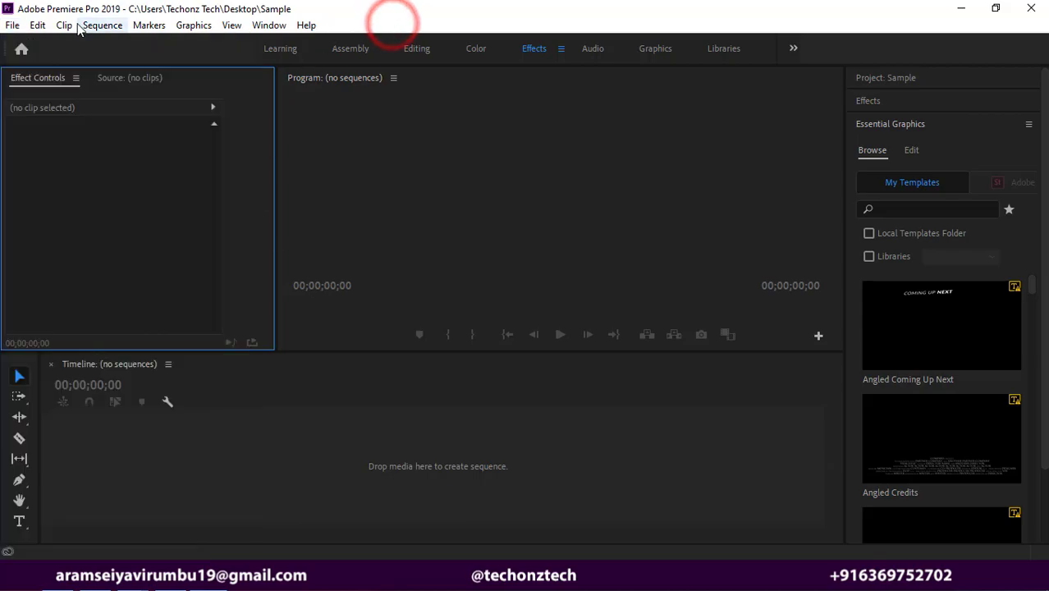
# Review the Edit menu's commands, close it, and bring up the Clip menu.
pyautogui.click(38, 26)
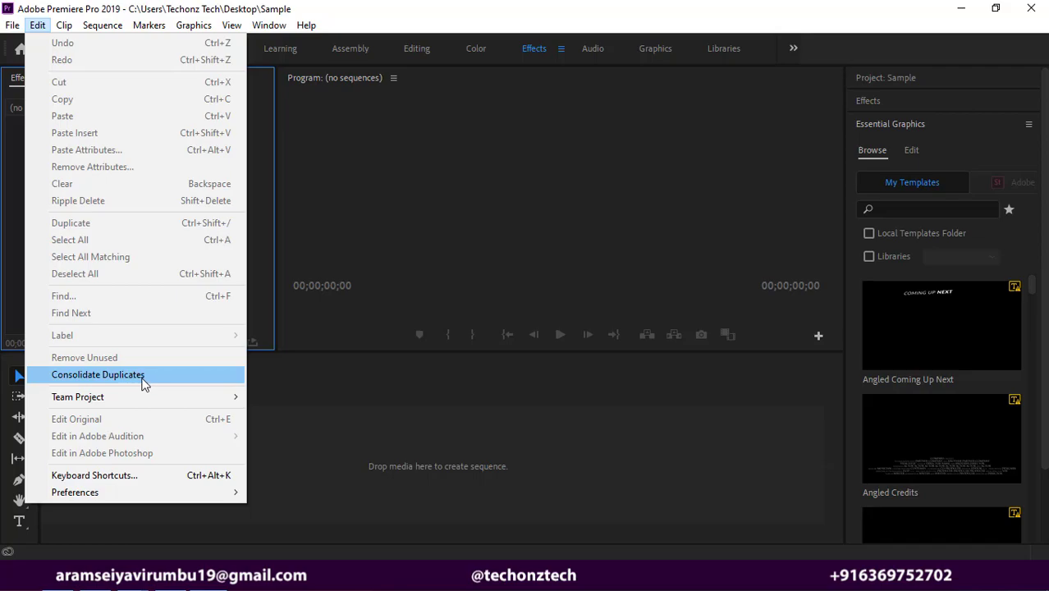
pyautogui.moveTo(149, 401)
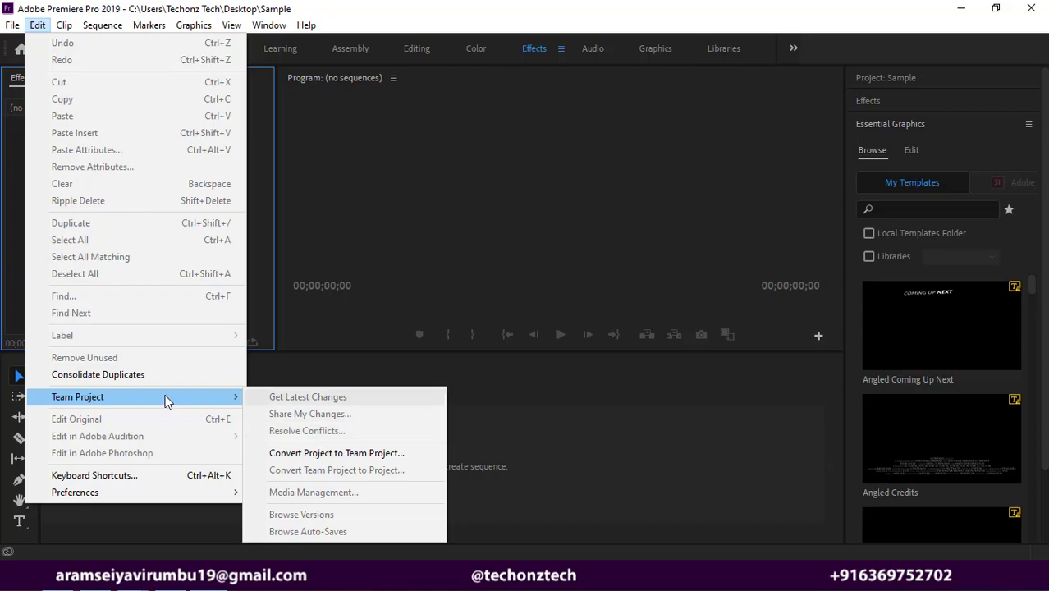
pyautogui.click(171, 475)
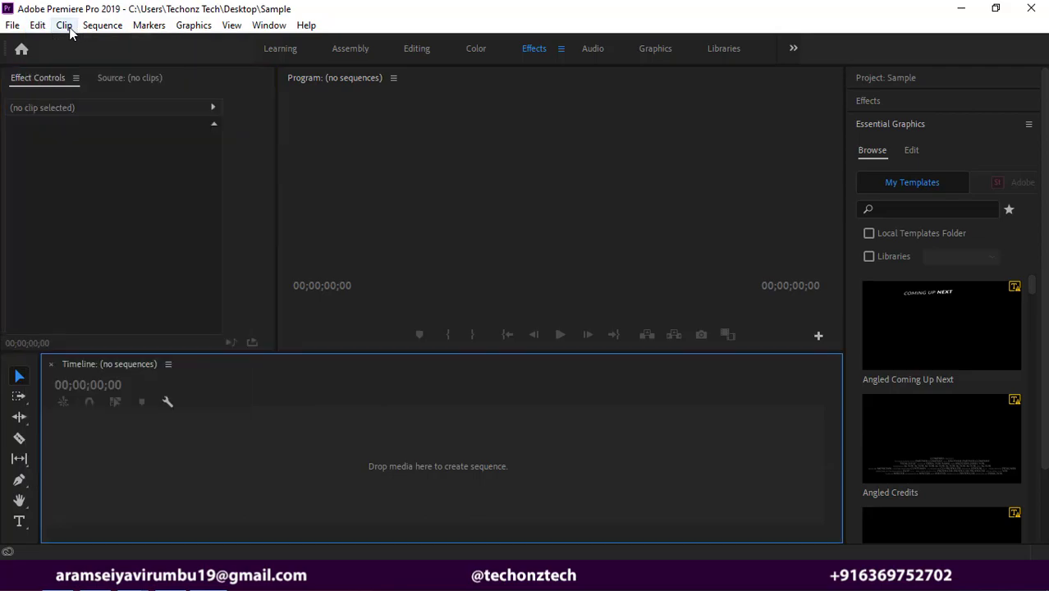
pyautogui.click(64, 26)
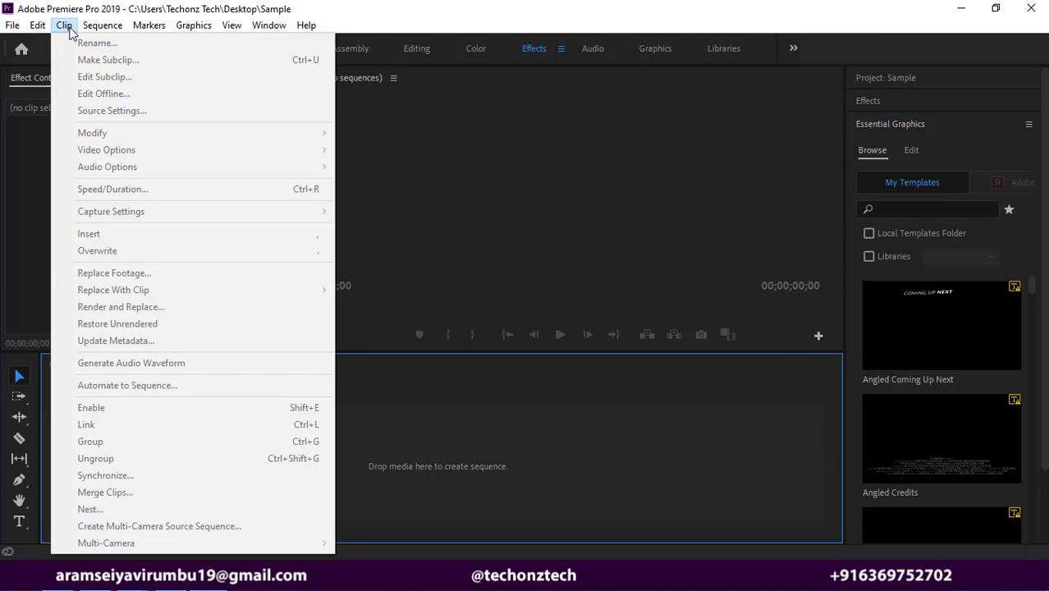
# Browse the Clip and Sequence menus in turn, ending on the Markers menu.
pyautogui.click(65, 25)
pyautogui.click(66, 25)
pyautogui.click(440, 442)
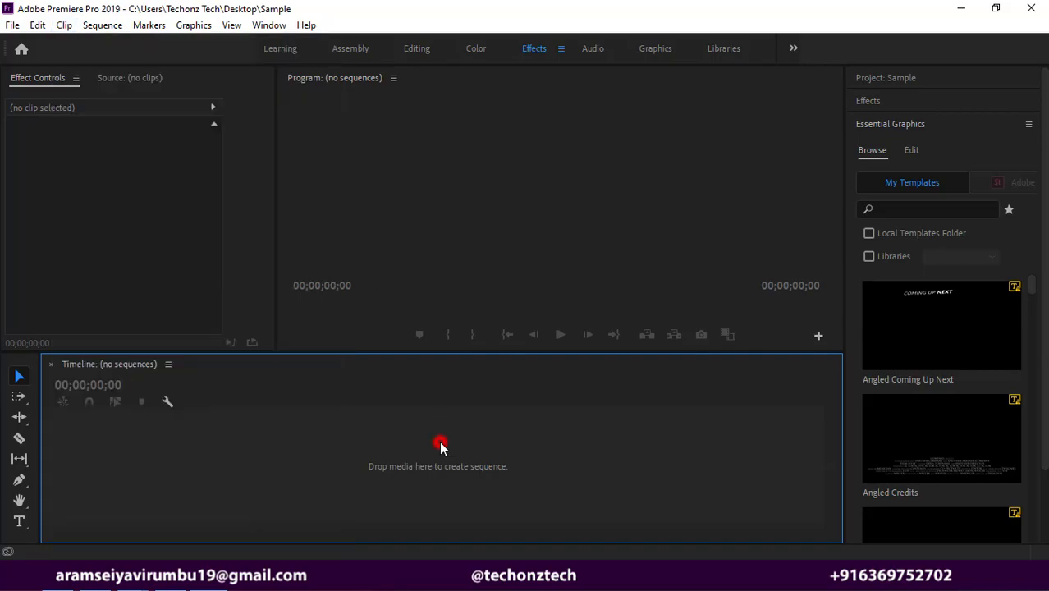
pyautogui.click(108, 25)
pyautogui.click(589, 441)
pyautogui.click(139, 29)
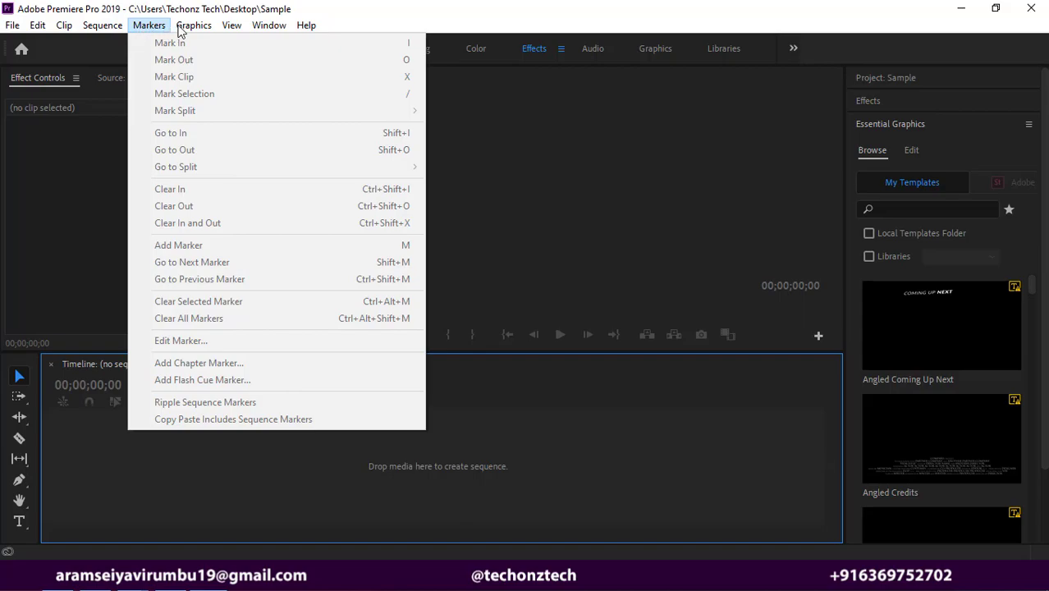
# Browse the Graphics menu, then the View menu with its playback resolution, rulers and guide options.
pyautogui.moveTo(193, 28)
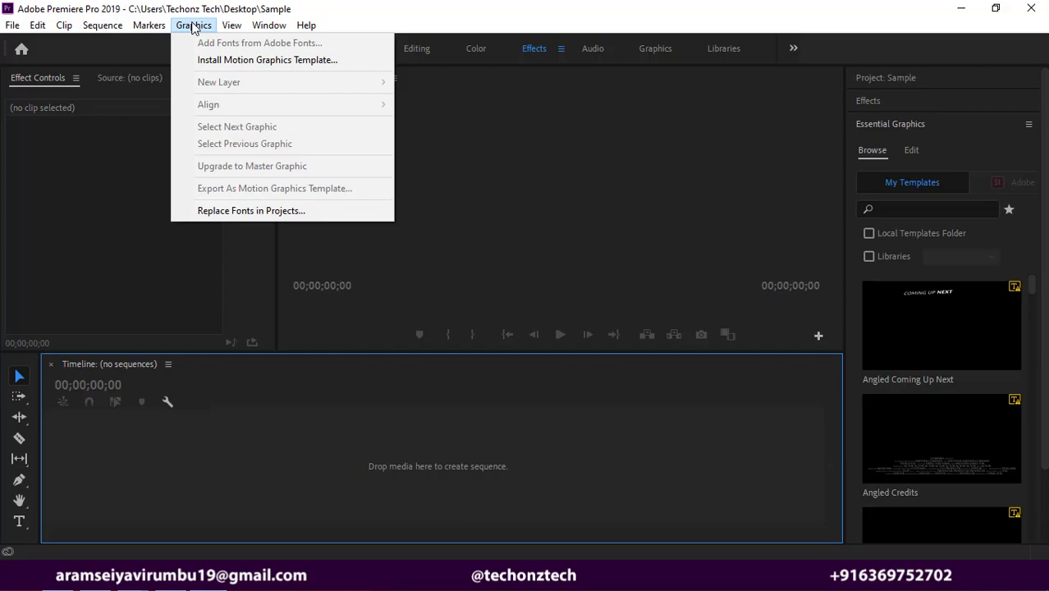
pyautogui.moveTo(233, 28)
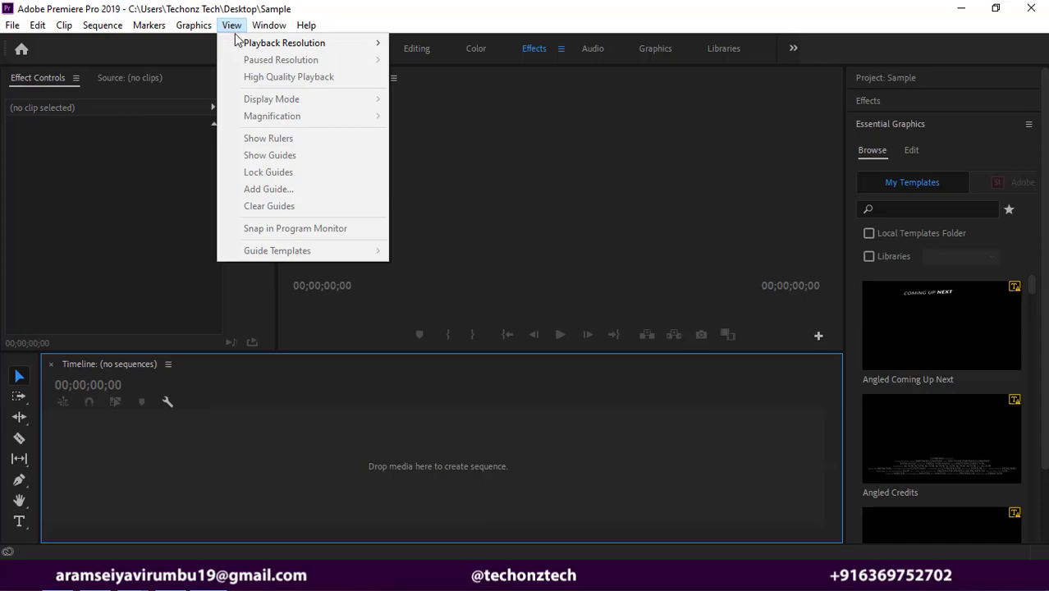
# Scroll through the Window menu's panel list, dismiss it, then look over the Help menu.
pyautogui.moveTo(271, 27)
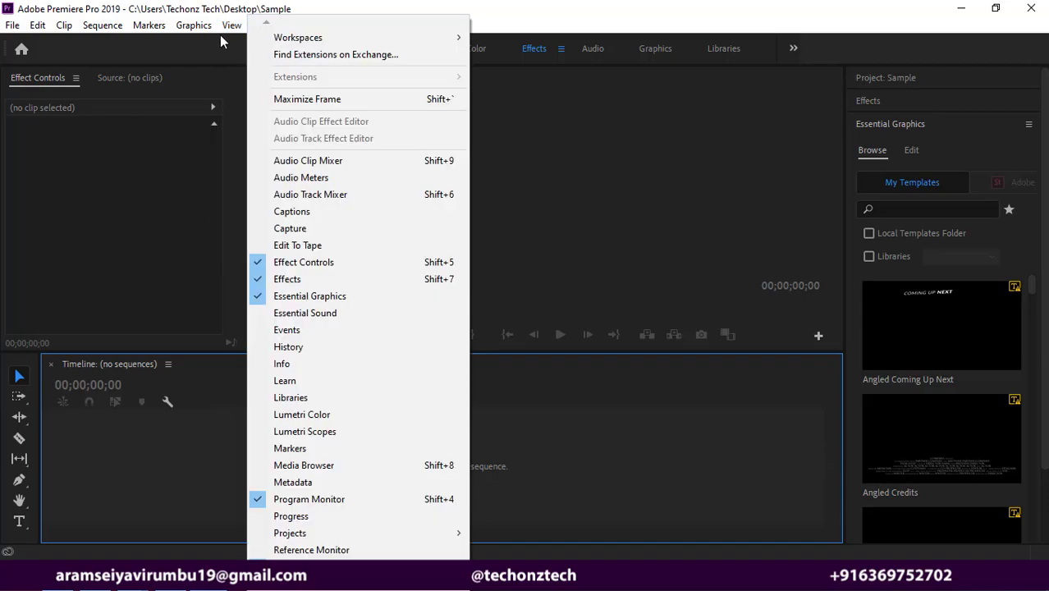
pyautogui.moveTo(304, 37)
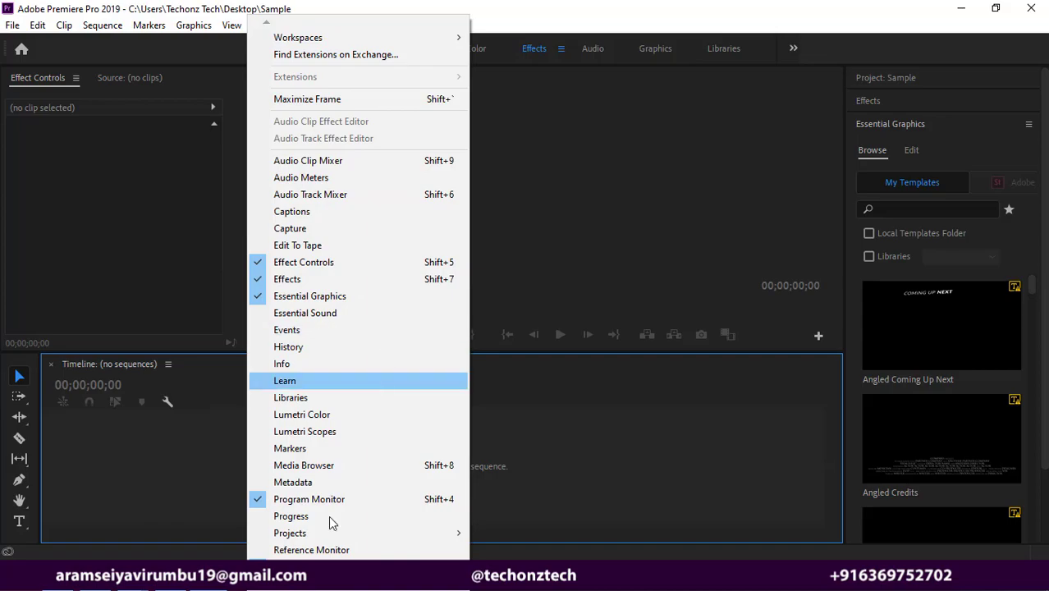
pyautogui.scroll(-2, 358, 542)
pyautogui.scroll(-1, 358, 541)
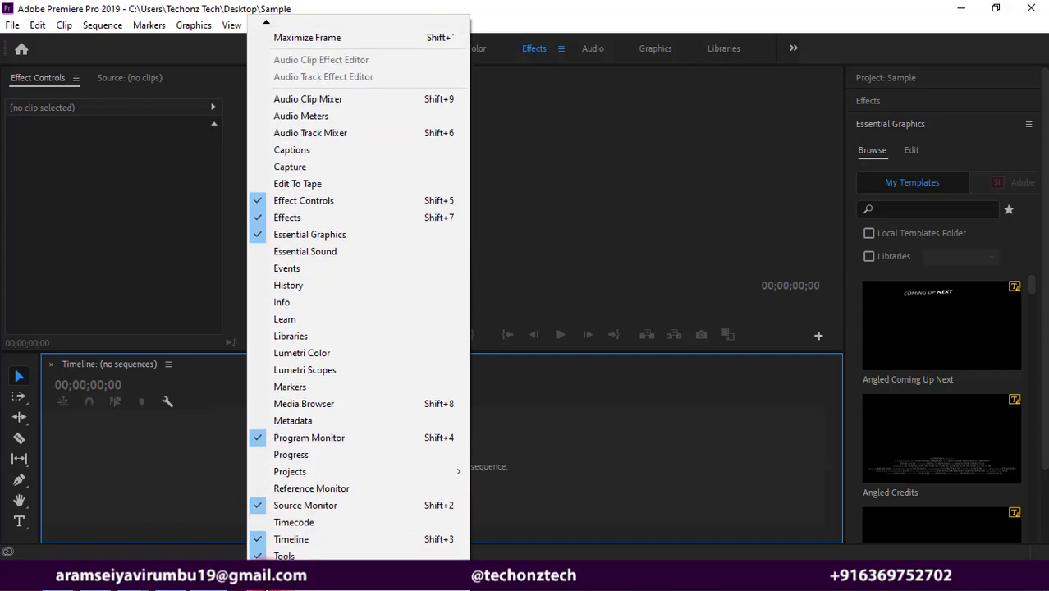
pyautogui.scroll(-1, 358, 542)
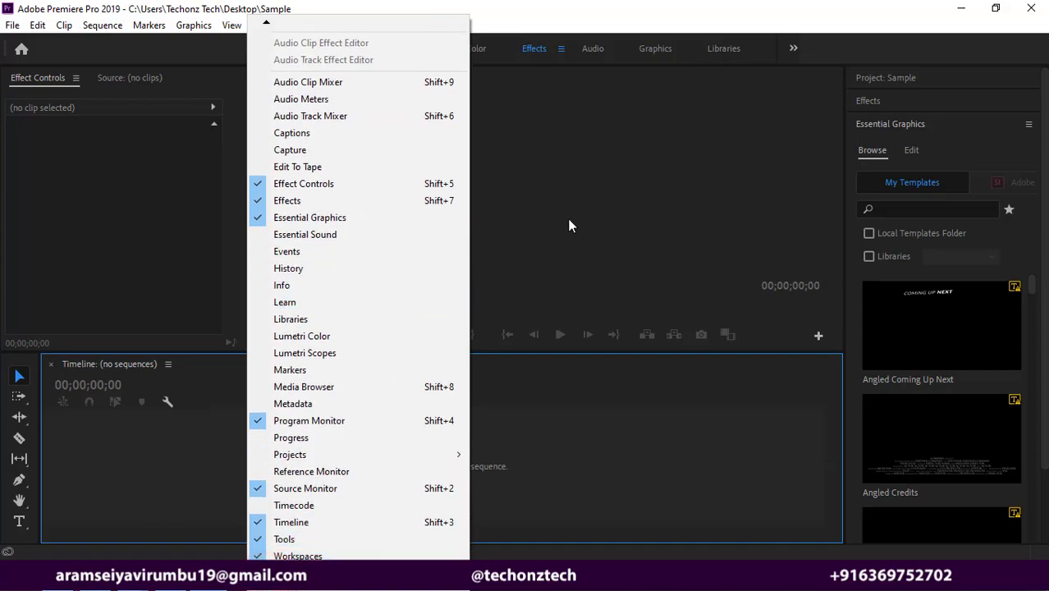
pyautogui.click(601, 230)
pyautogui.click(307, 25)
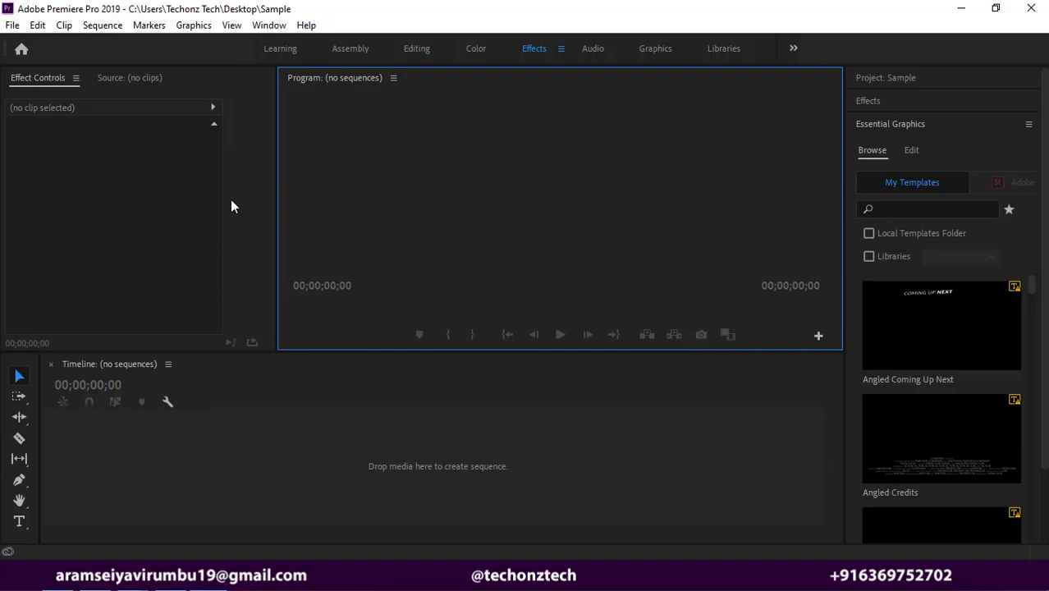
# Import Green Screen confetti.mp4 (7:28) into the Sample project bin and select it.
pyautogui.click(921, 77)
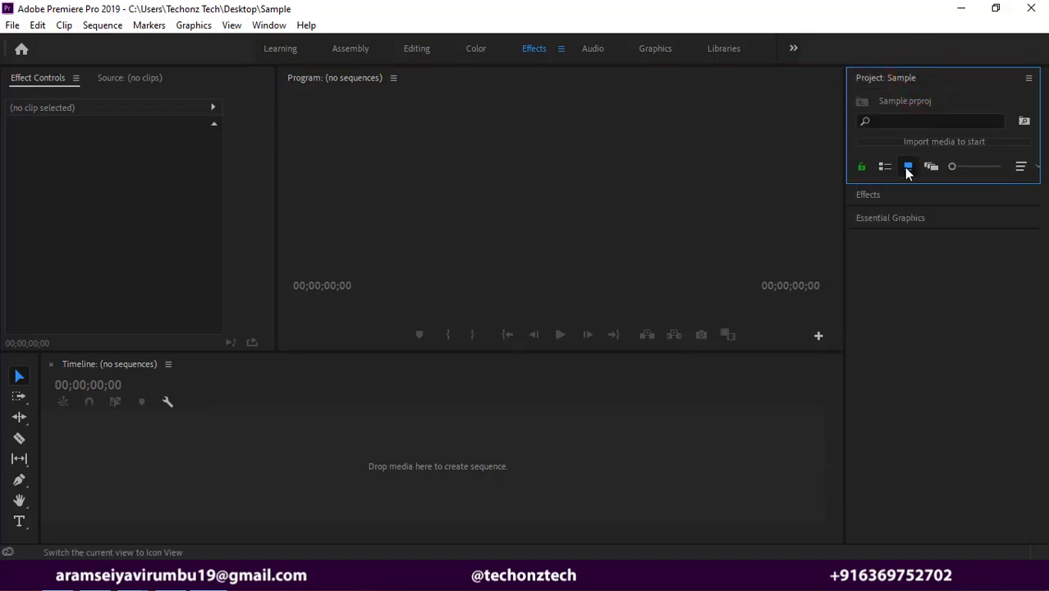
pyautogui.doubleClick(955, 141)
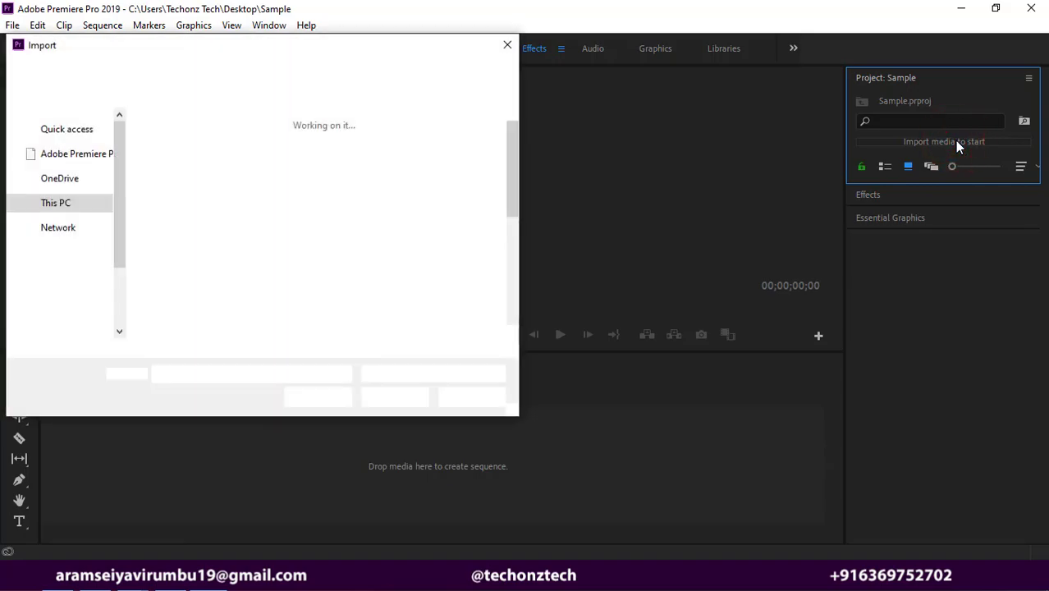
pyautogui.scroll(-1, 380, 275)
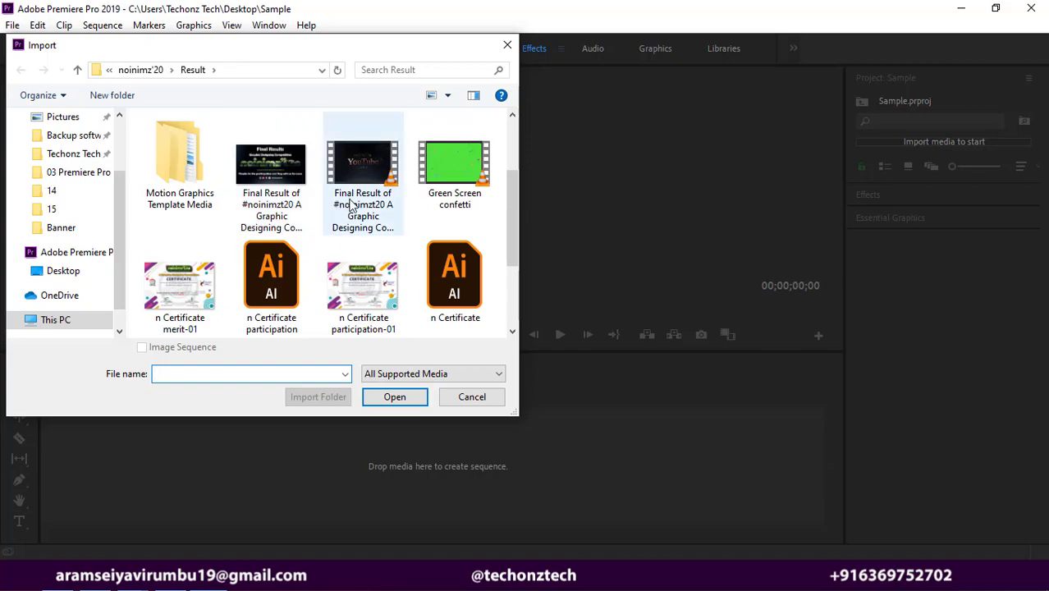
pyautogui.scroll(1, 311, 207)
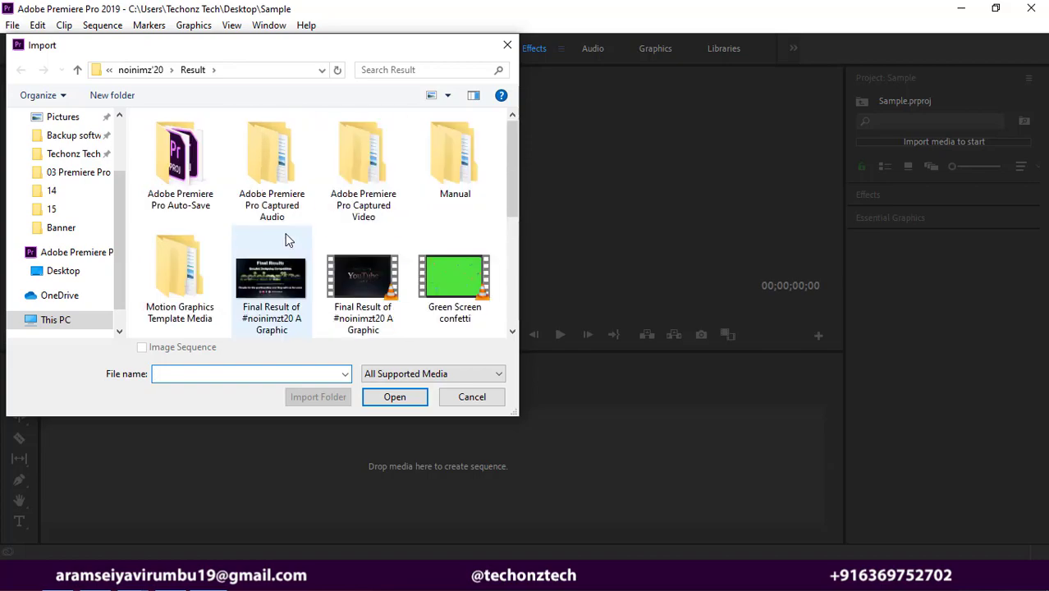
pyautogui.click(451, 284)
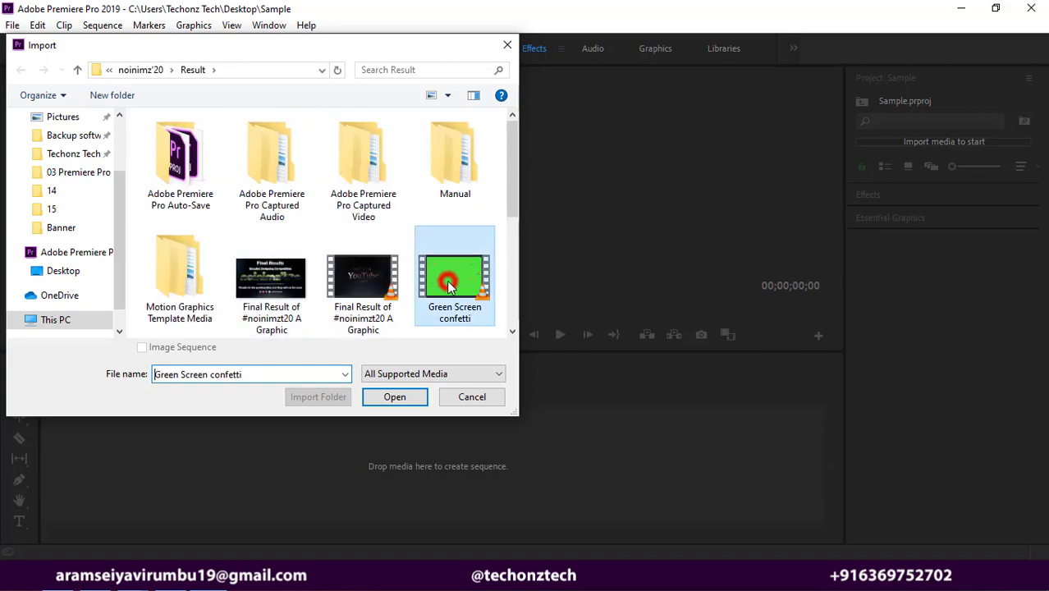
pyautogui.click(403, 397)
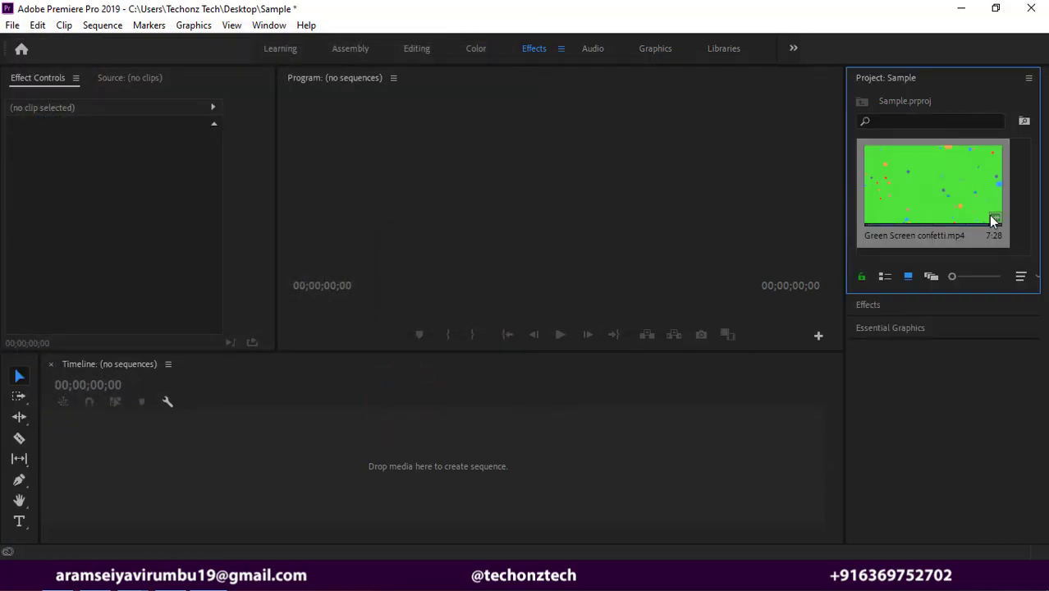
pyautogui.click(1019, 198)
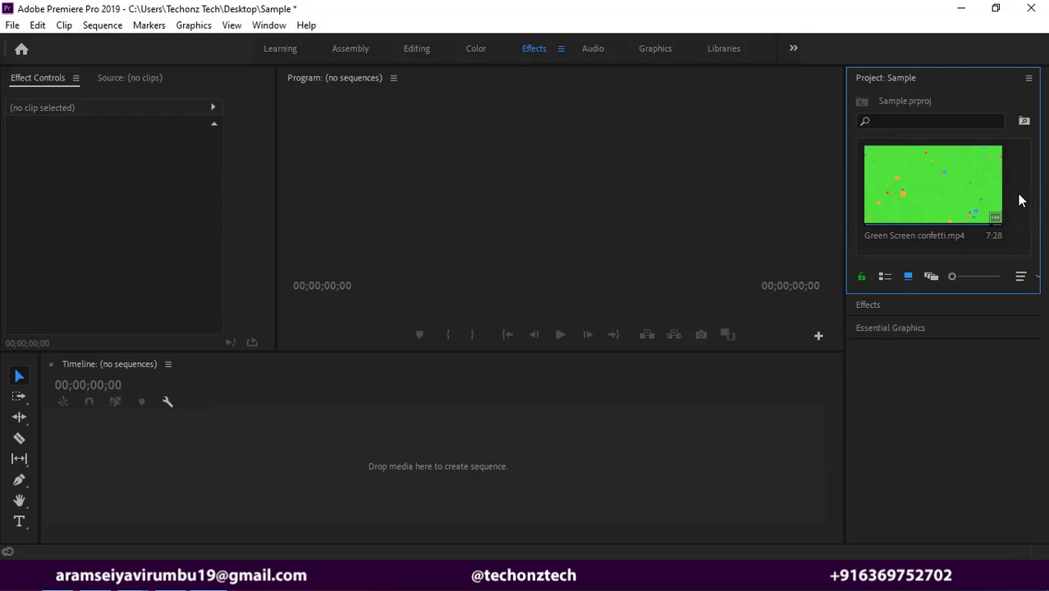
pyautogui.click(933, 181)
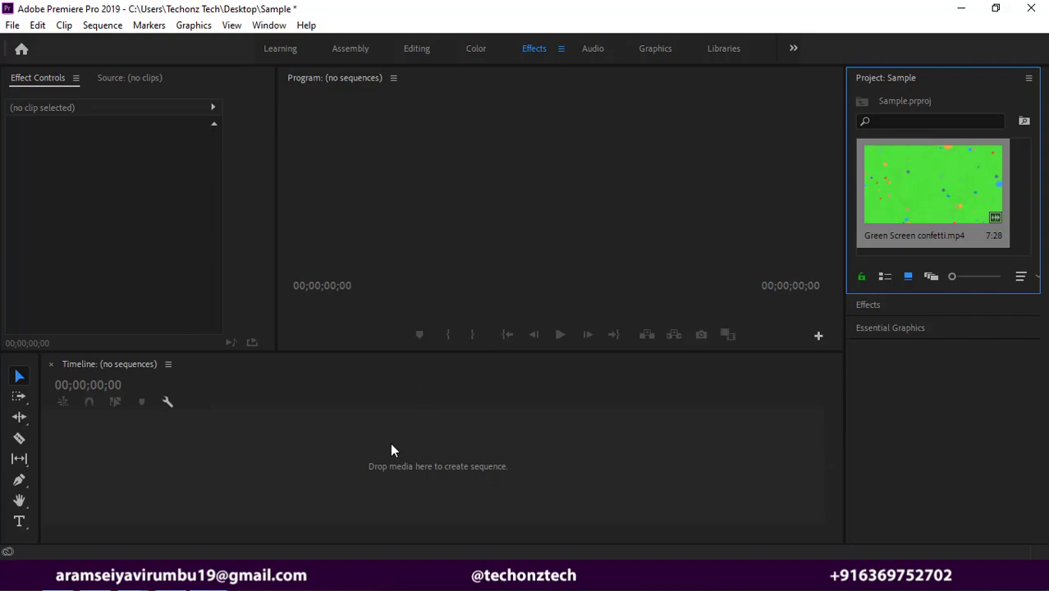
# Drop the confetti clip on the empty timeline, creating a 'Green Screen confetti' sequence on V1/A1.
pyautogui.moveTo(896, 200); pyautogui.dragTo(434, 467)
pyautogui.moveTo(433, 466); pyautogui.dragTo(433, 467)
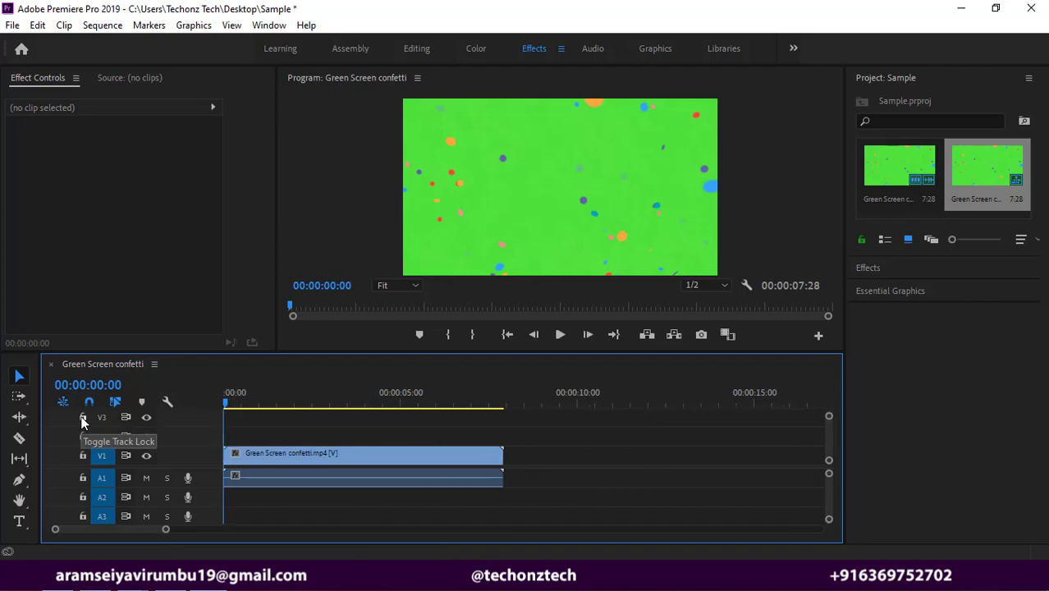
pyautogui.click(82, 456)
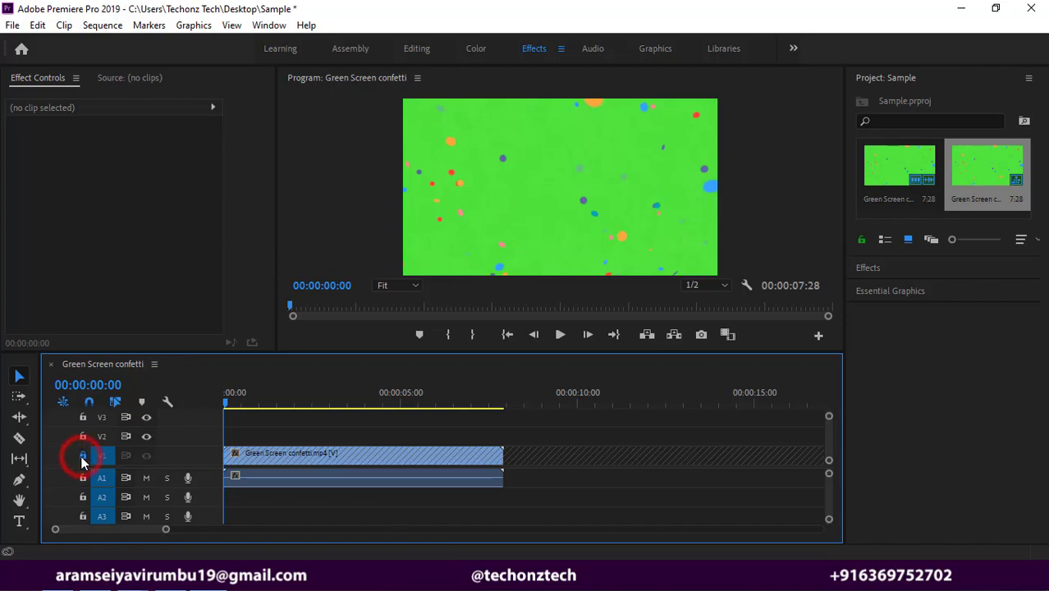
pyautogui.moveTo(336, 456); pyautogui.dragTo(367, 455)
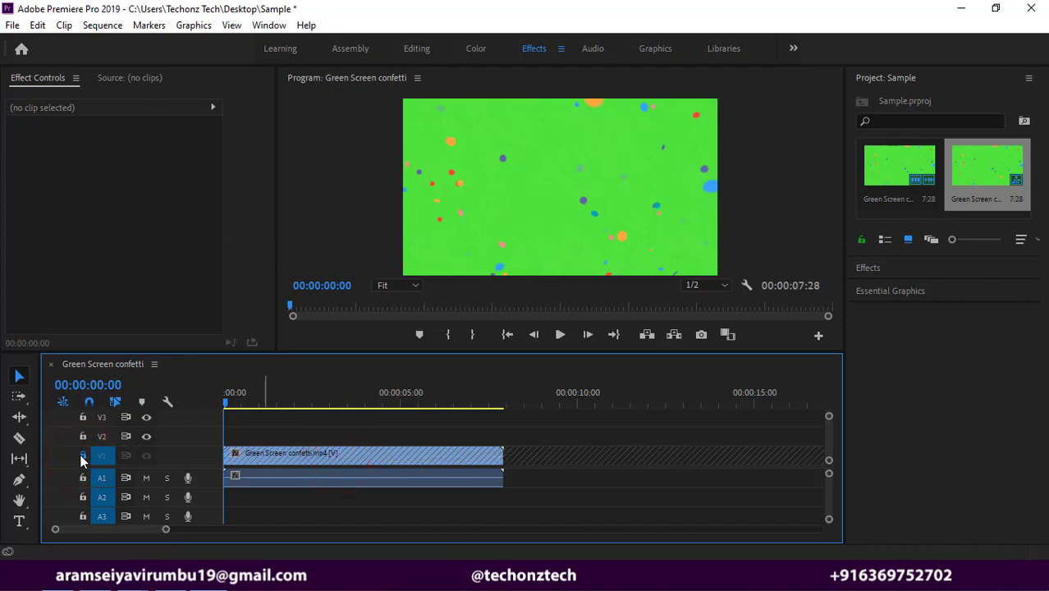
pyautogui.click(82, 456)
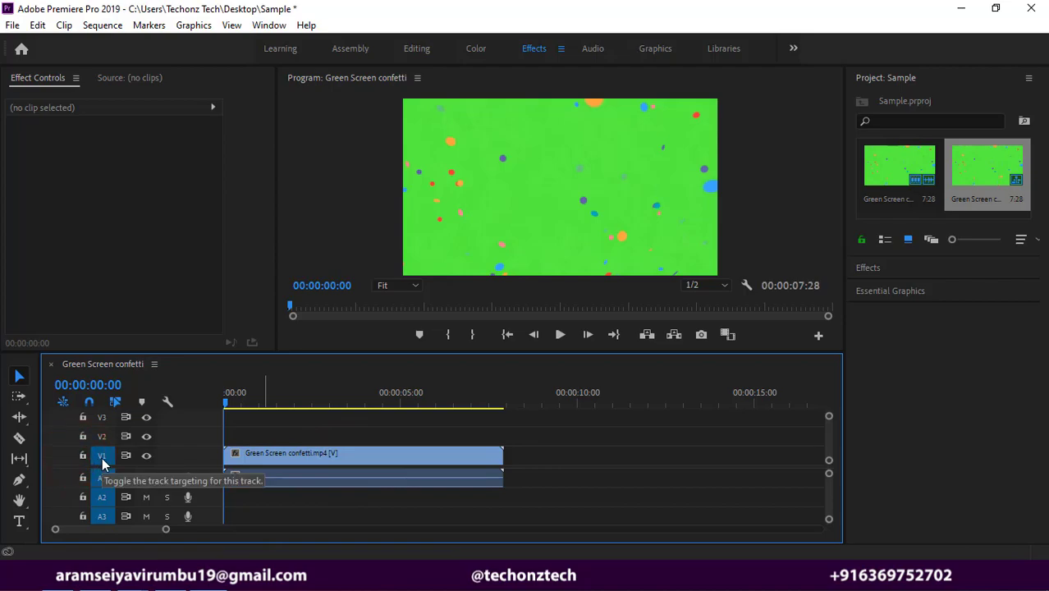
pyautogui.click(102, 460)
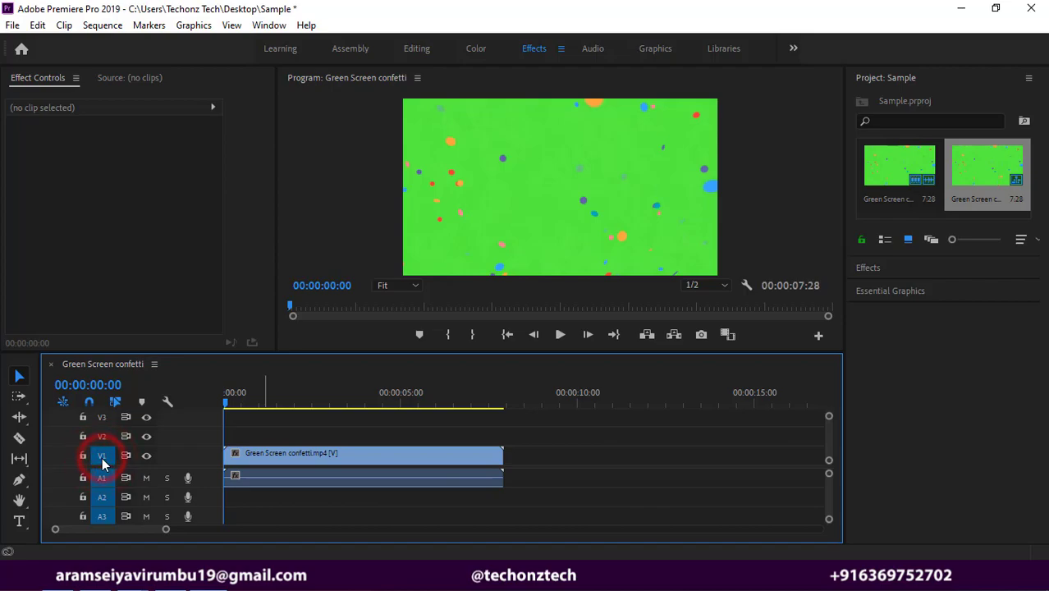
pyautogui.click(147, 457)
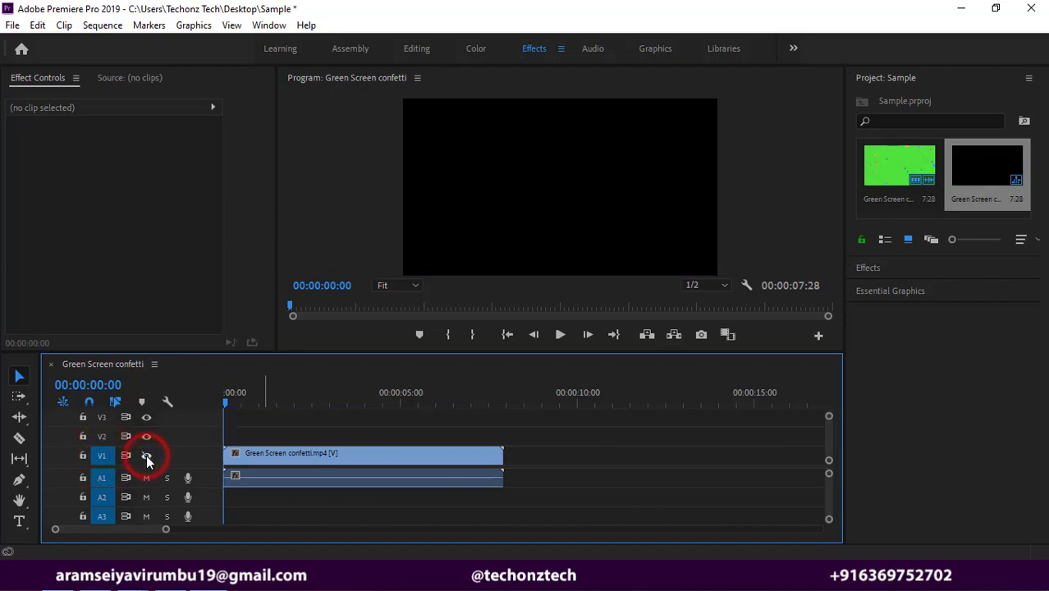
pyautogui.click(147, 456)
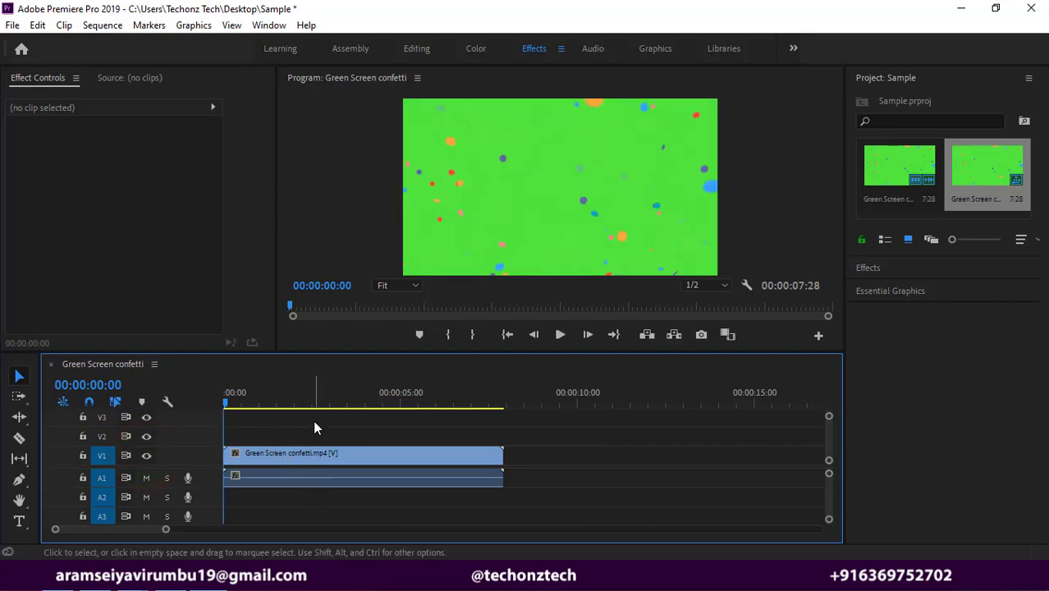
pyautogui.click(148, 450)
pyautogui.click(148, 451)
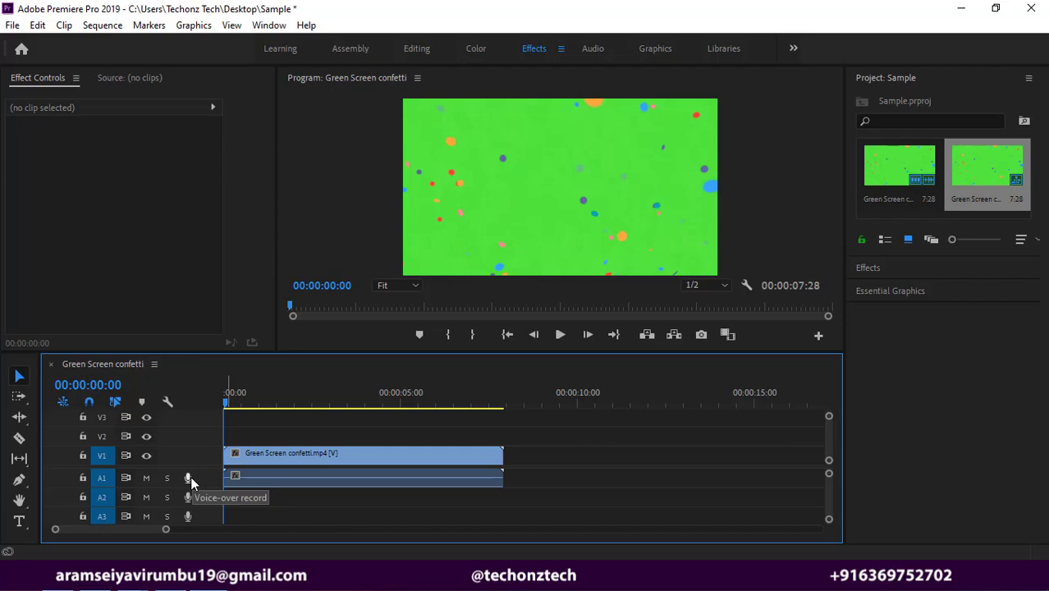
# Select the confetti clip and collapse its Motion and Volume sections in Effect Controls.
pyautogui.click(611, 456)
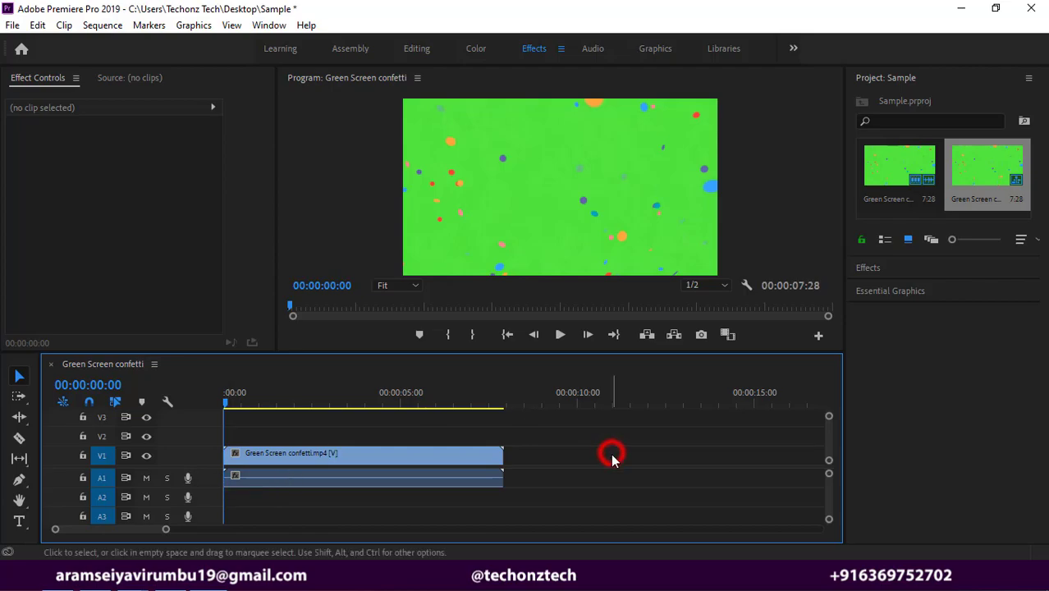
pyautogui.click(427, 451)
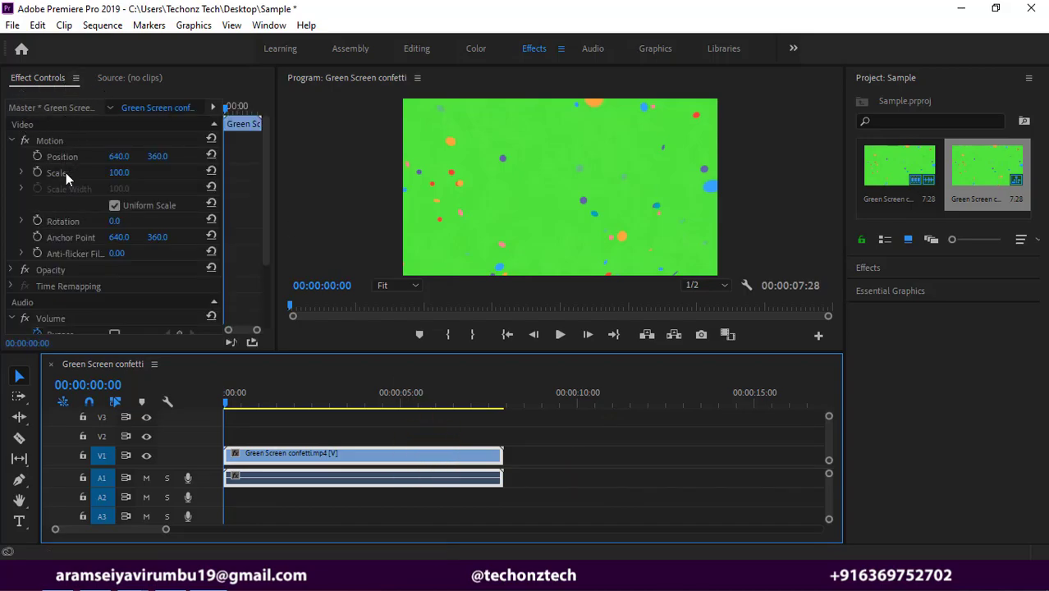
pyautogui.click(617, 485)
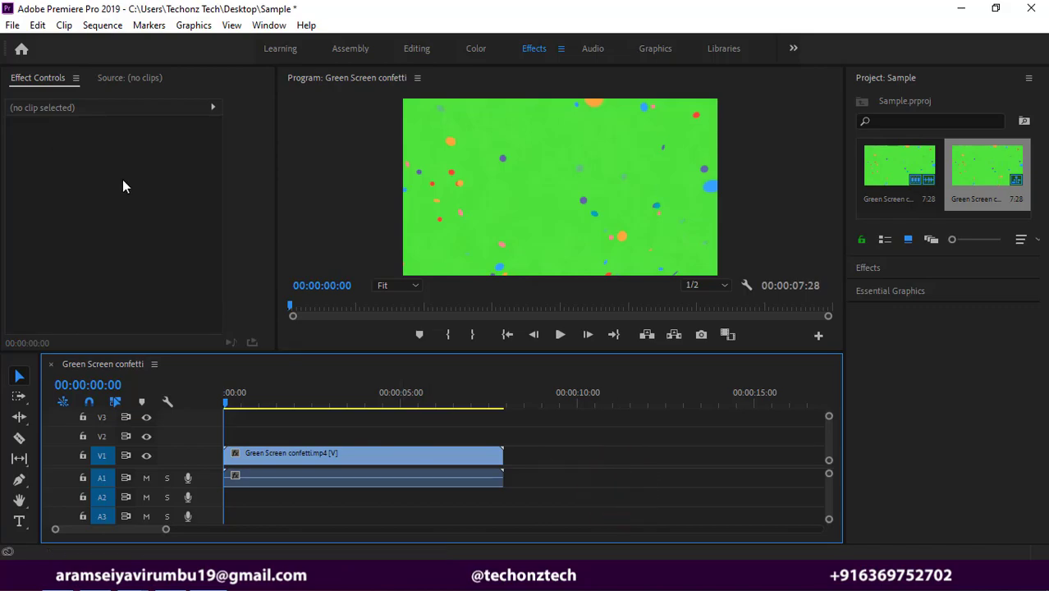
pyautogui.click(342, 453)
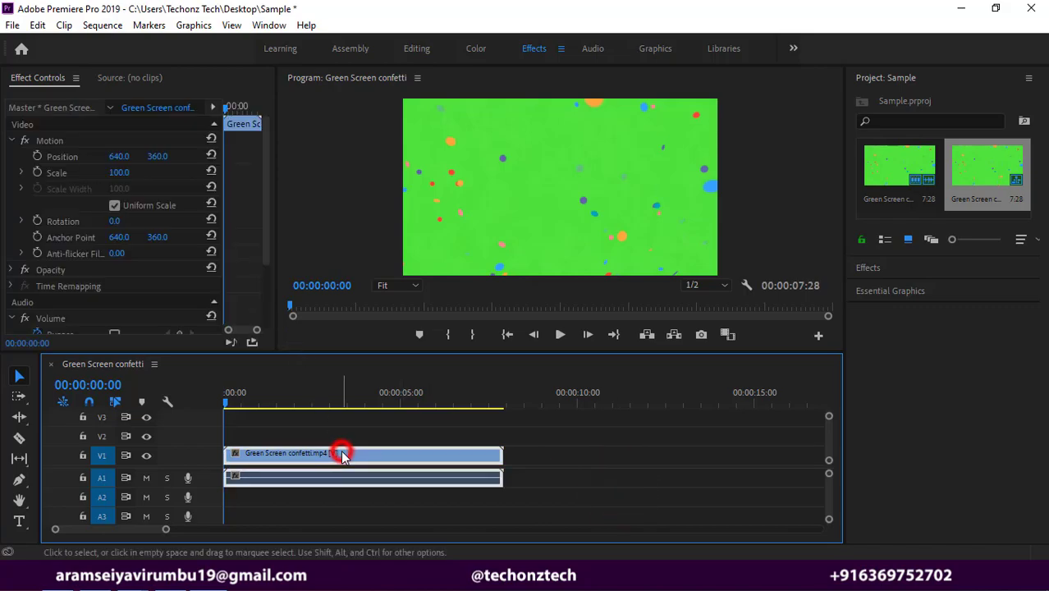
pyautogui.click(12, 141)
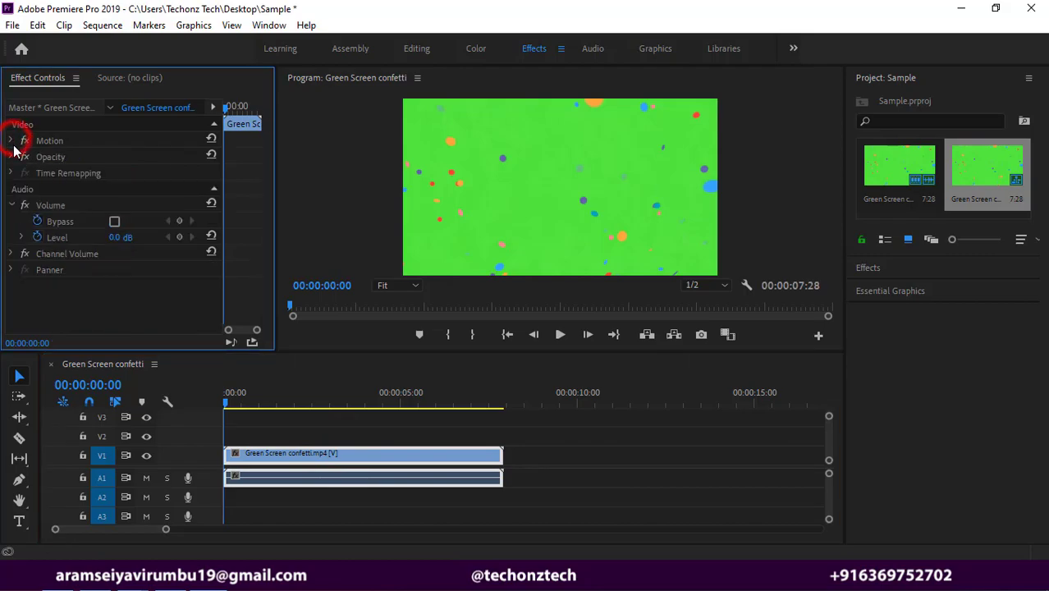
pyautogui.click(12, 205)
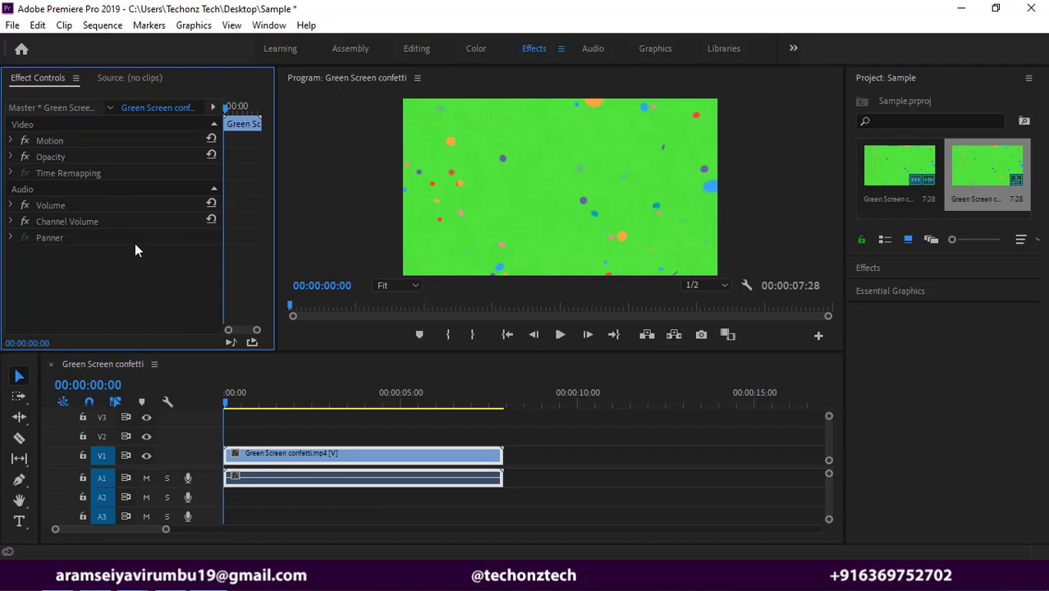
# Load the confetti clip into the Source monitor, scrub through it, then return to Effect Controls.
pyautogui.click(128, 80)
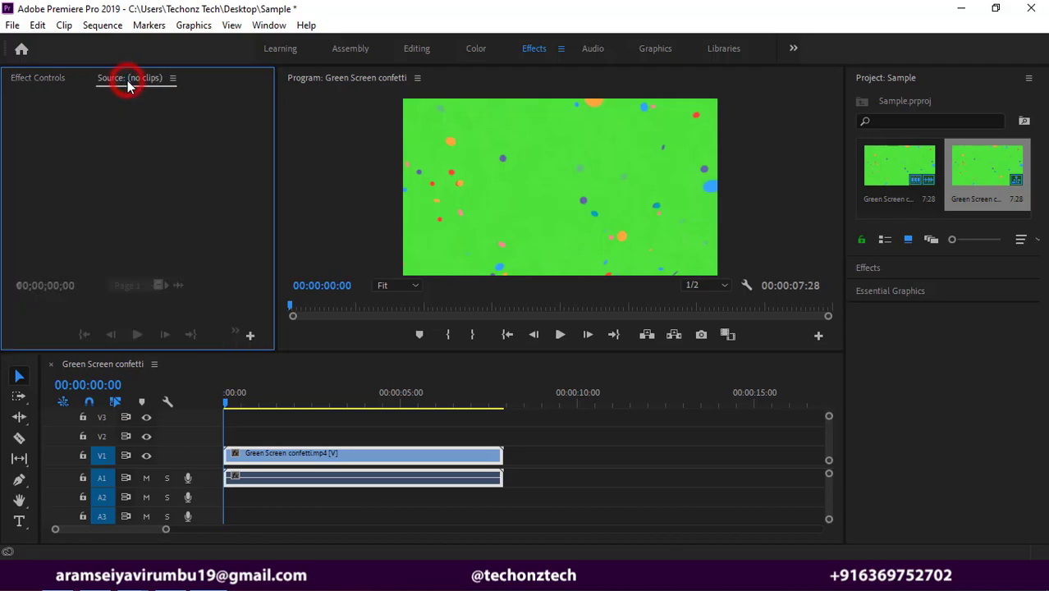
pyautogui.doubleClick(369, 454)
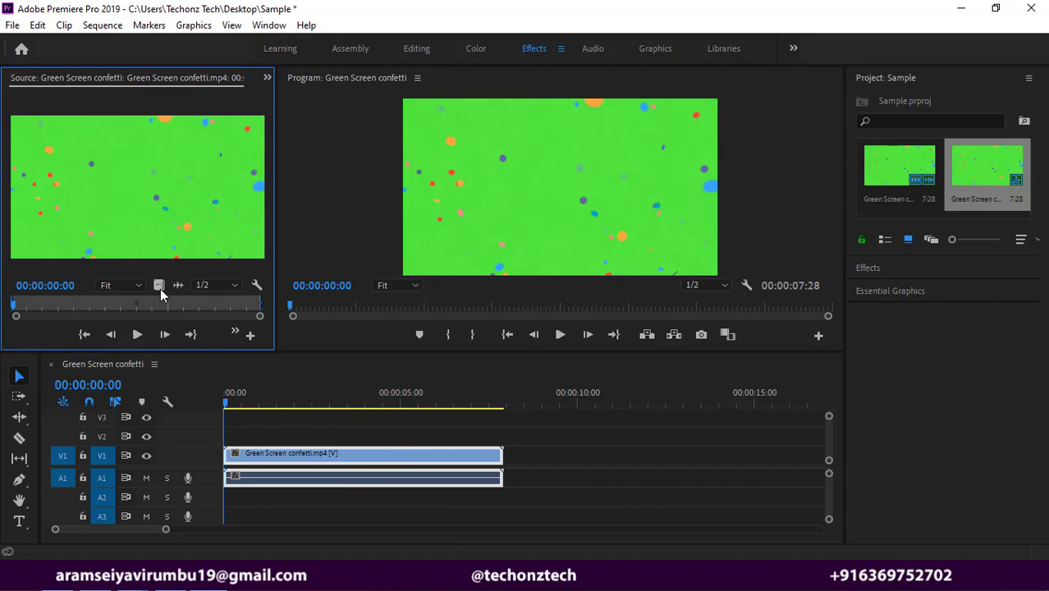
pyautogui.click(14, 307)
pyautogui.moveTo(79, 315)
pyautogui.mouseDown()
pyautogui.moveTo(193, 336)
pyautogui.moveTo(256, 330)
pyautogui.moveTo(131, 332)
pyautogui.mouseUp()
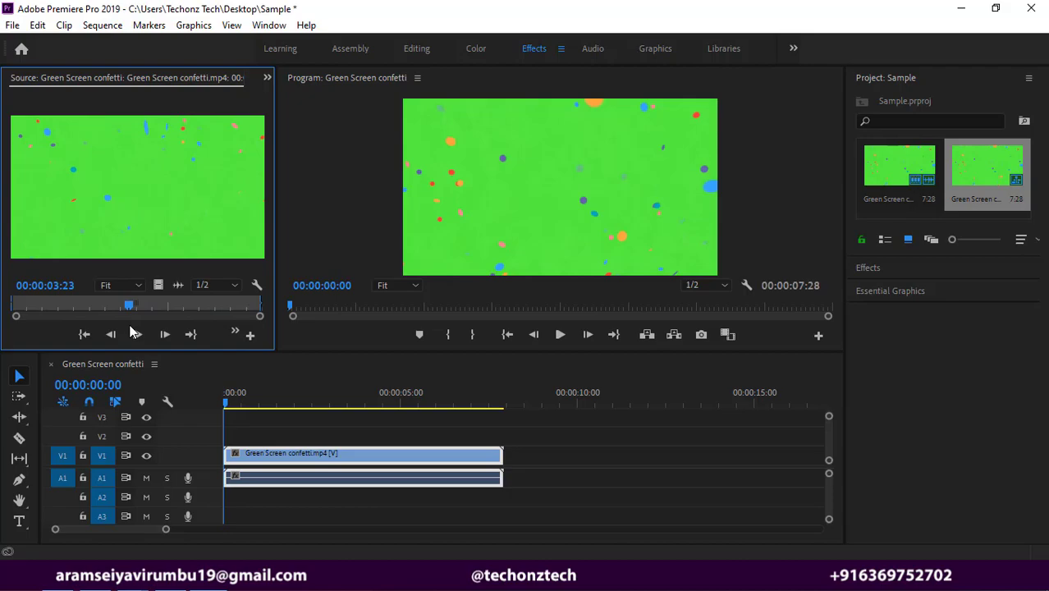
pyautogui.click(268, 78)
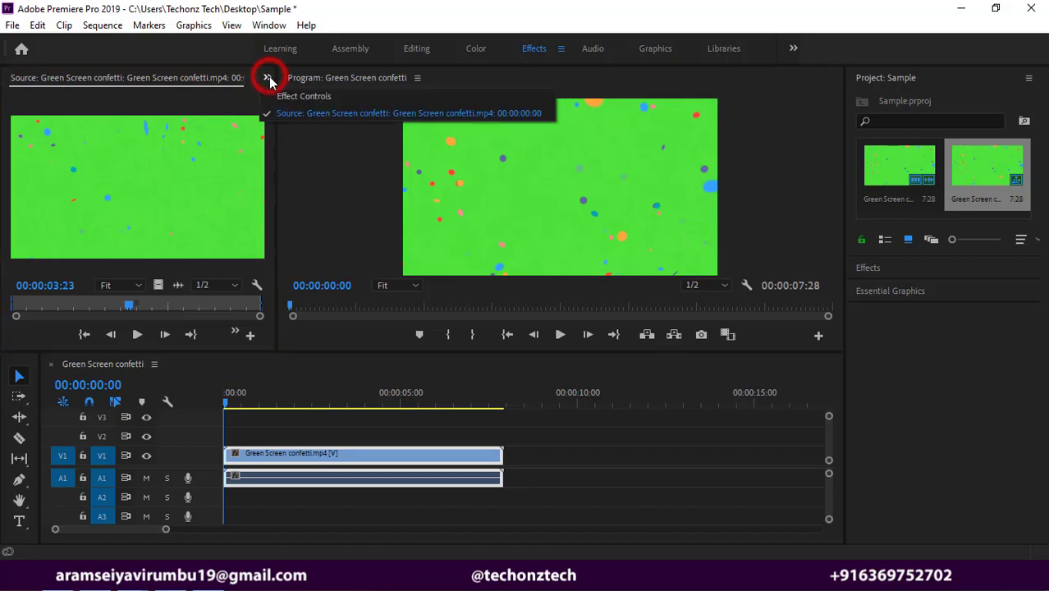
pyautogui.click(286, 96)
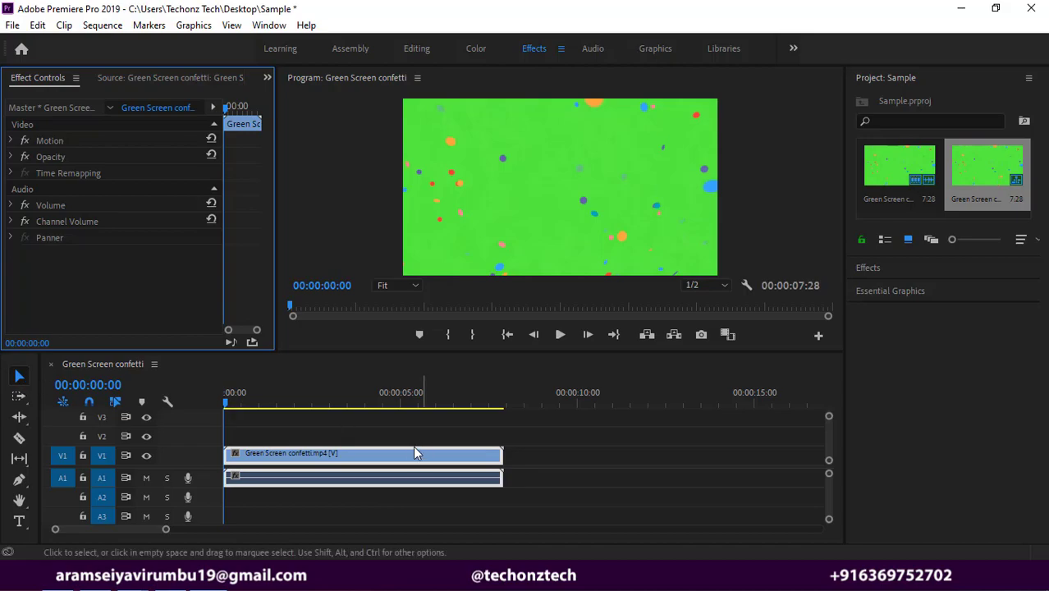
# Use the Track Select Forward tool to shift the confetti clip about three seconds later on V1/A1.
pyautogui.moveTo(402, 454)
pyautogui.mouseDown()
pyautogui.moveTo(747, 488)
pyautogui.moveTo(344, 475)
pyautogui.mouseUp()
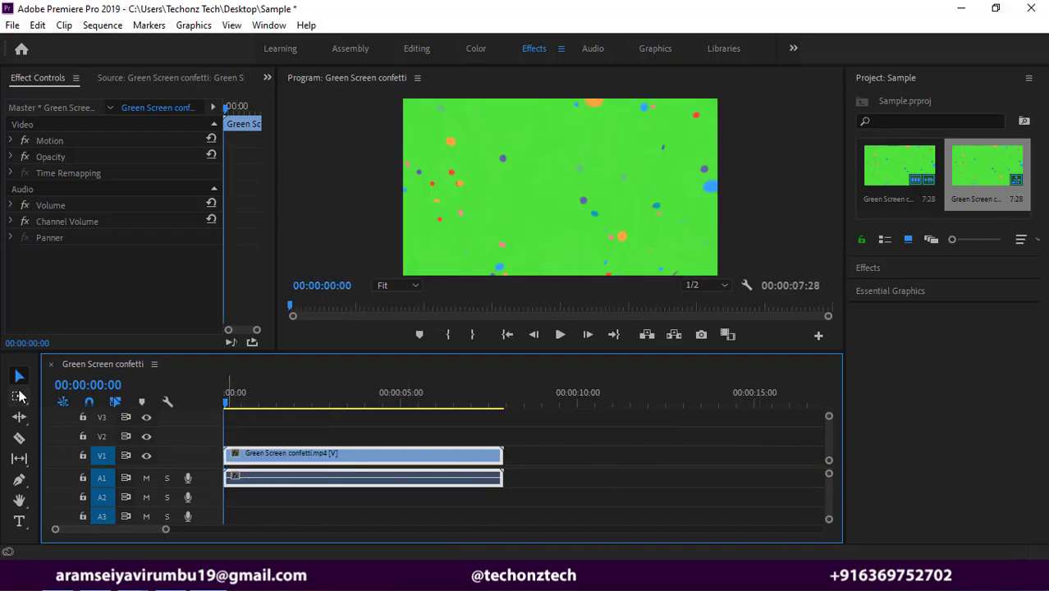
pyautogui.click(19, 396)
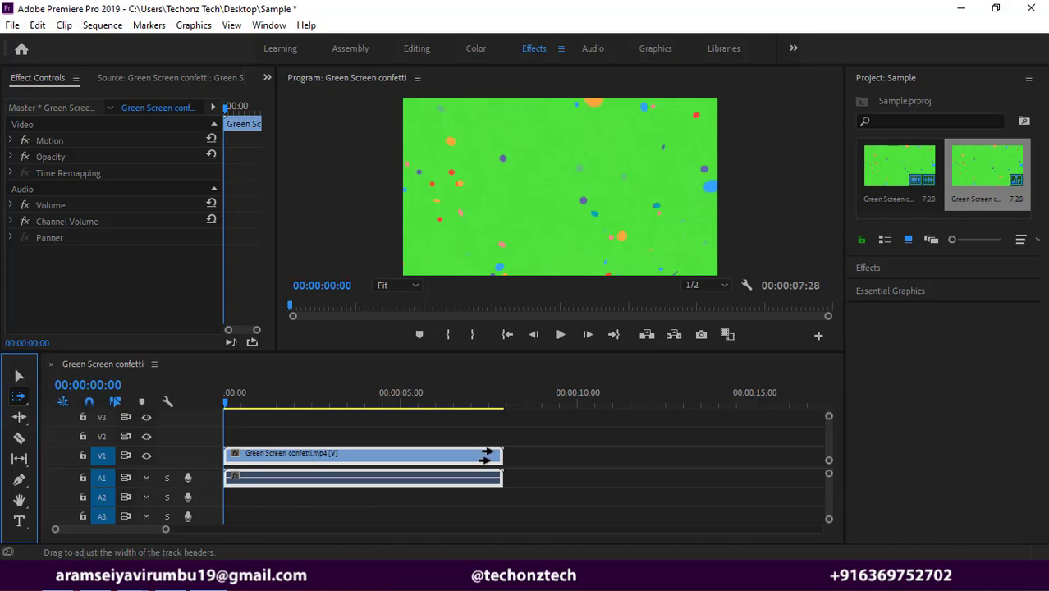
pyautogui.moveTo(498, 456)
pyautogui.mouseDown()
pyautogui.moveTo(613, 461)
pyautogui.moveTo(382, 468)
pyautogui.mouseUp()
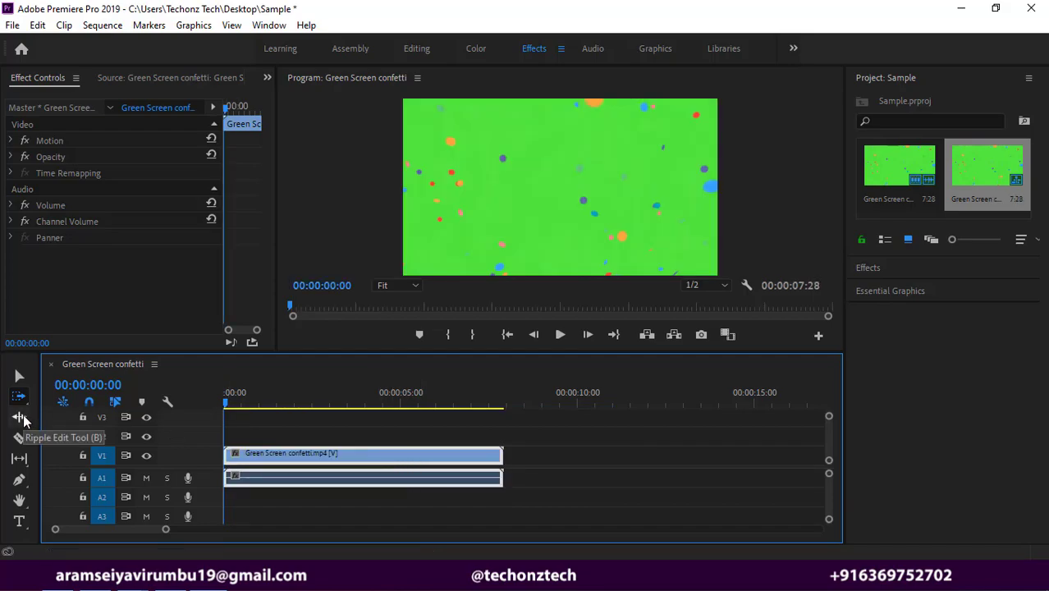
# Try a ripple trim, then split the confetti clip with the Razor at about four seconds.
pyautogui.click(21, 417)
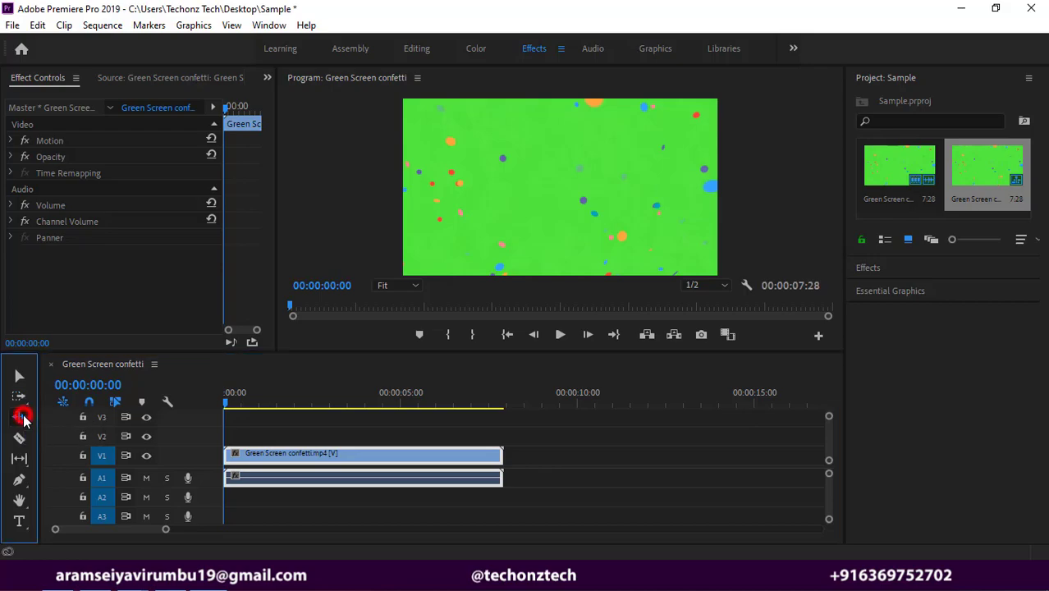
pyautogui.click(305, 454)
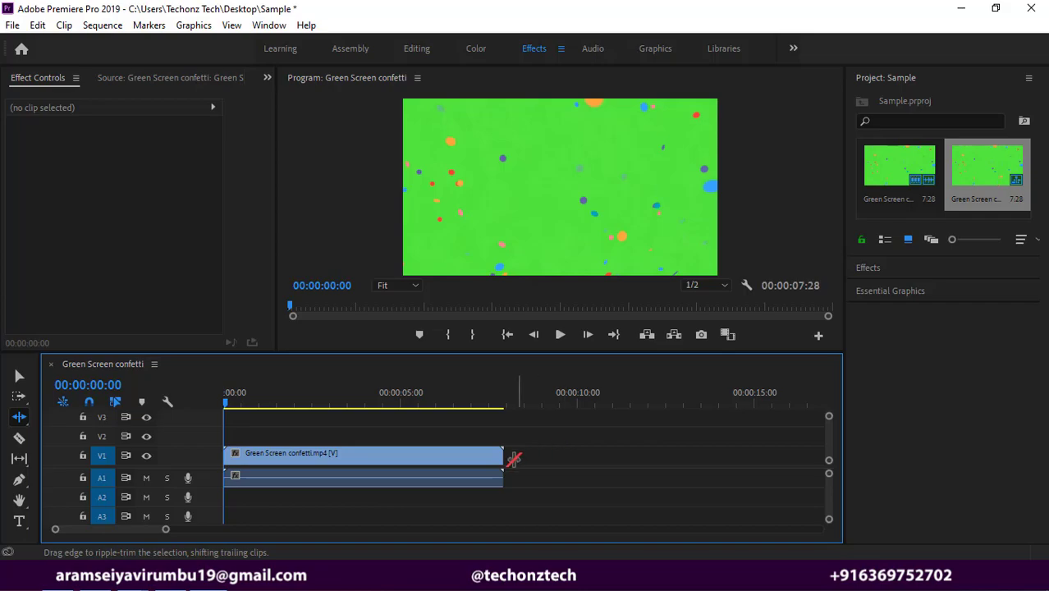
pyautogui.click(19, 441)
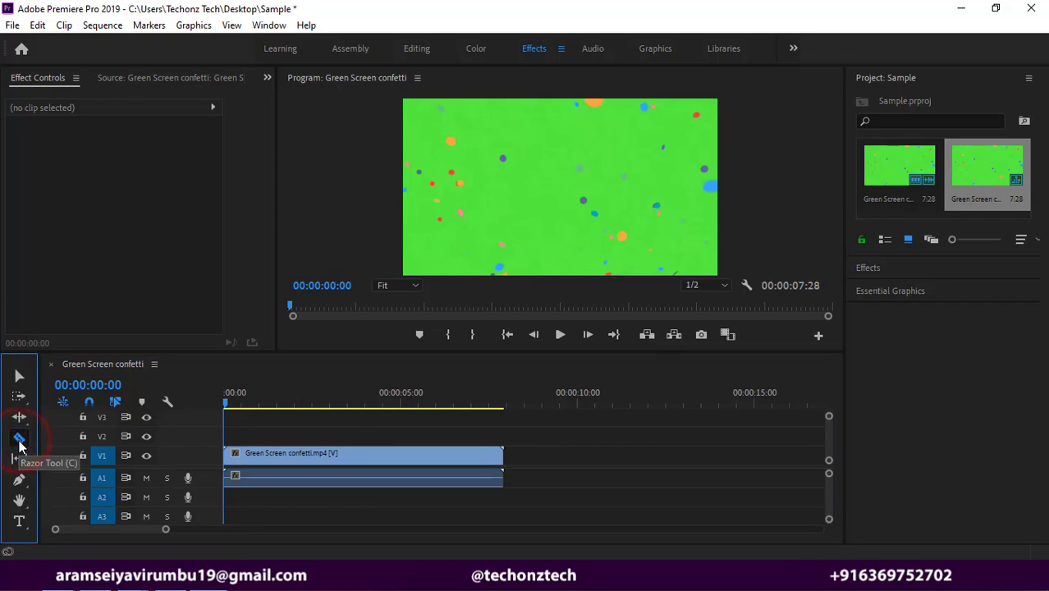
pyautogui.click(374, 457)
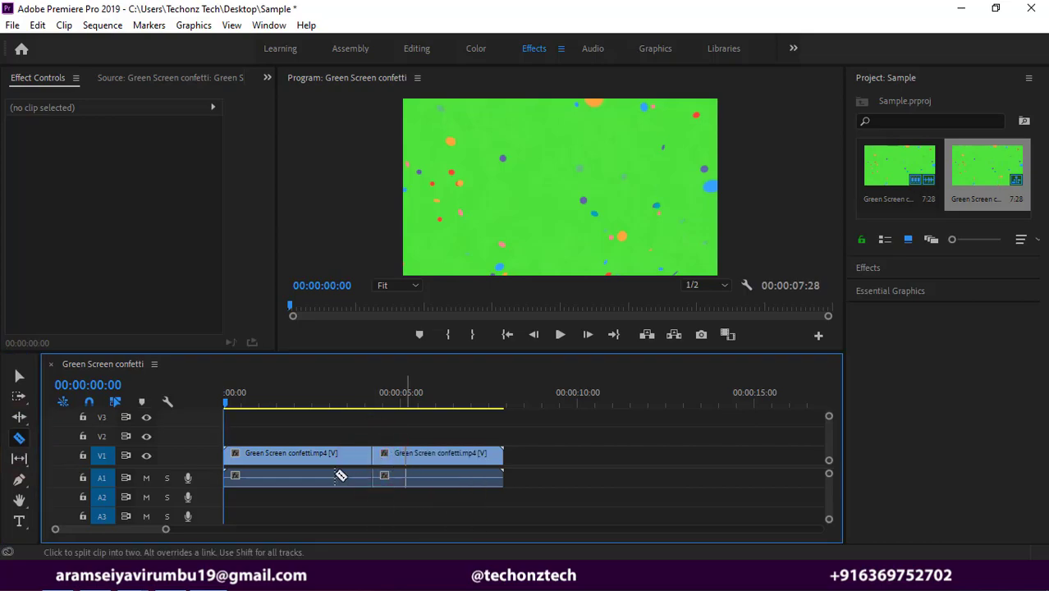
# Drag the second piece right, then Ripple Delete the gap so both pieces sit back-to-back.
pyautogui.click(19, 376)
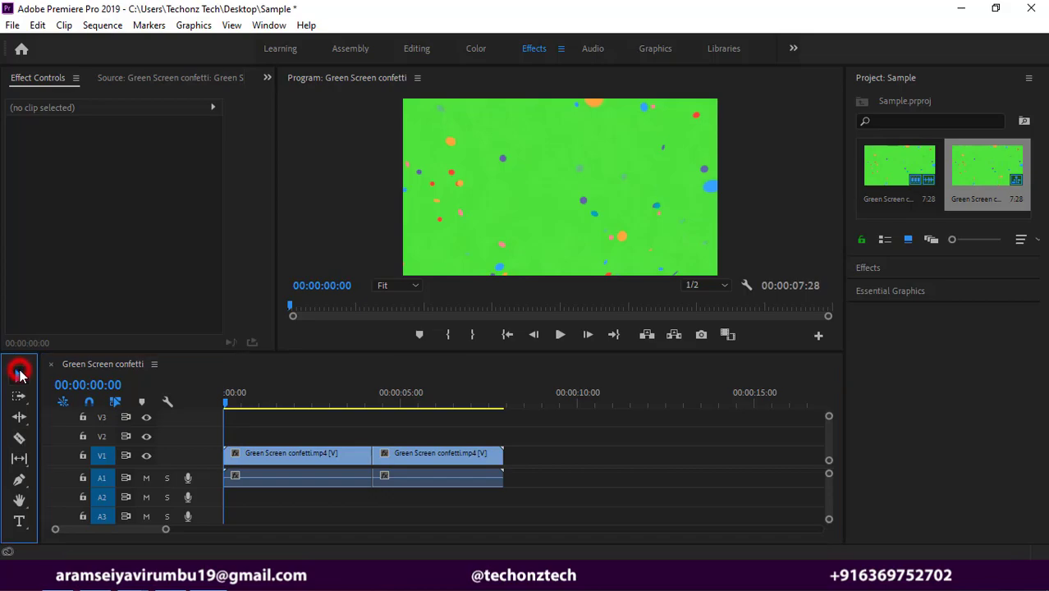
pyautogui.click(300, 465)
pyautogui.moveTo(453, 458); pyautogui.dragTo(566, 463)
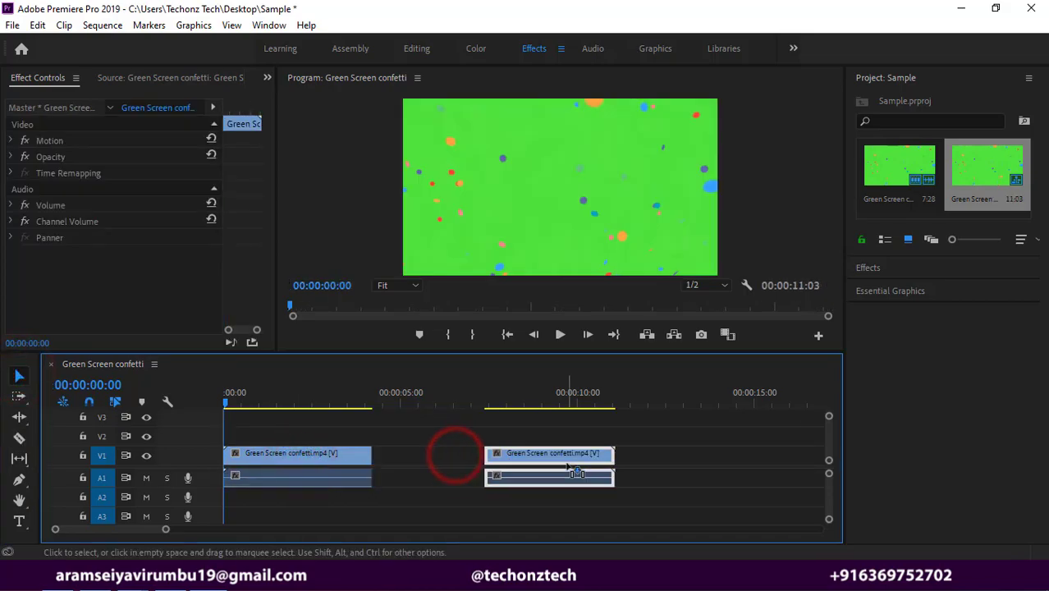
pyautogui.click(419, 457)
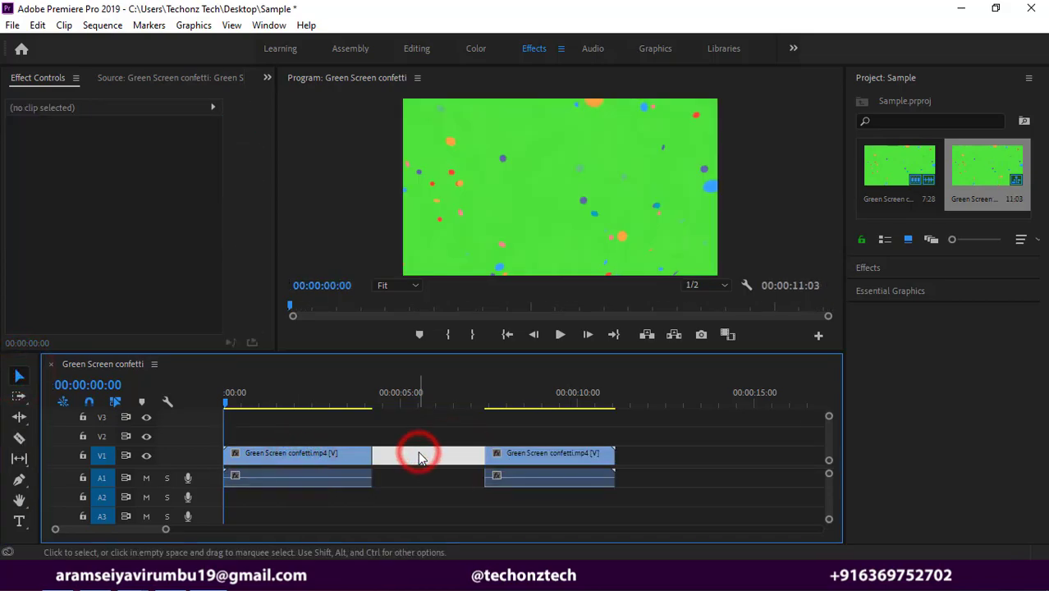
pyautogui.click(19, 418)
pyautogui.rightClick(429, 457)
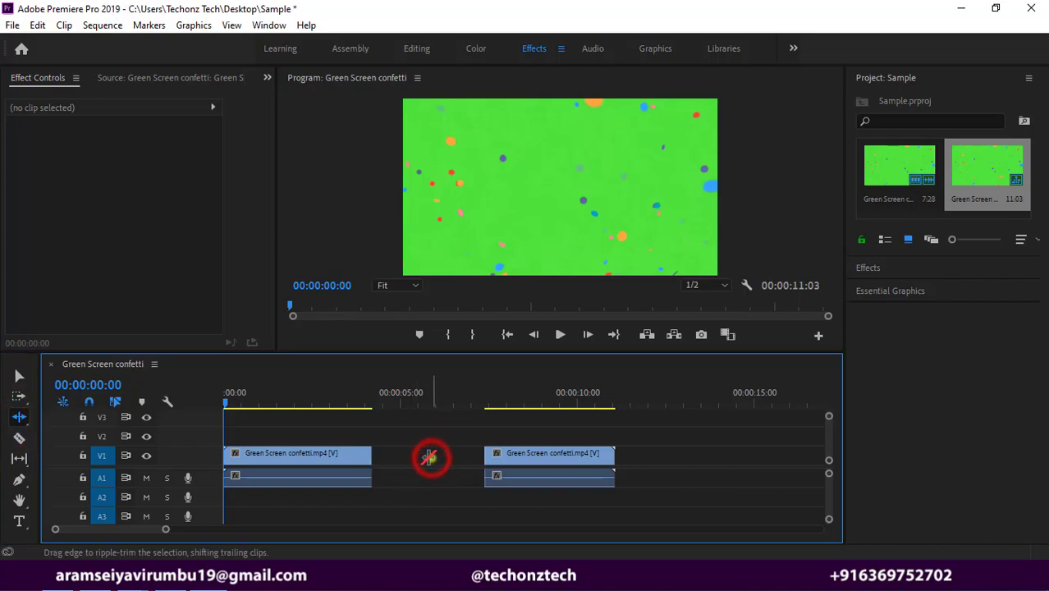
pyautogui.click(449, 469)
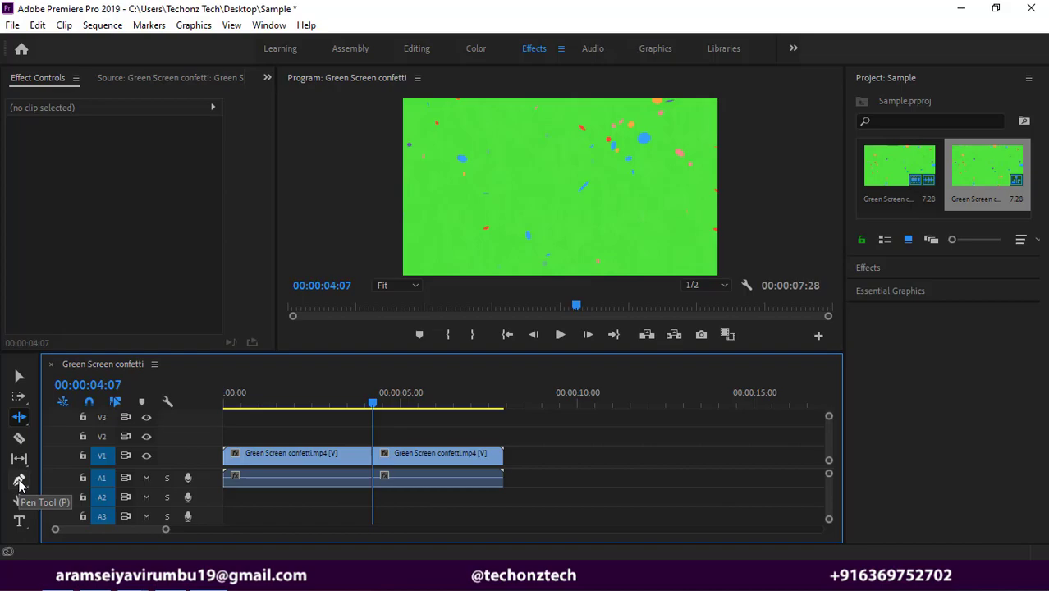
# Preview the sequence in a maximized Program monitor with `, then restore the normal layout.
pyautogui.click(19, 482)
pyautogui.click(19, 501)
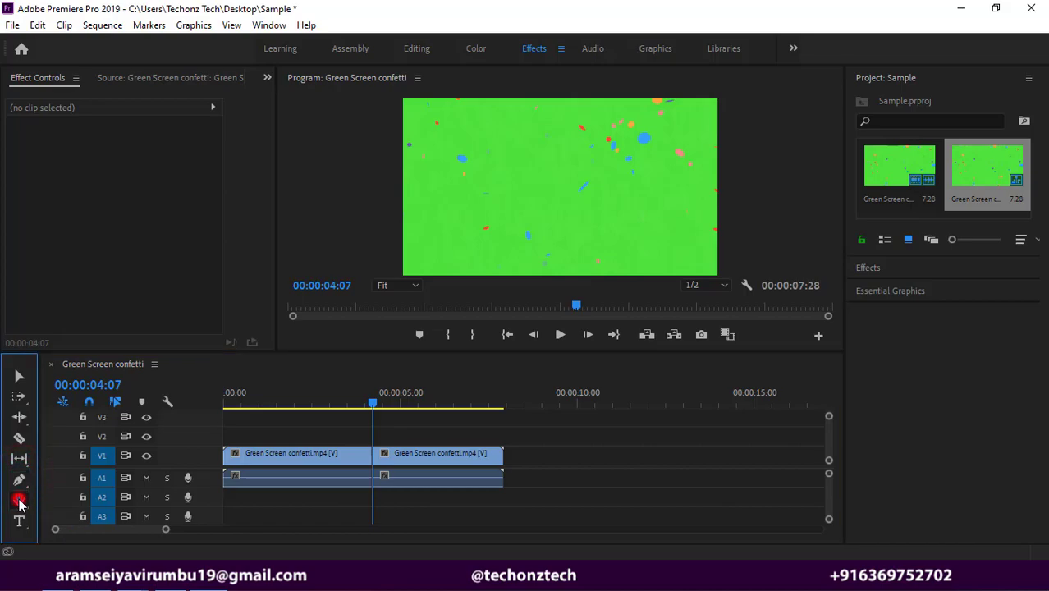
pyautogui.click(340, 457)
pyautogui.click(532, 248)
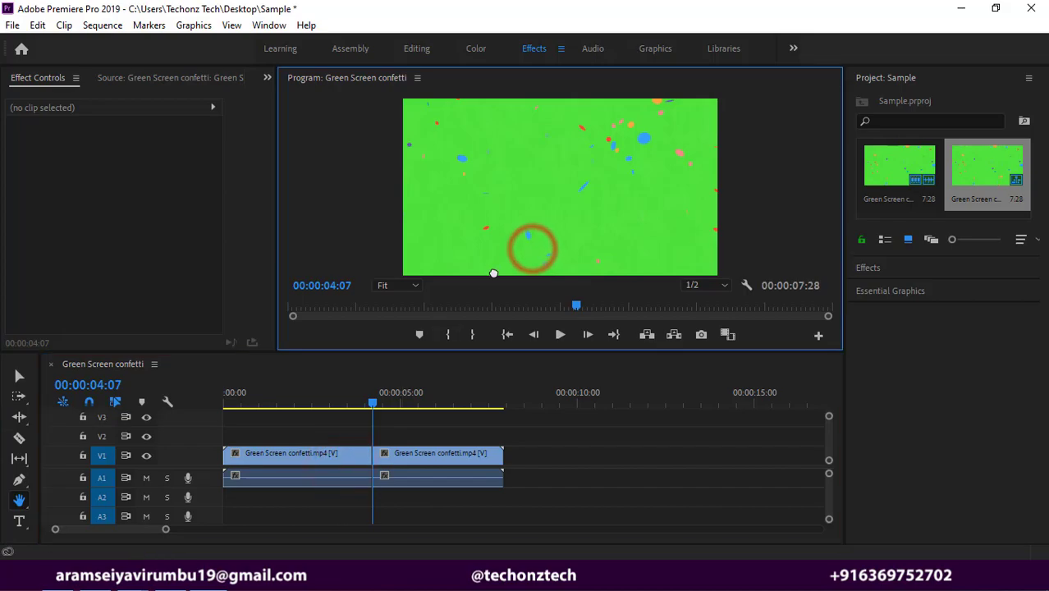
pyautogui.press('`')
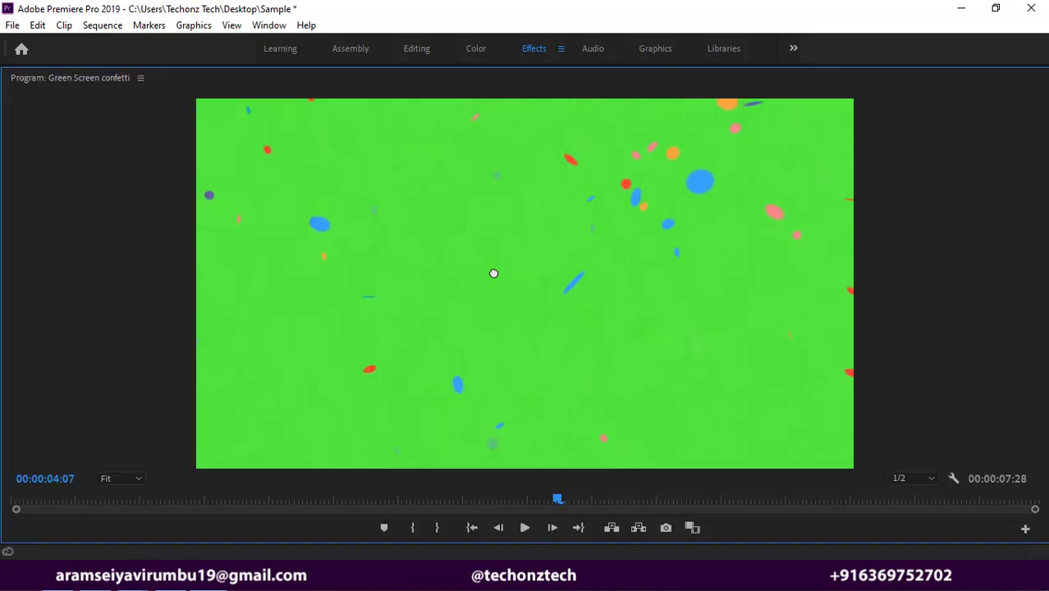
pyautogui.click(493, 274)
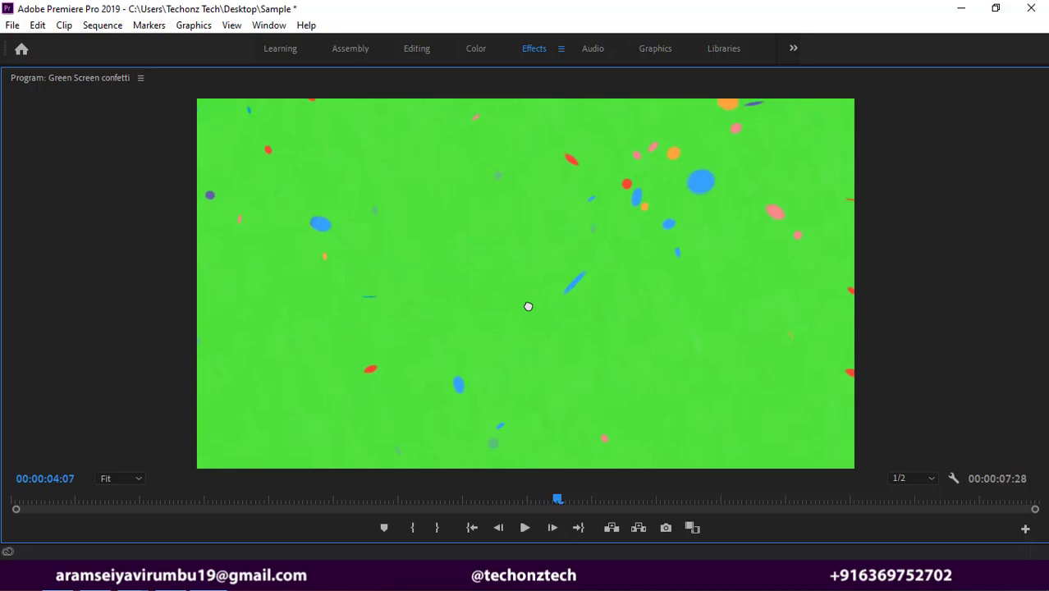
pyautogui.press('`')
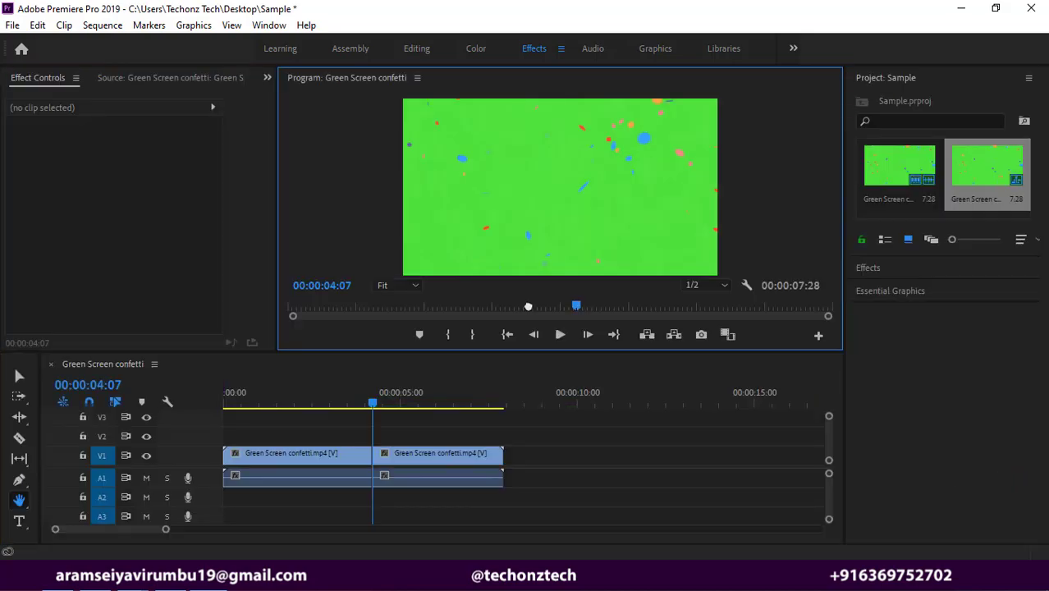
# Add a 'TEXT' title on the video frame with the Type tool.
pyautogui.click(18, 520)
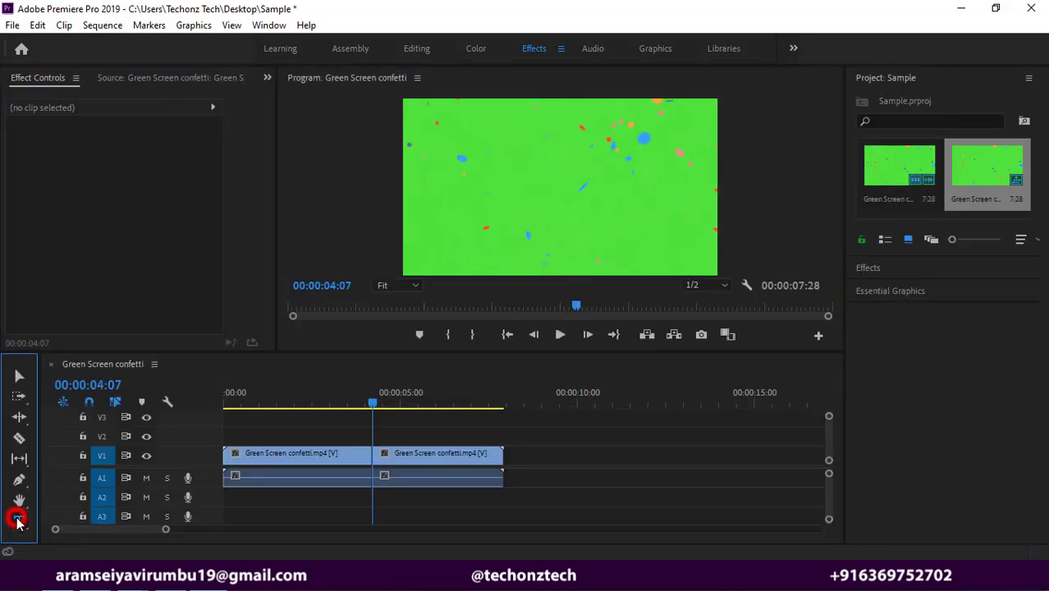
pyautogui.click(545, 188)
pyautogui.write('TE')
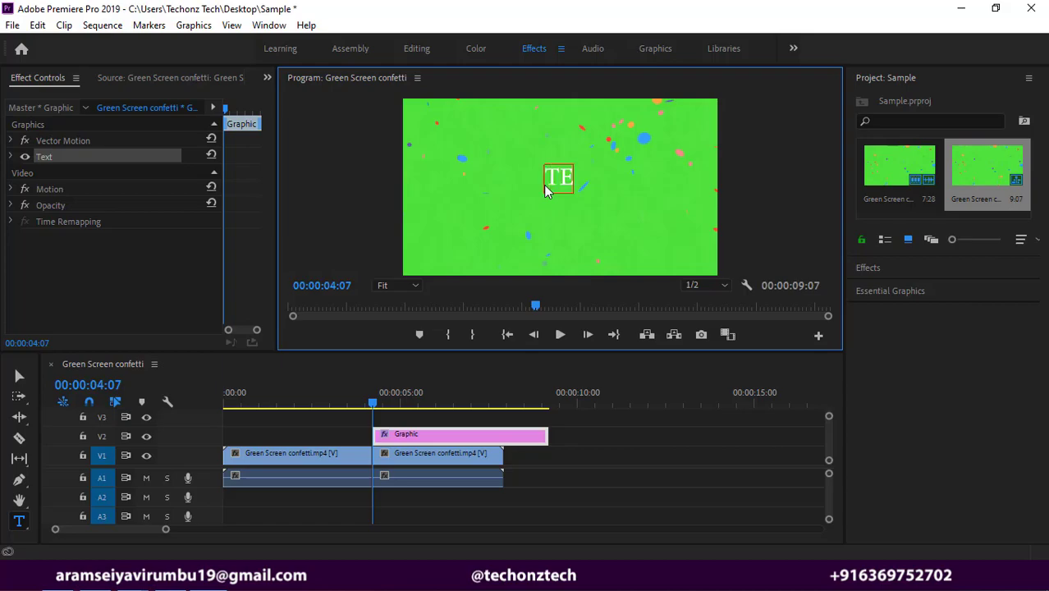
pyautogui.write('XT')
pyautogui.press('BackSpace')
pyautogui.press('BackSpace')
pyautogui.write('XT')
# Move the TEXT title clip to the start of V2 and adjust its length.
pyautogui.click(18, 378)
pyautogui.moveTo(465, 434)
pyautogui.mouseDown()
pyautogui.moveTo(282, 447)
pyautogui.moveTo(282, 436)
pyautogui.mouseUp()
pyautogui.click(256, 396)
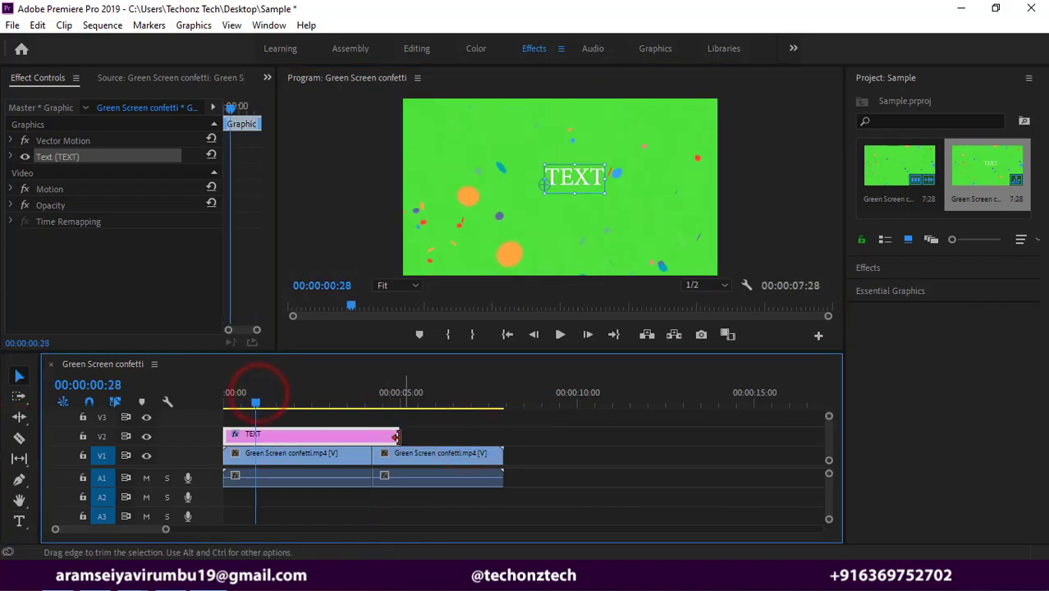
pyautogui.moveTo(395, 437); pyautogui.dragTo(390, 438)
pyautogui.hotkey('ctrl', 'z')
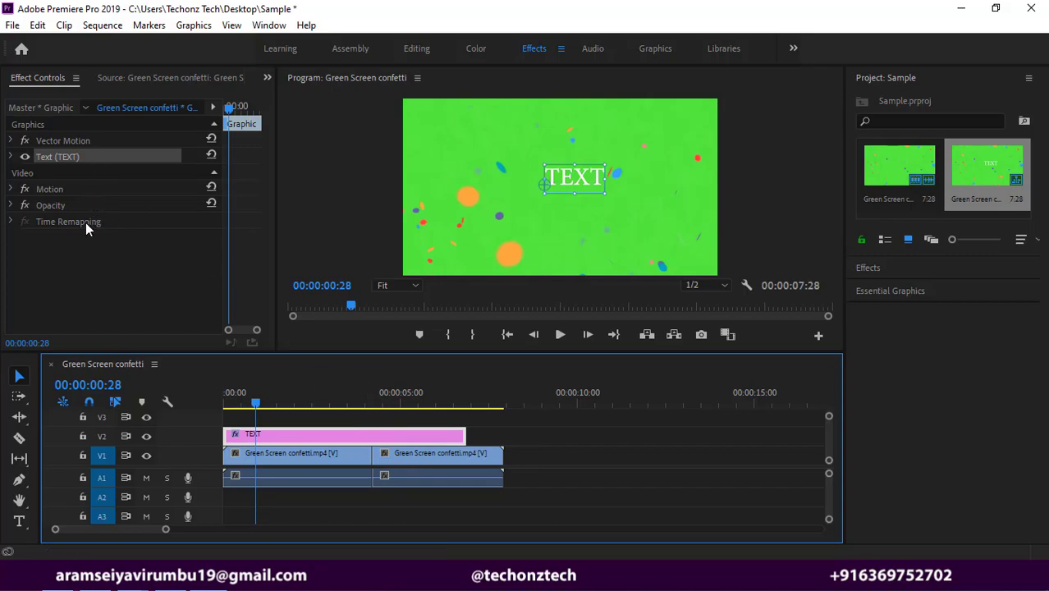
# Move the TEXT title to Position 719, 354 via Motion properties and the preview.
pyautogui.click(9, 142)
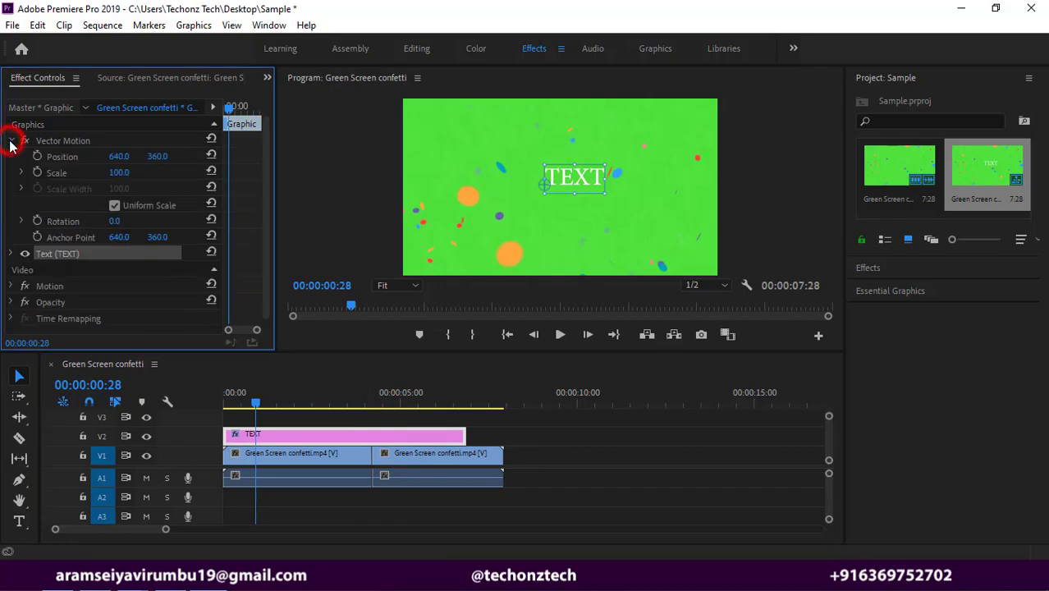
pyautogui.click(10, 141)
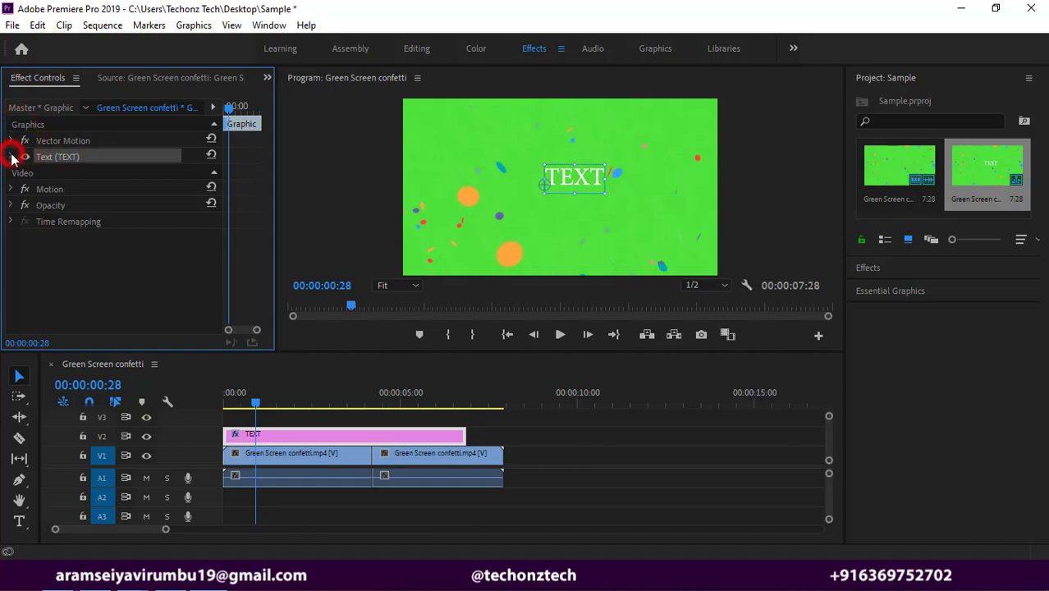
pyautogui.click(11, 156)
pyautogui.click(10, 157)
pyautogui.moveTo(591, 187); pyautogui.dragTo(565, 198)
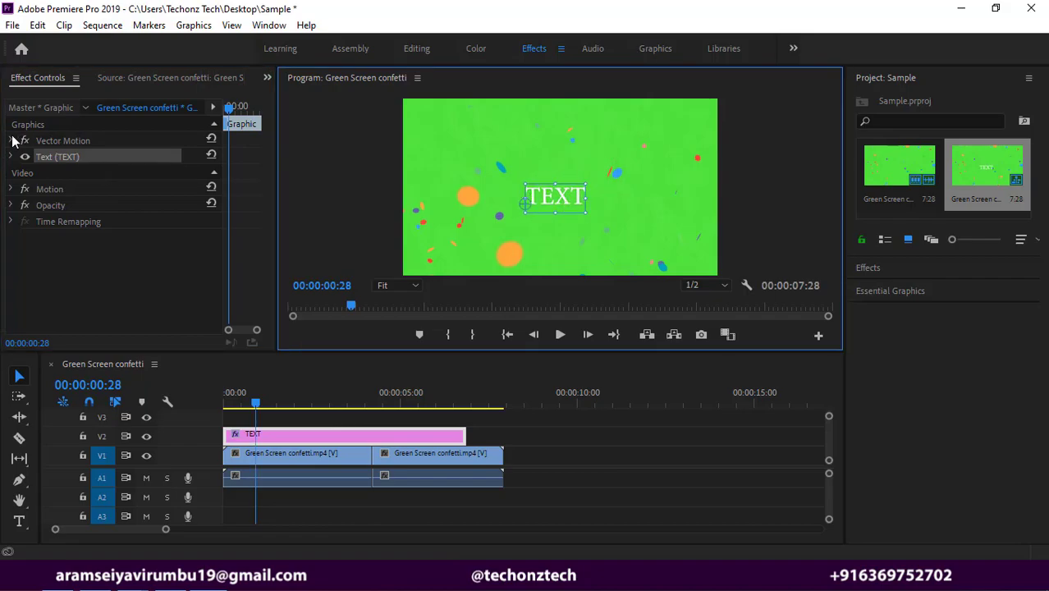
pyautogui.click(10, 190)
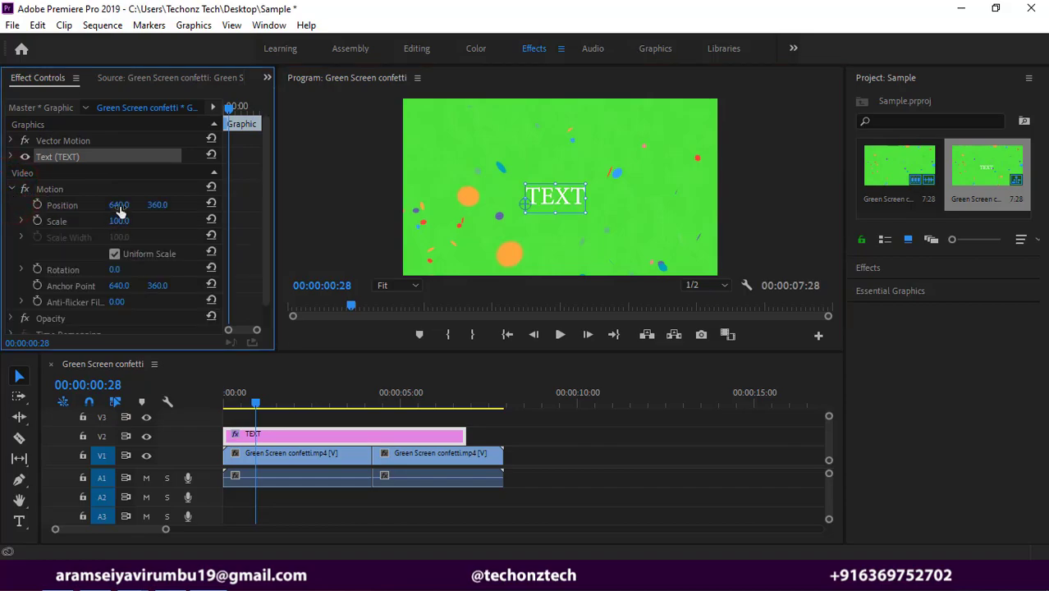
pyautogui.moveTo(120, 207); pyautogui.dragTo(50, 207)
pyautogui.moveTo(119, 204)
pyautogui.mouseDown()
pyautogui.moveTo(164, 204)
pyautogui.moveTo(151, 204)
pyautogui.mouseUp()
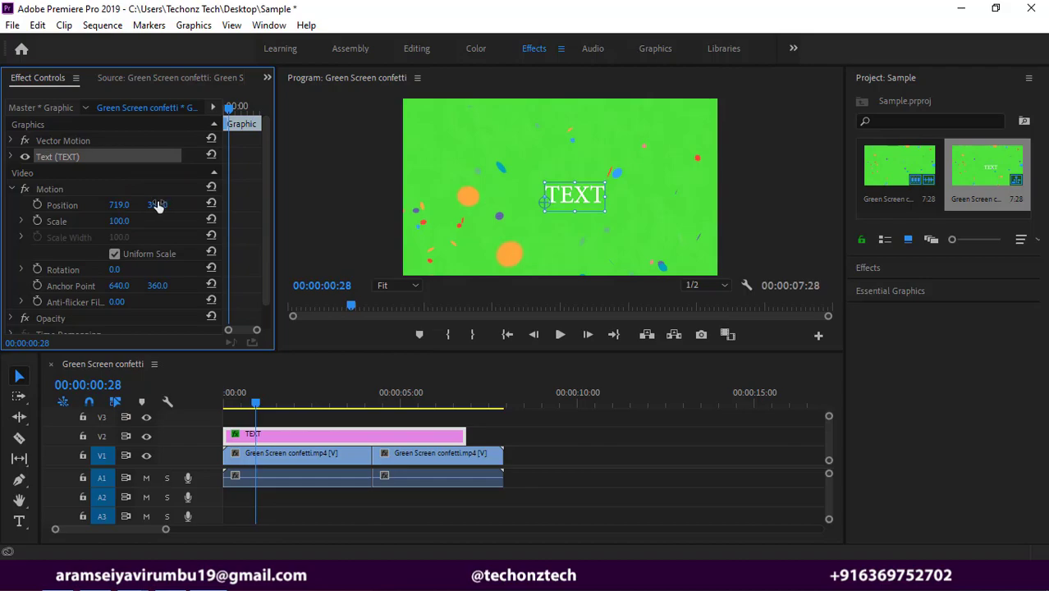
pyautogui.click(575, 198)
pyautogui.moveTo(576, 198); pyautogui.dragTo(554, 198)
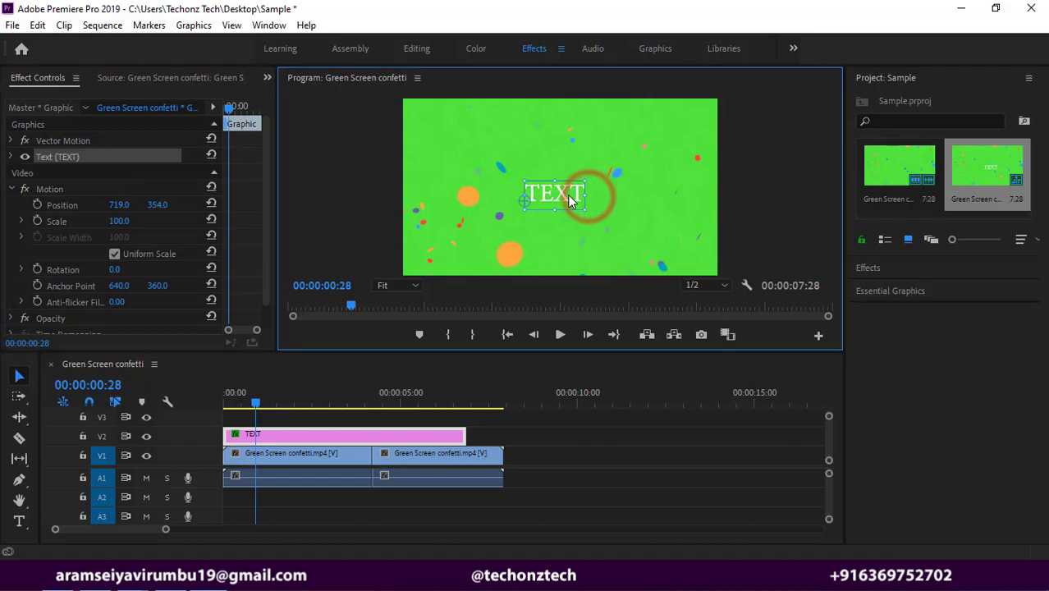
# Resize the TEXT title to scale 109 using the Scale value and corner handles.
pyautogui.moveTo(119, 221)
pyautogui.mouseDown()
pyautogui.moveTo(139, 221)
pyautogui.moveTo(128, 221)
pyautogui.mouseUp()
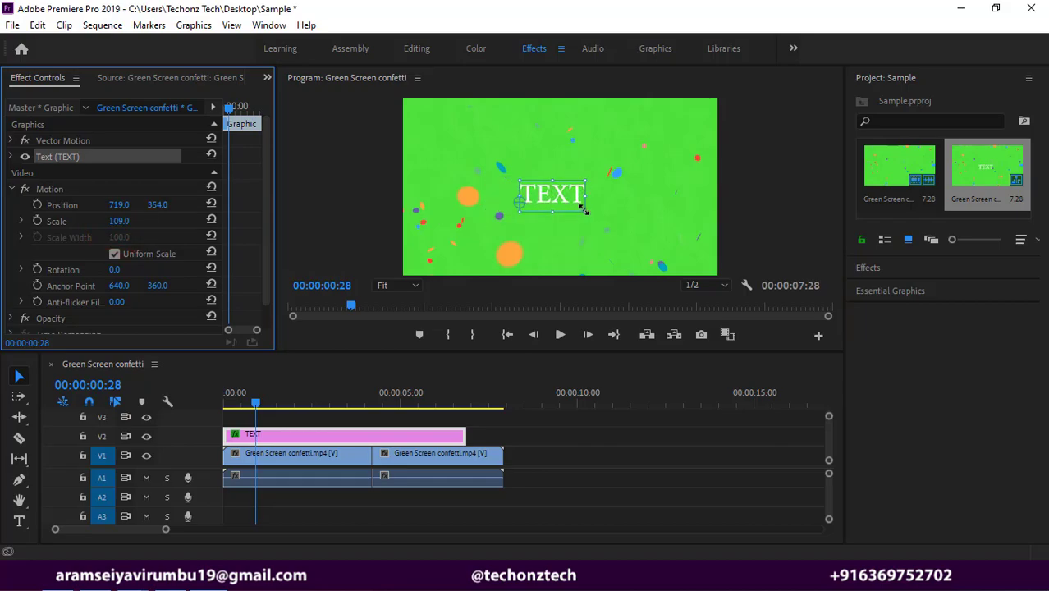
pyautogui.moveTo(583, 210); pyautogui.dragTo(568, 207)
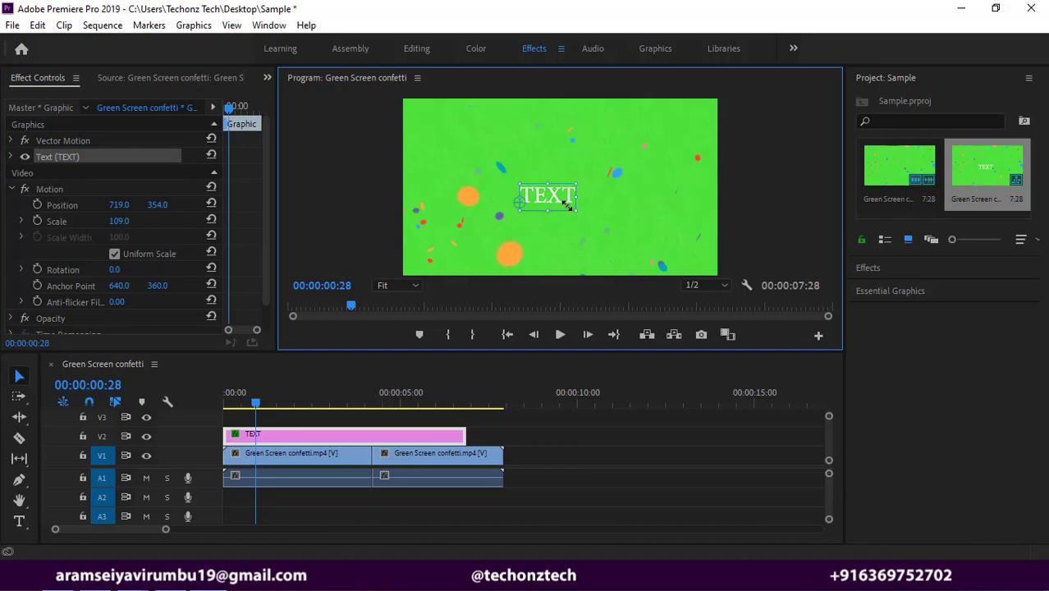
pyautogui.moveTo(576, 215); pyautogui.dragTo(580, 231)
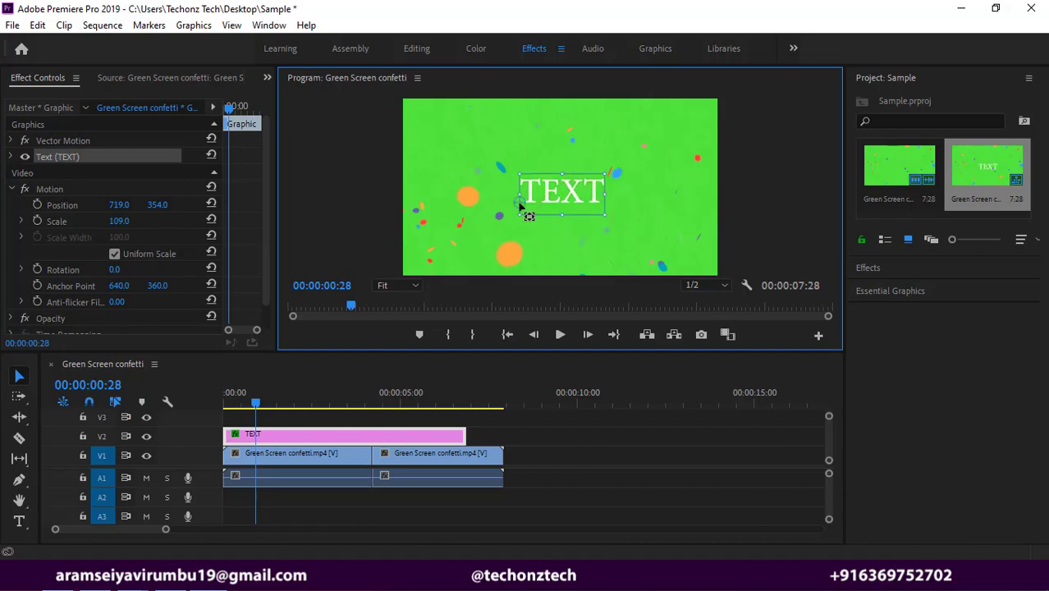
pyautogui.moveTo(521, 197); pyautogui.dragTo(552, 199)
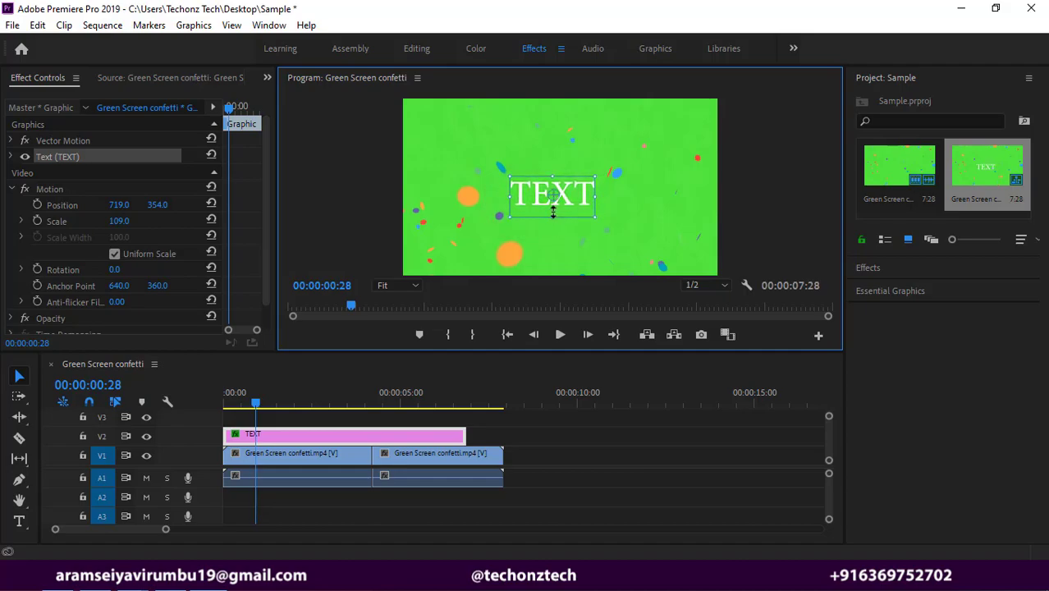
pyautogui.moveTo(587, 211); pyautogui.dragTo(601, 220)
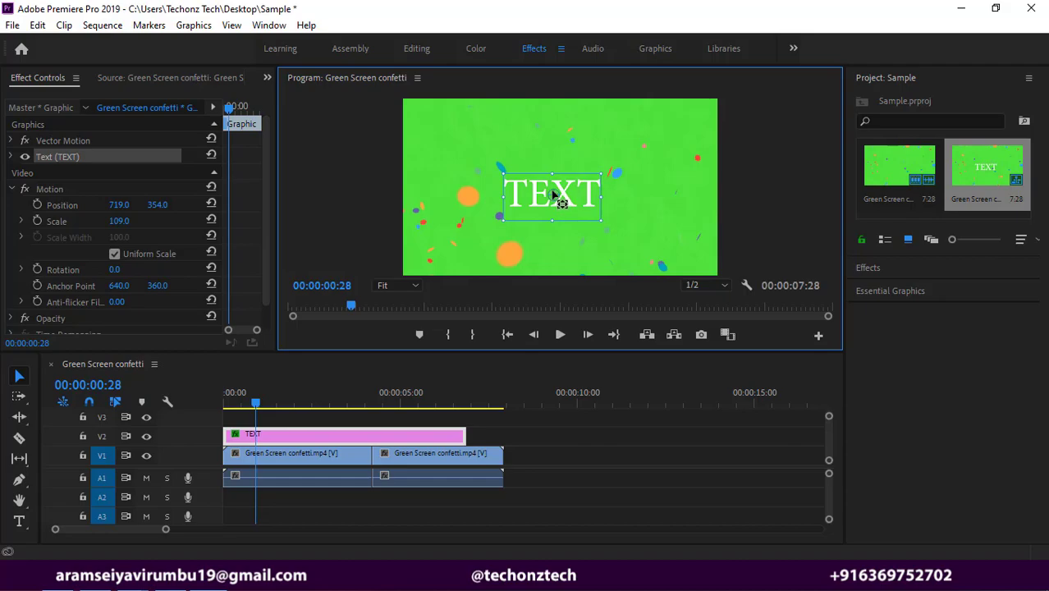
# Rotate the TEXT title to a slight -2° tilt after trying 45°.
pyautogui.click(115, 270)
pyautogui.write('45')
pyautogui.press('Return')
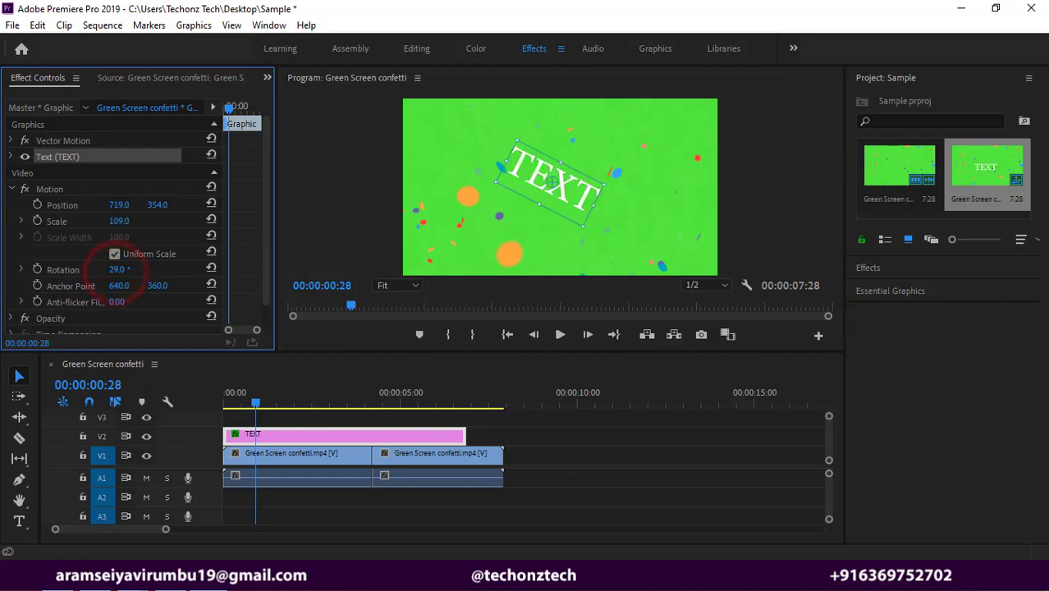
pyautogui.moveTo(119, 269); pyautogui.dragTo(80, 269)
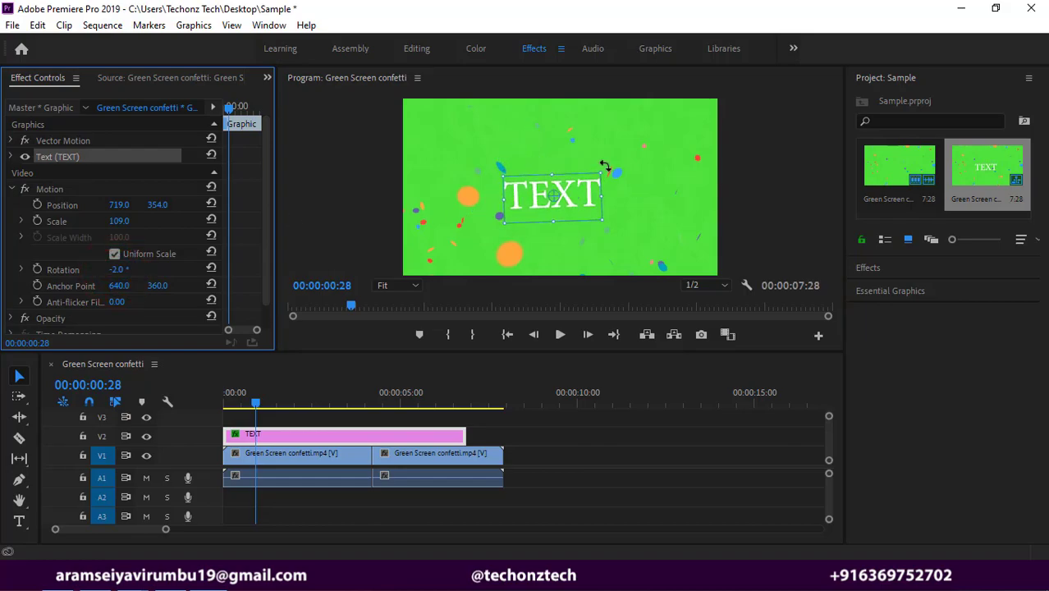
pyautogui.moveTo(604, 166)
pyautogui.mouseDown()
pyautogui.moveTo(620, 160)
pyautogui.moveTo(610, 150)
pyautogui.mouseUp()
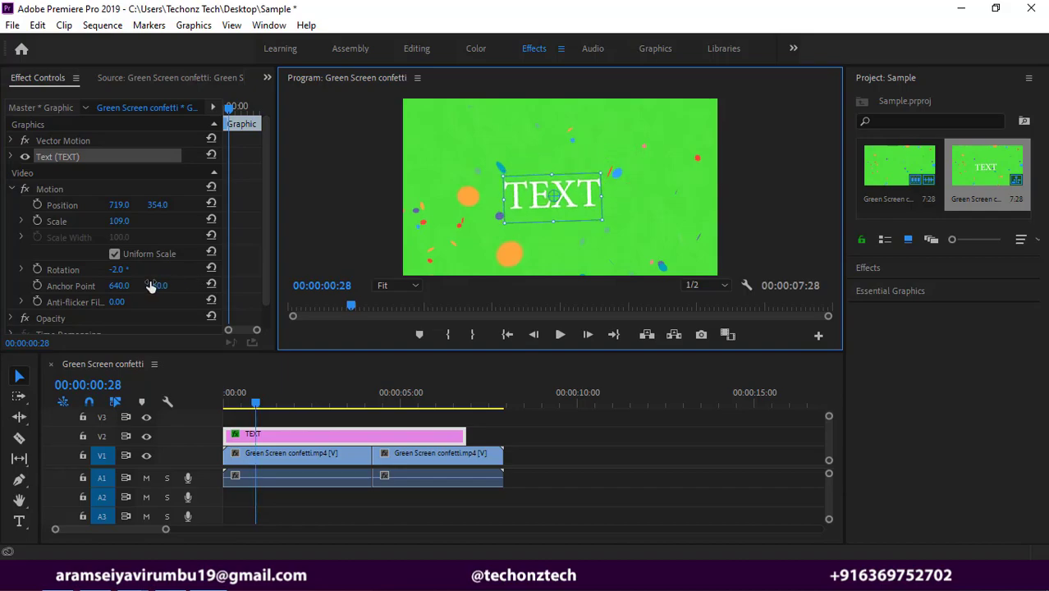
pyautogui.scroll(-1, 147, 284)
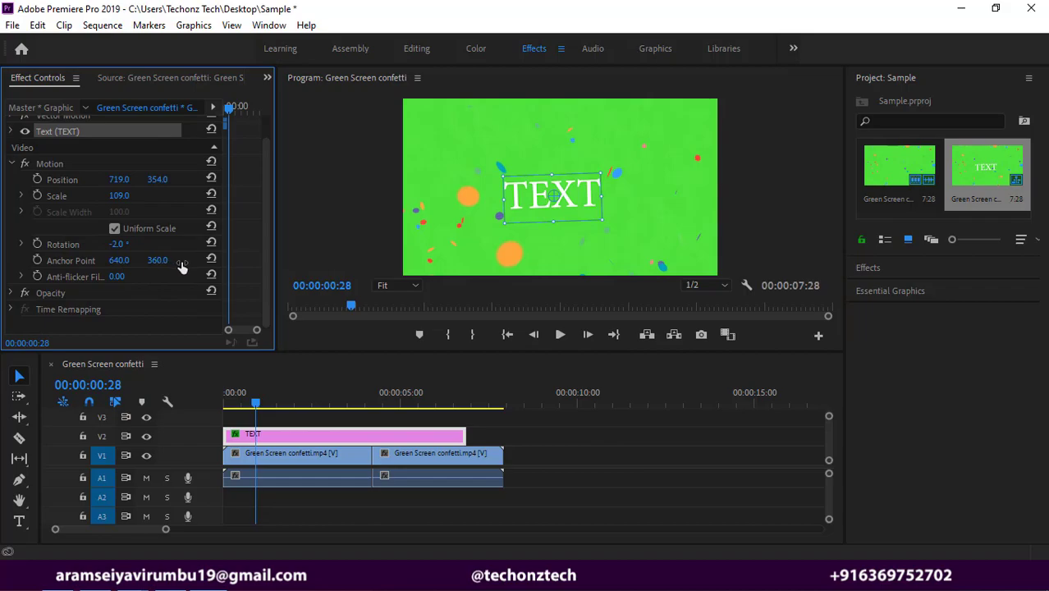
# Set the TEXT title's Opacity to 71% after a trial fade to 0%.
pyautogui.click(11, 163)
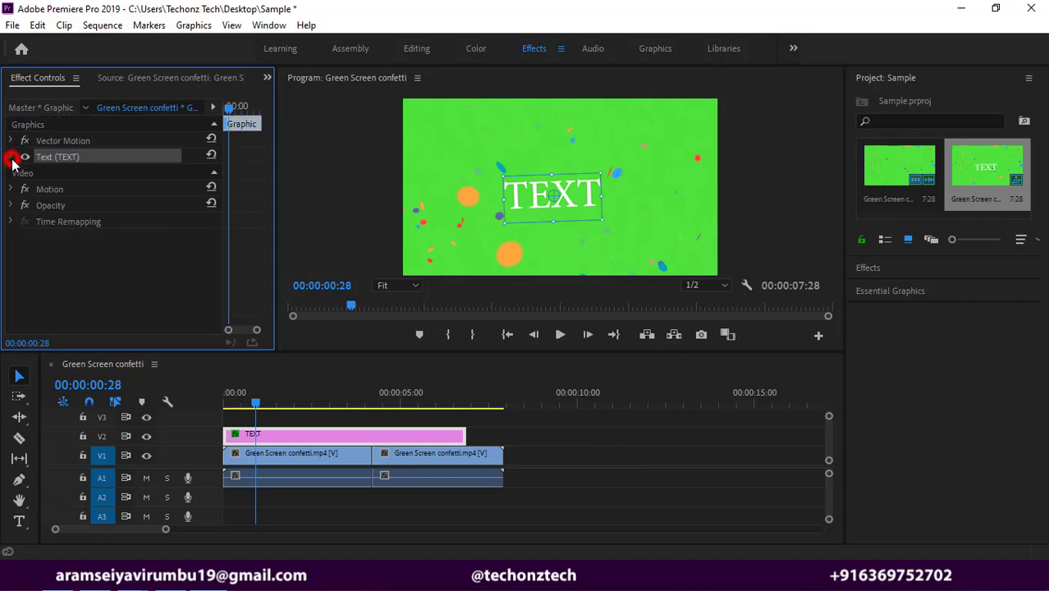
pyautogui.click(10, 206)
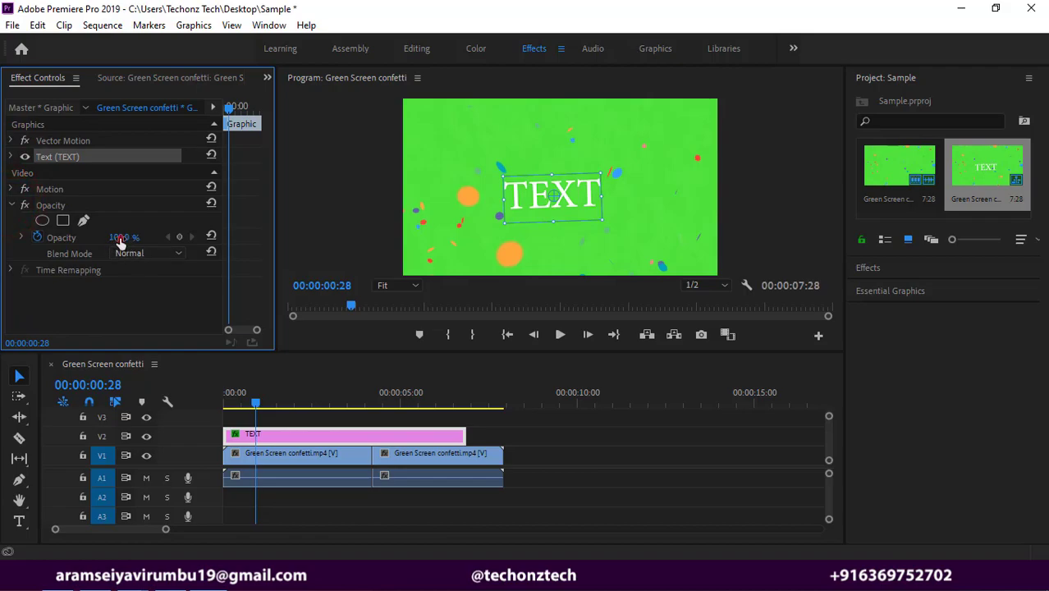
pyautogui.moveTo(119, 238); pyautogui.dragTo(37, 238)
pyautogui.moveTo(119, 238); pyautogui.dragTo(200, 237)
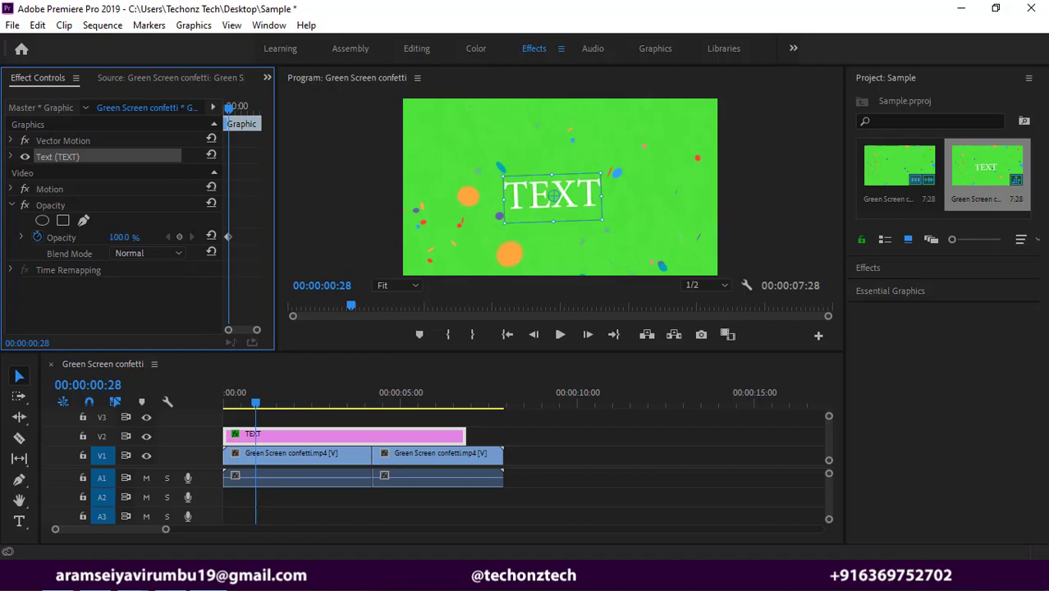
pyautogui.click(13, 205)
# Nudge the TEXT title's Position X to 723.
pyautogui.click(11, 140)
pyautogui.moveTo(119, 156)
pyautogui.mouseDown()
pyautogui.moveTo(152, 156)
pyautogui.moveTo(82, 156)
pyautogui.mouseUp()
pyautogui.click(11, 141)
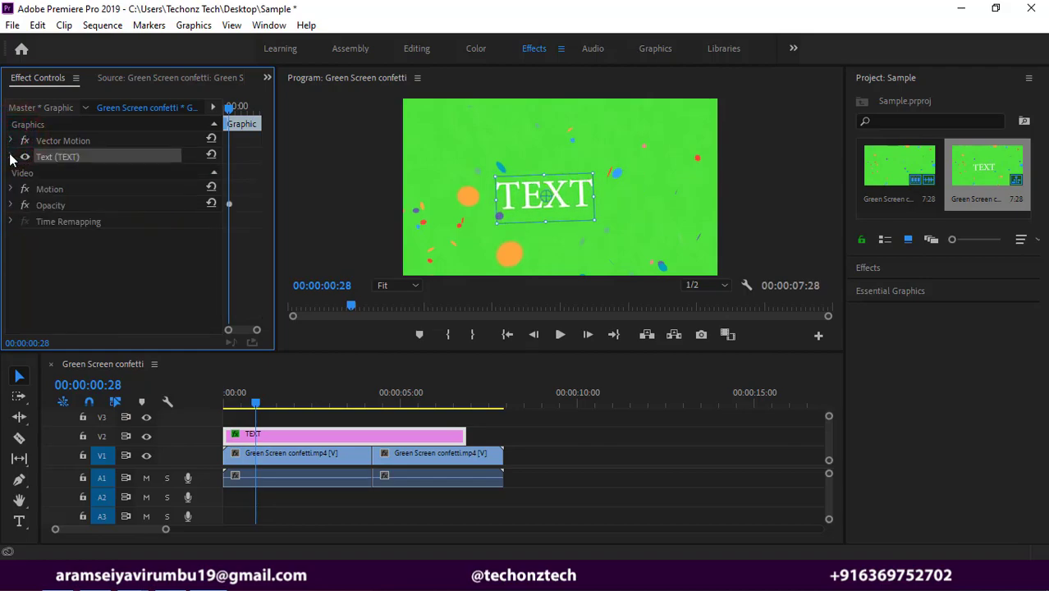
# Center-align the TEXT title, keeping the Minion Pro font.
pyautogui.click(11, 156)
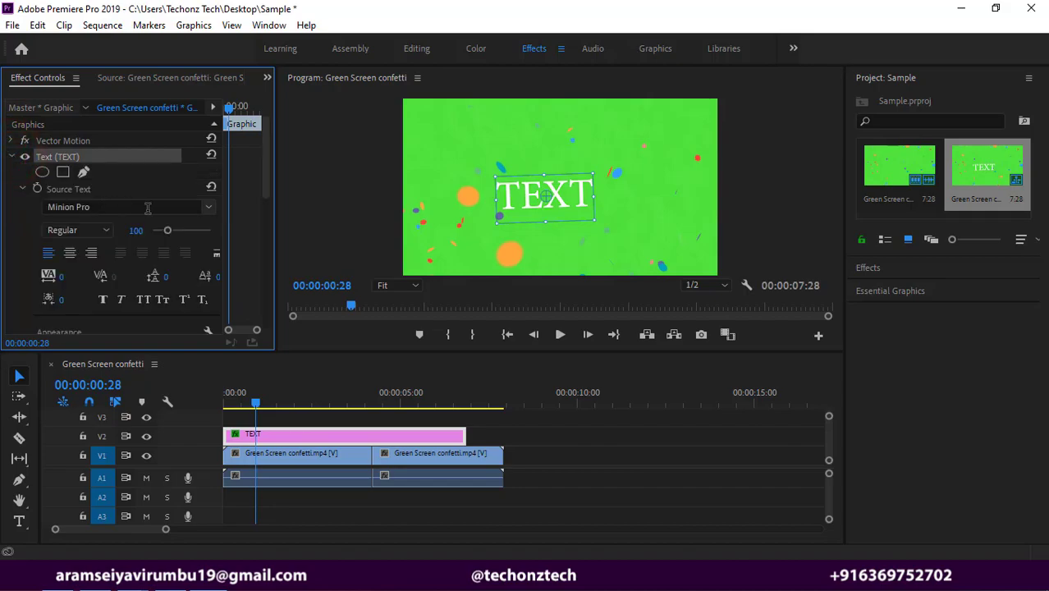
pyautogui.click(211, 212)
pyautogui.click(205, 208)
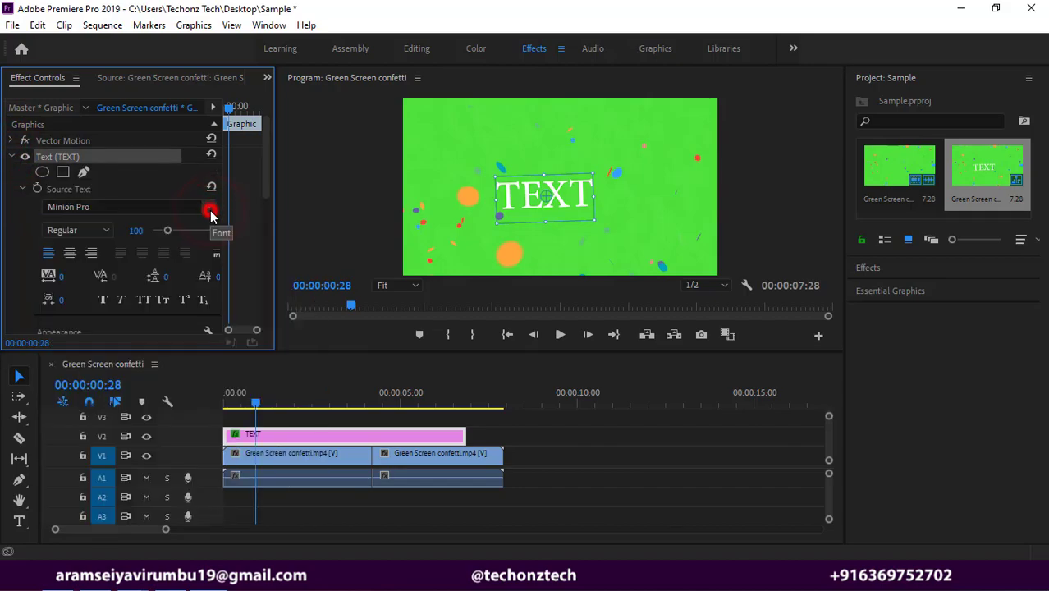
pyautogui.click(69, 255)
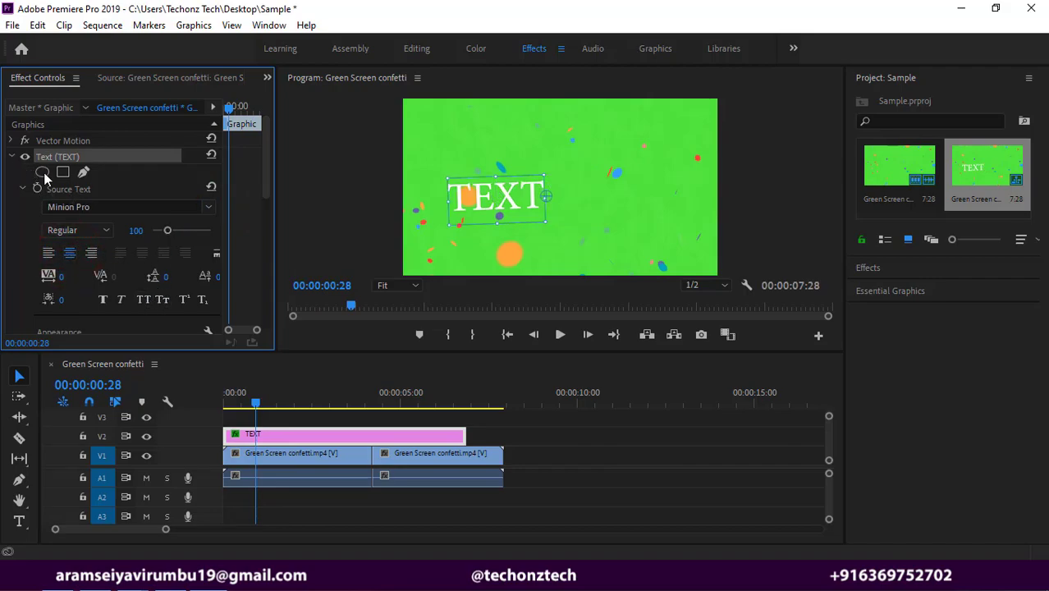
pyautogui.click(12, 156)
# Toggle the text layer's visibility off and on, then deselect the title and all clips.
pyautogui.click(25, 157)
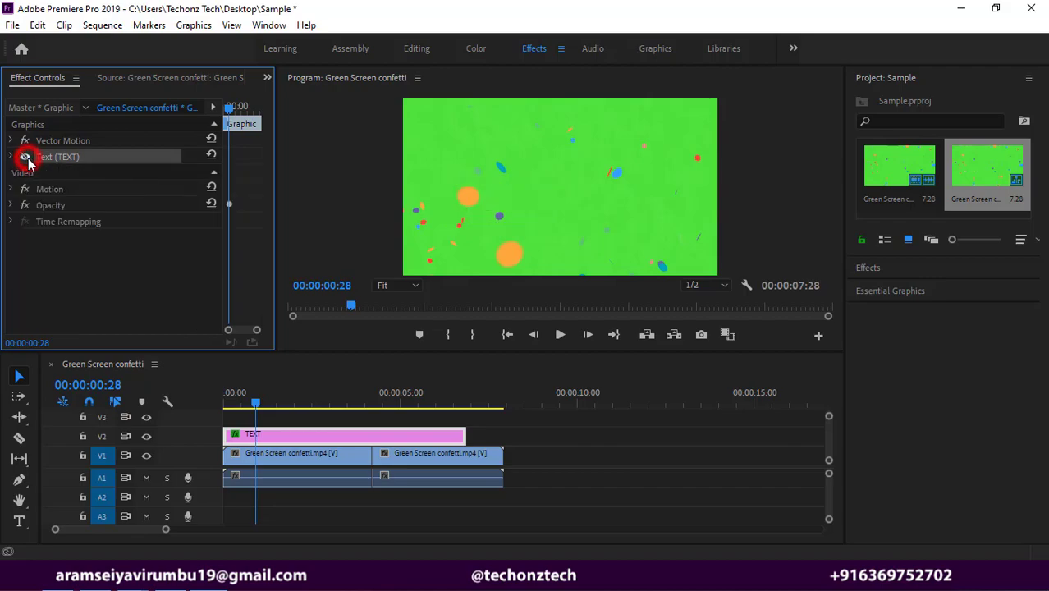
pyautogui.click(25, 157)
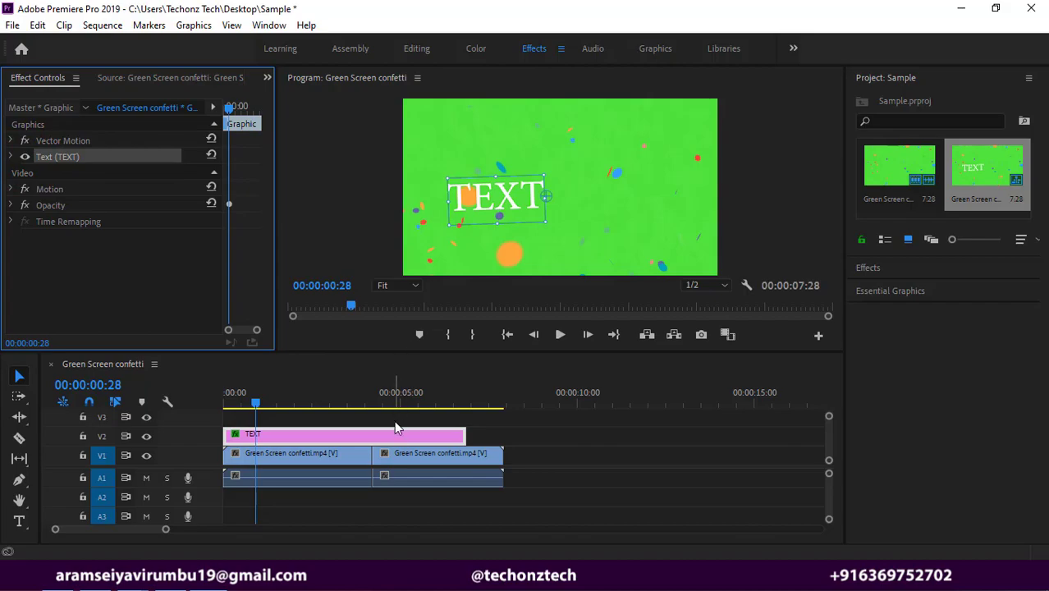
pyautogui.click(10, 157)
pyautogui.click(9, 157)
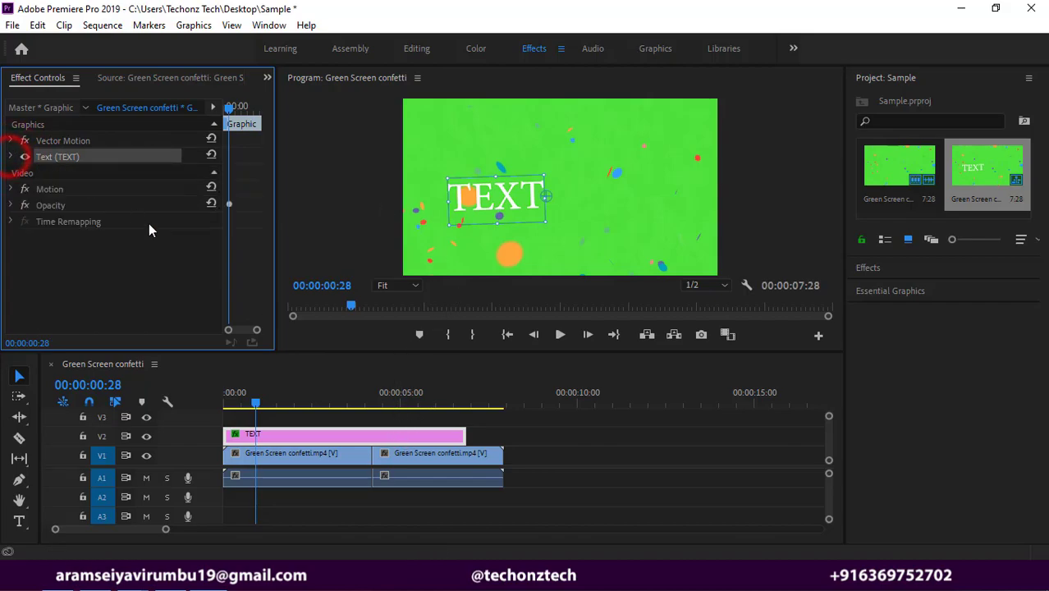
pyautogui.click(186, 273)
pyautogui.click(642, 488)
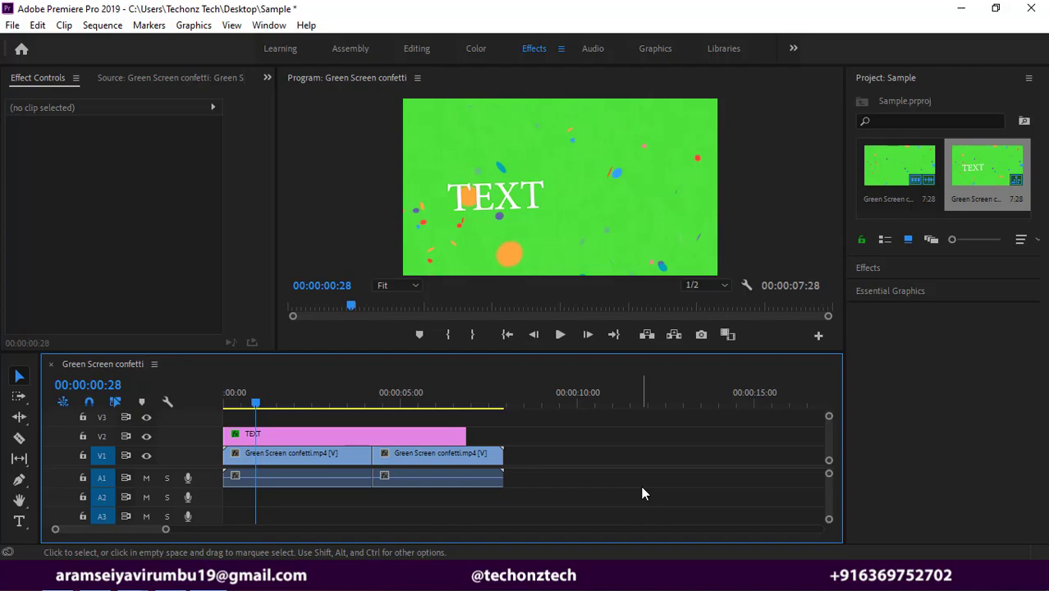
# Select the first confetti clip on V1 and browse the Clip menu's Modify and Video Options entries.
pyautogui.click(352, 457)
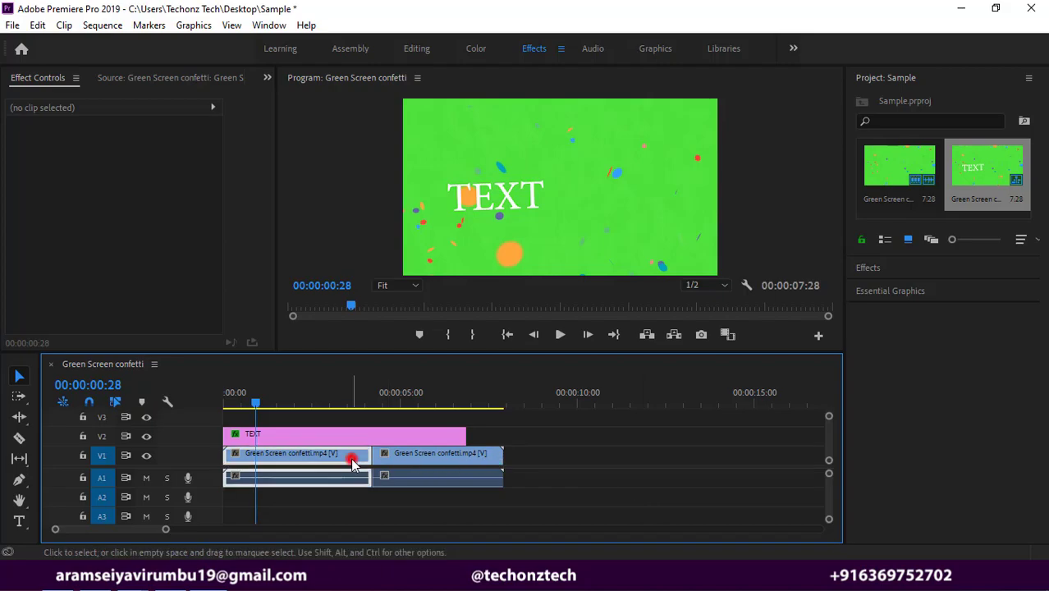
pyautogui.click(64, 25)
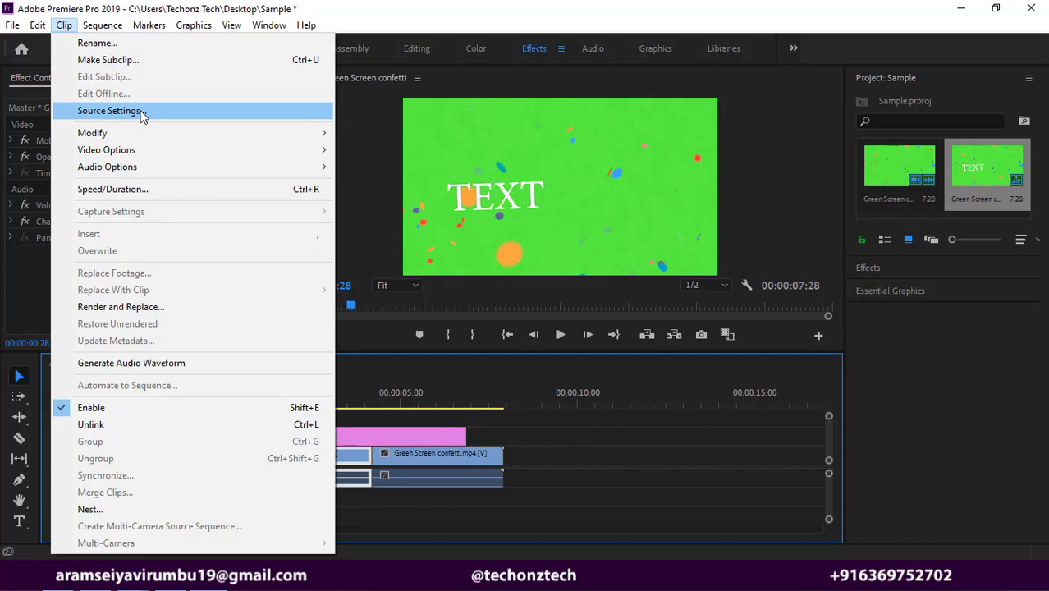
pyautogui.moveTo(167, 138)
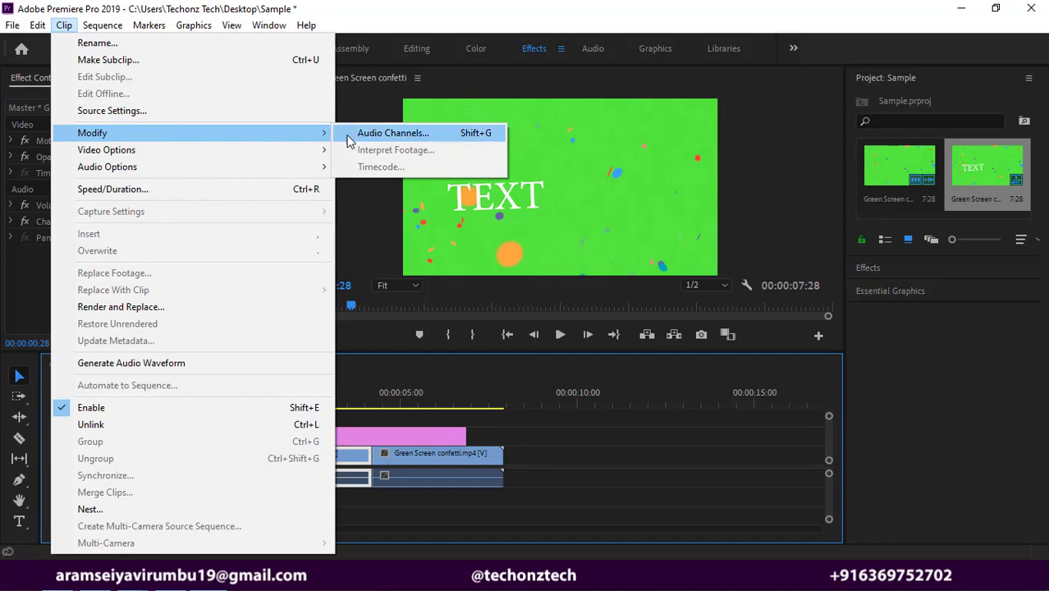
pyautogui.moveTo(275, 153)
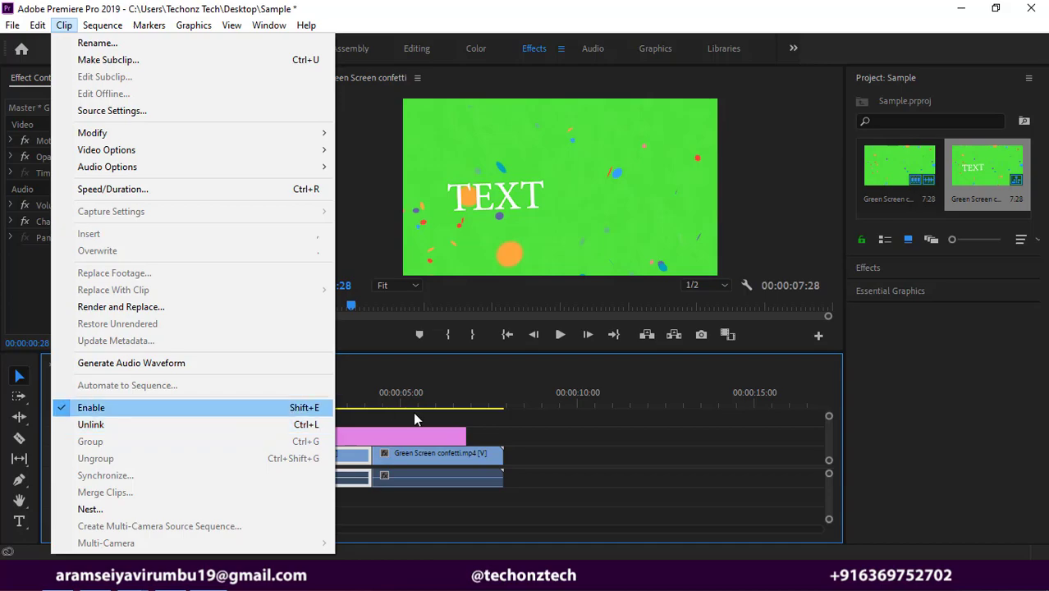
# Nest the first confetti clip into the summa sequence and open it in its own timeline.
pyautogui.click(274, 510)
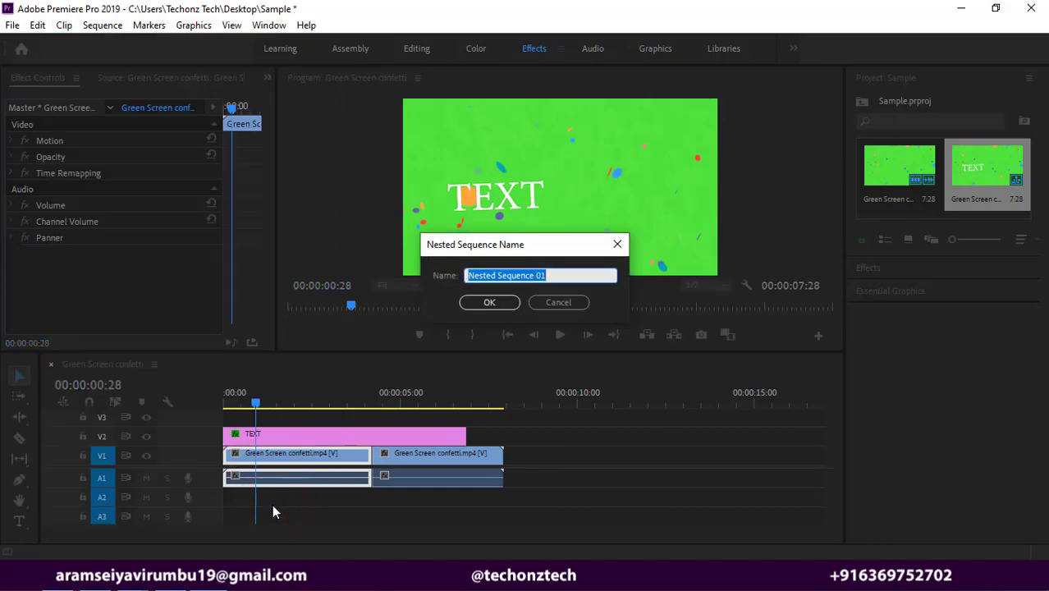
pyautogui.write('s')
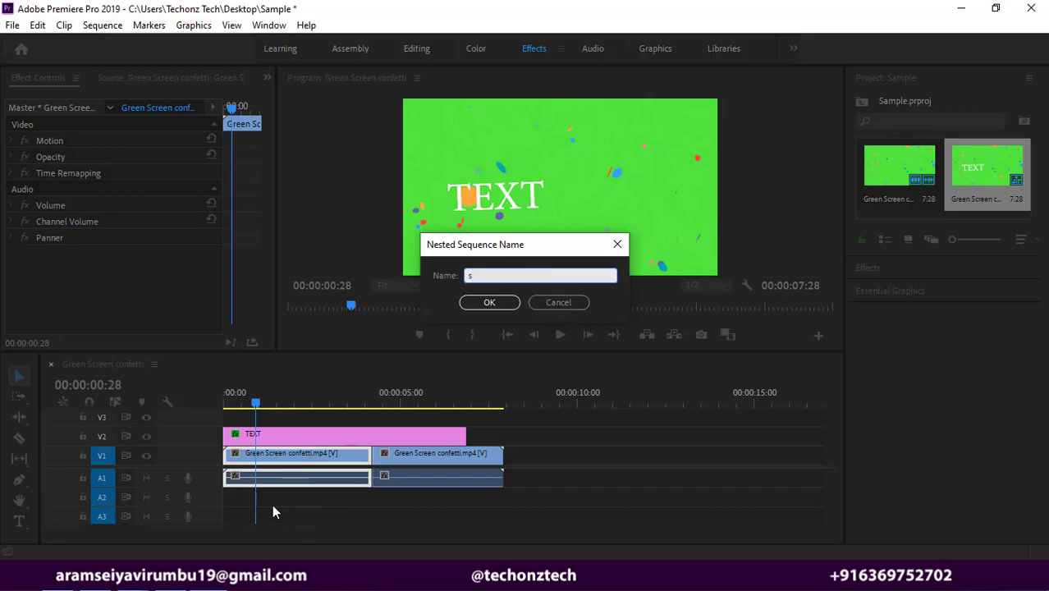
pyautogui.write('ample')
pyautogui.press('Return')
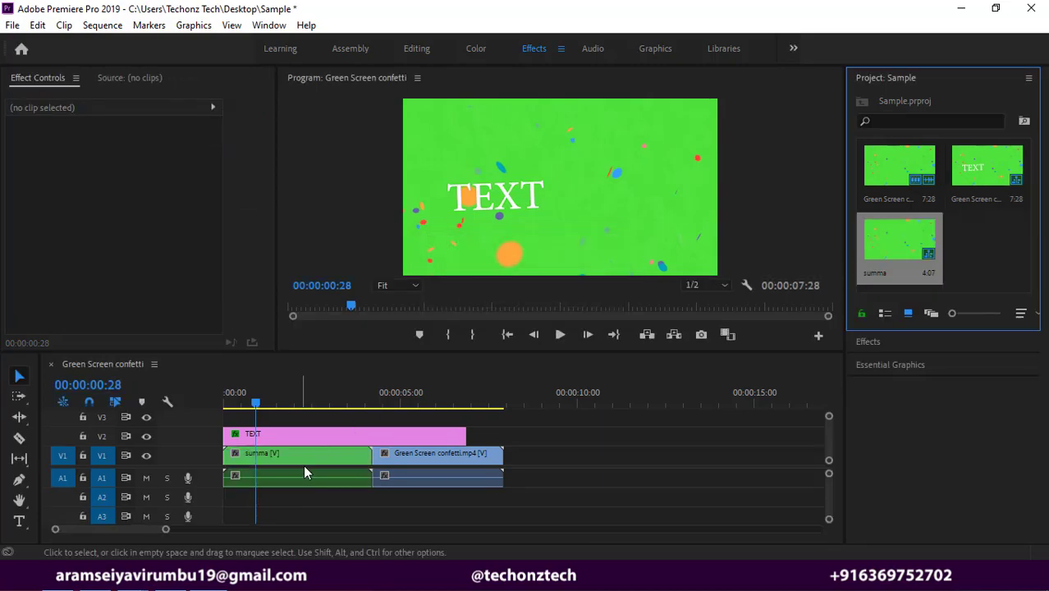
pyautogui.click(304, 463)
pyautogui.click(304, 462)
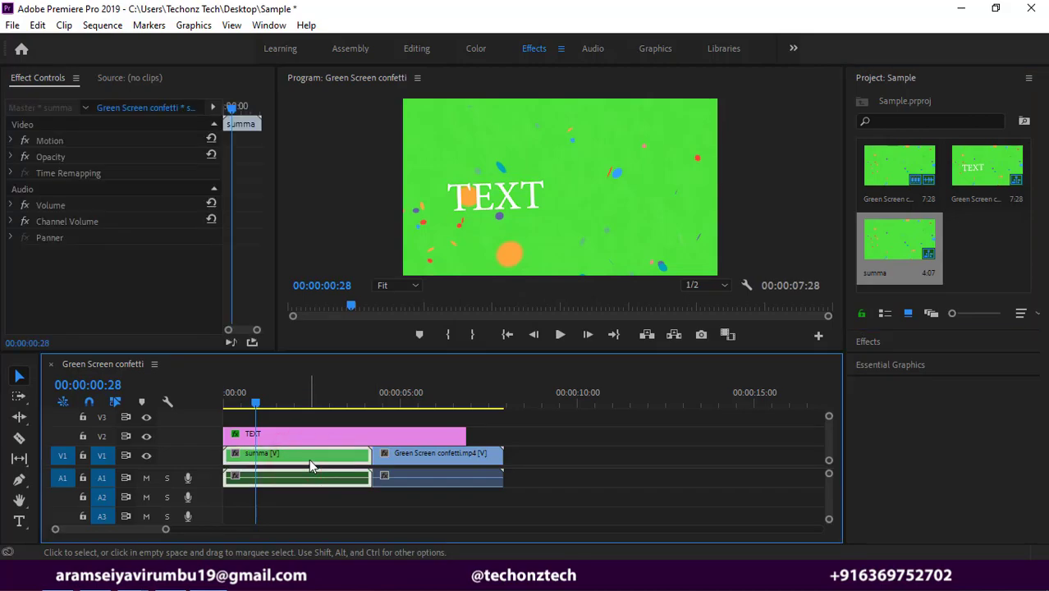
pyautogui.doubleClick(311, 464)
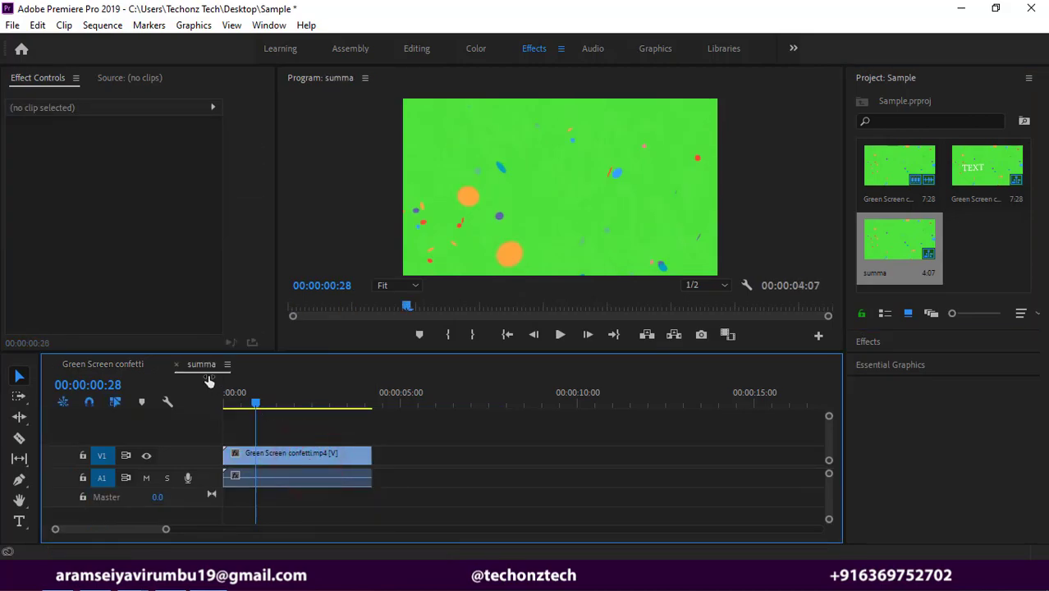
# Switch back to the Green Screen confetti timeline and expand the Effects panel.
pyautogui.click(330, 460)
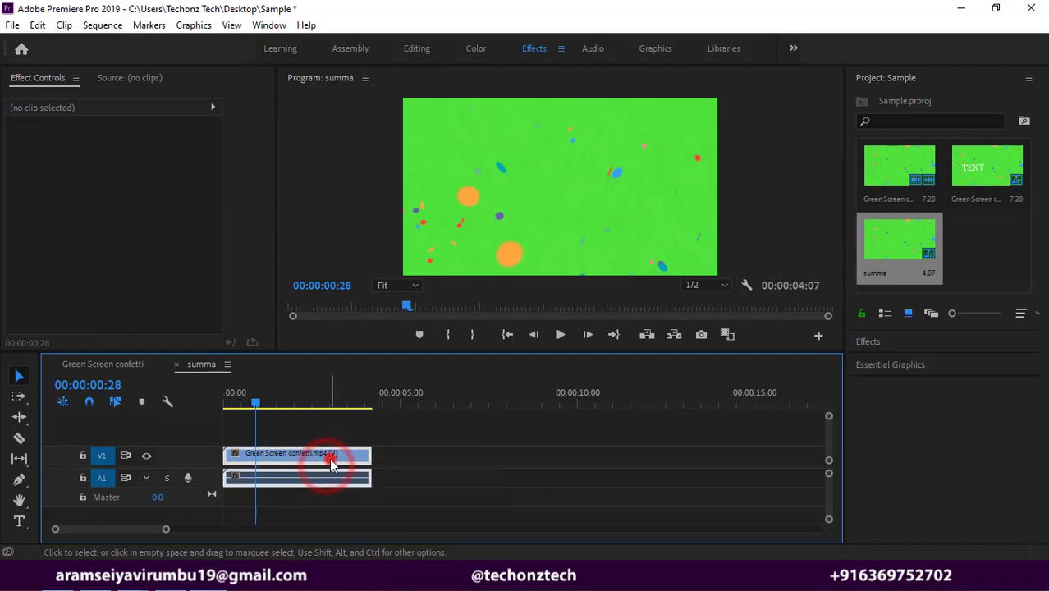
pyautogui.click(127, 364)
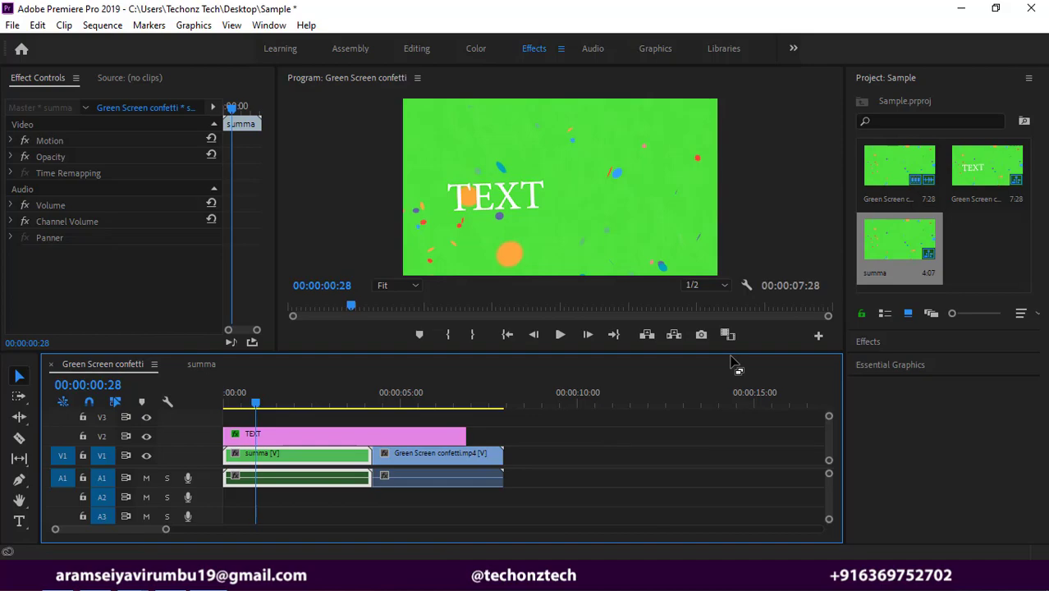
pyautogui.click(932, 342)
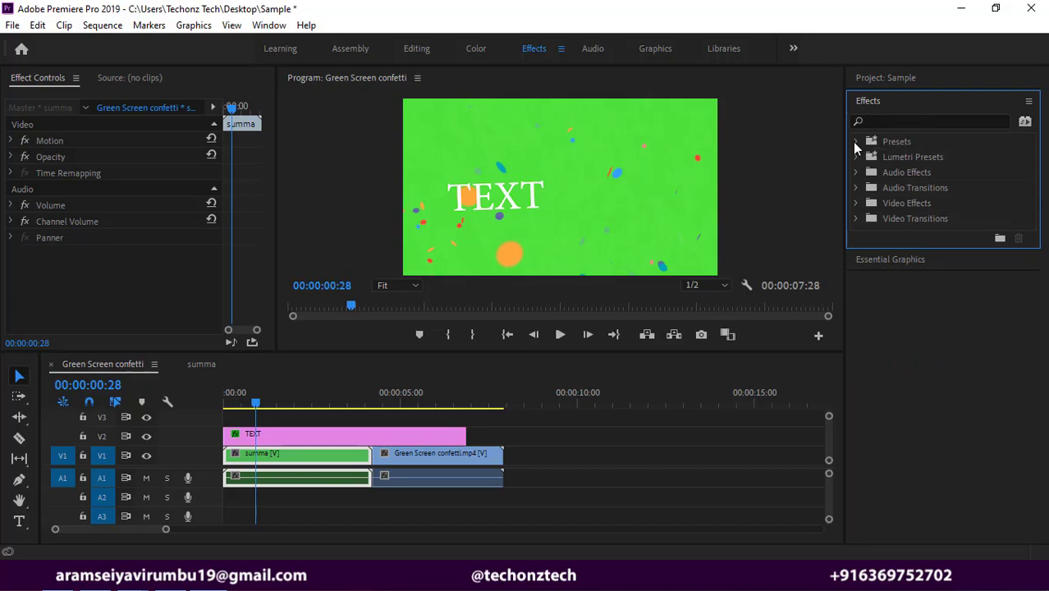
pyautogui.click(855, 142)
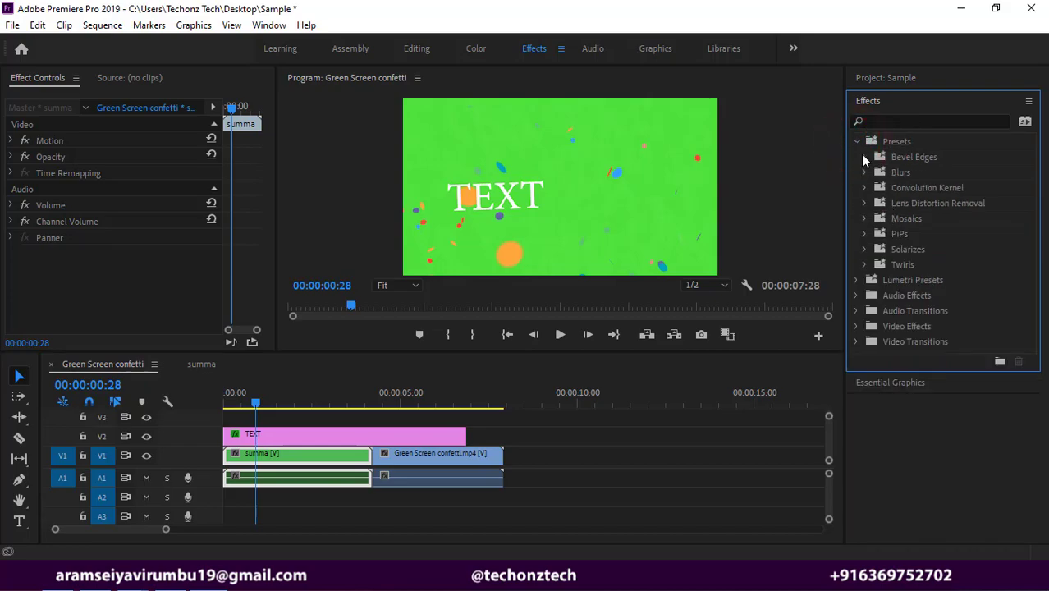
pyautogui.click(856, 141)
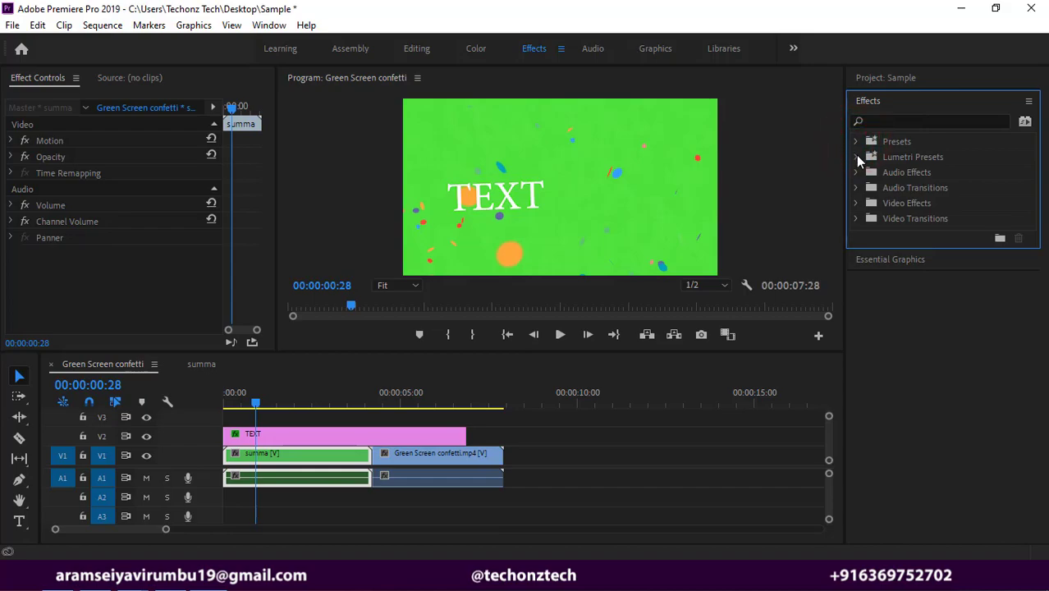
pyautogui.click(856, 157)
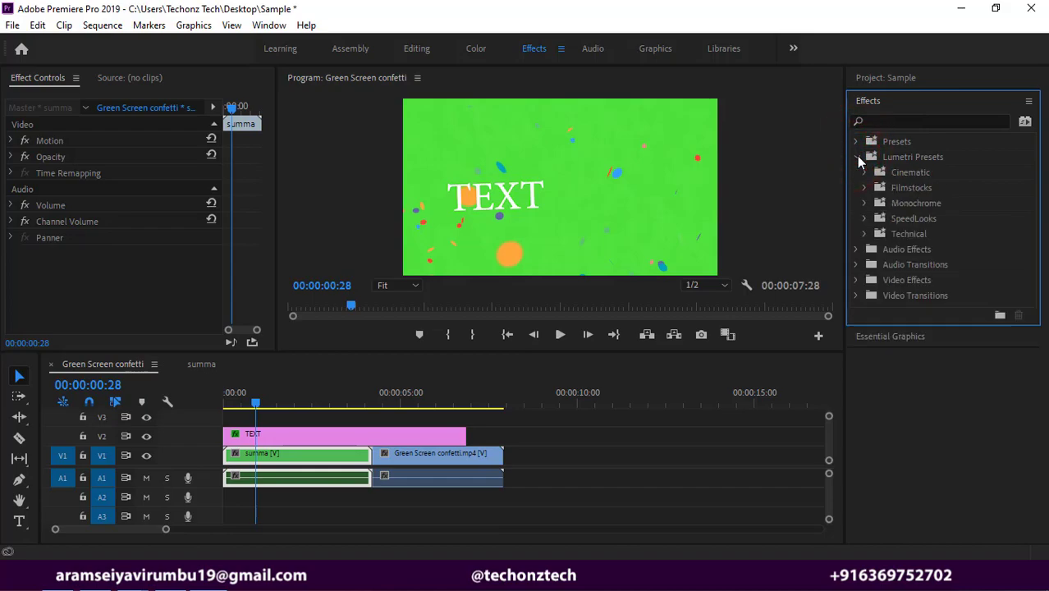
pyautogui.click(856, 156)
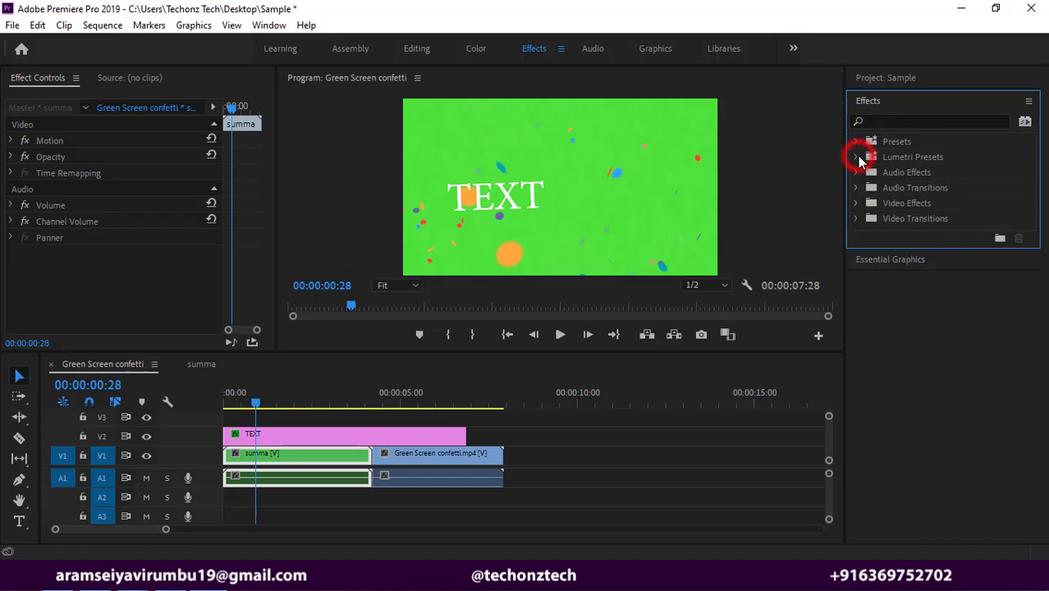
pyautogui.click(856, 173)
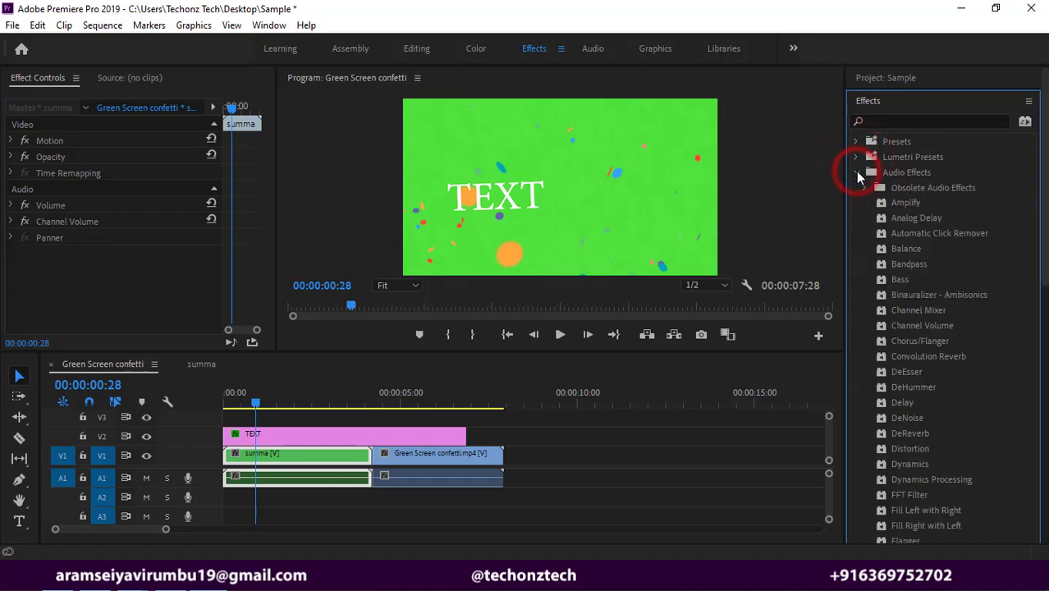
pyautogui.scroll(-5, 912, 415)
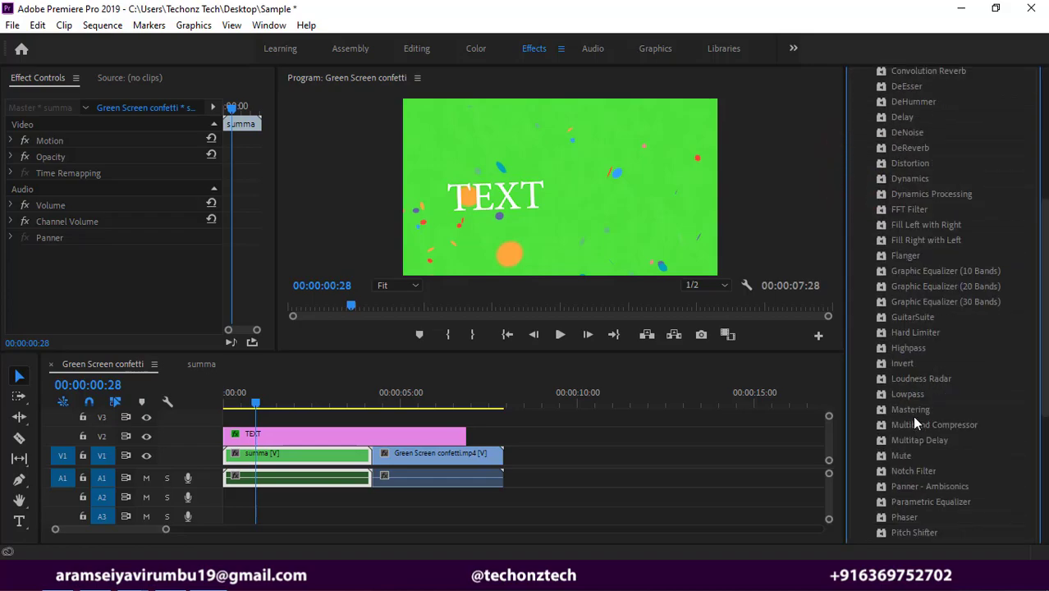
pyautogui.scroll(5, 912, 415)
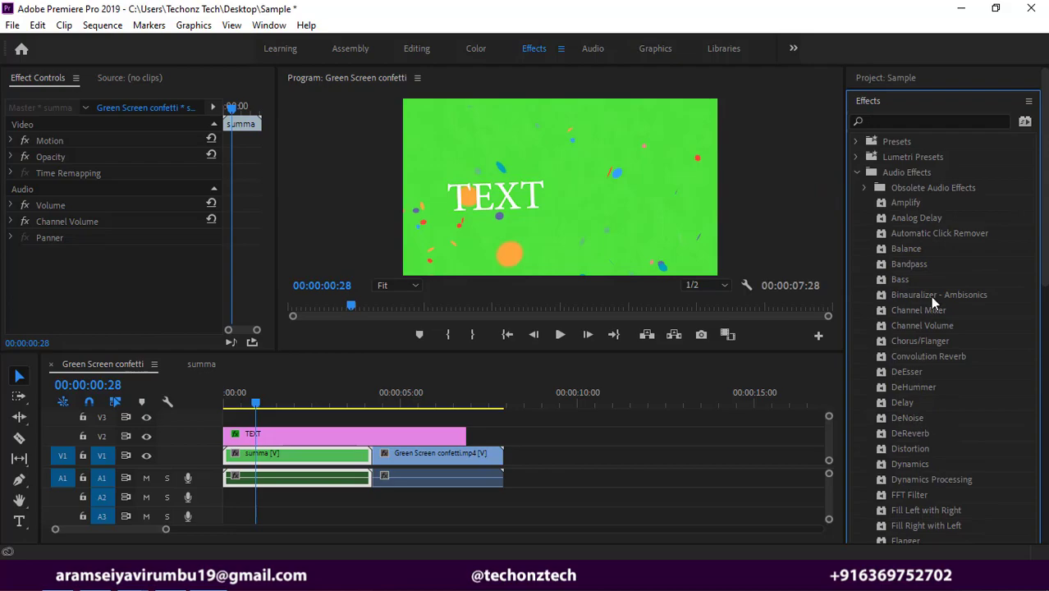
pyautogui.click(856, 172)
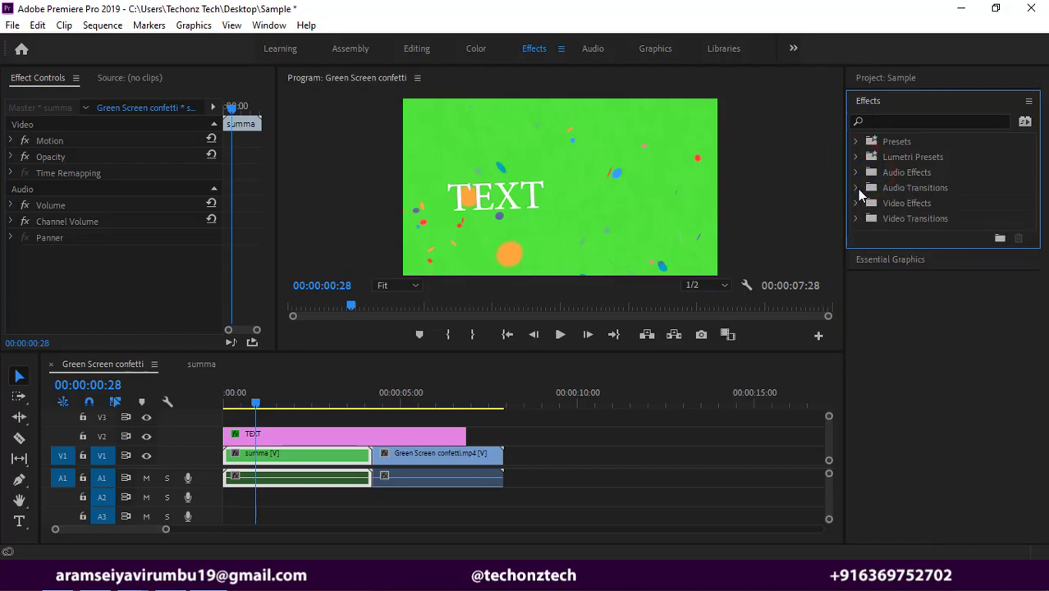
pyautogui.click(856, 189)
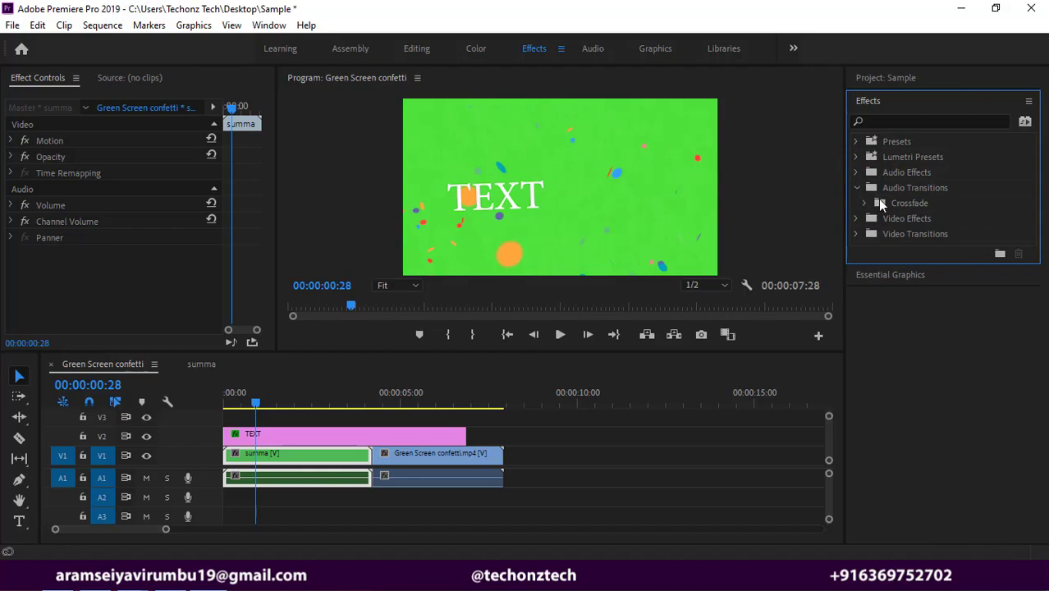
pyautogui.click(866, 204)
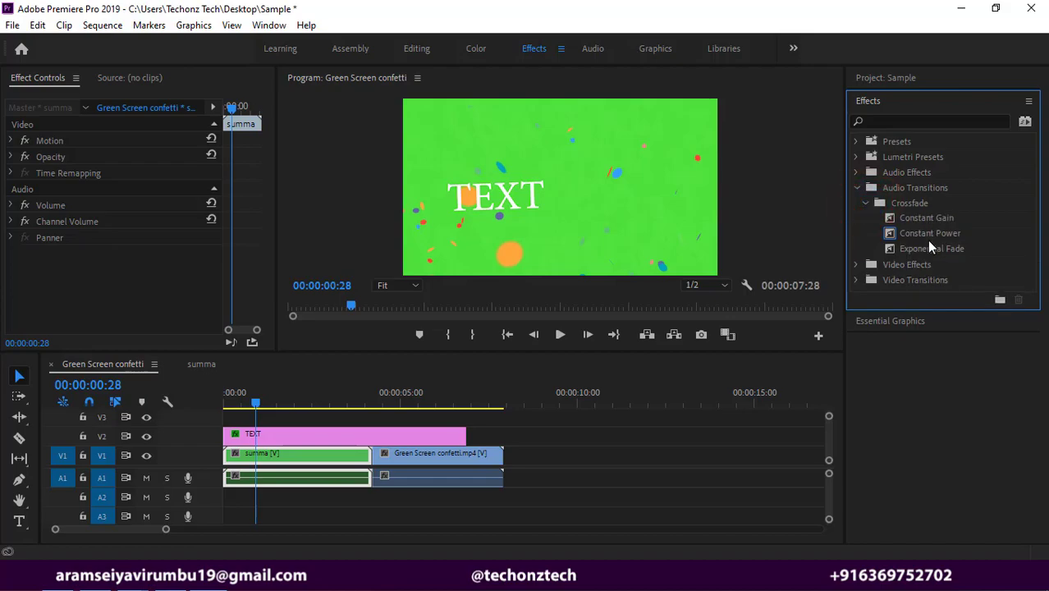
pyautogui.click(855, 188)
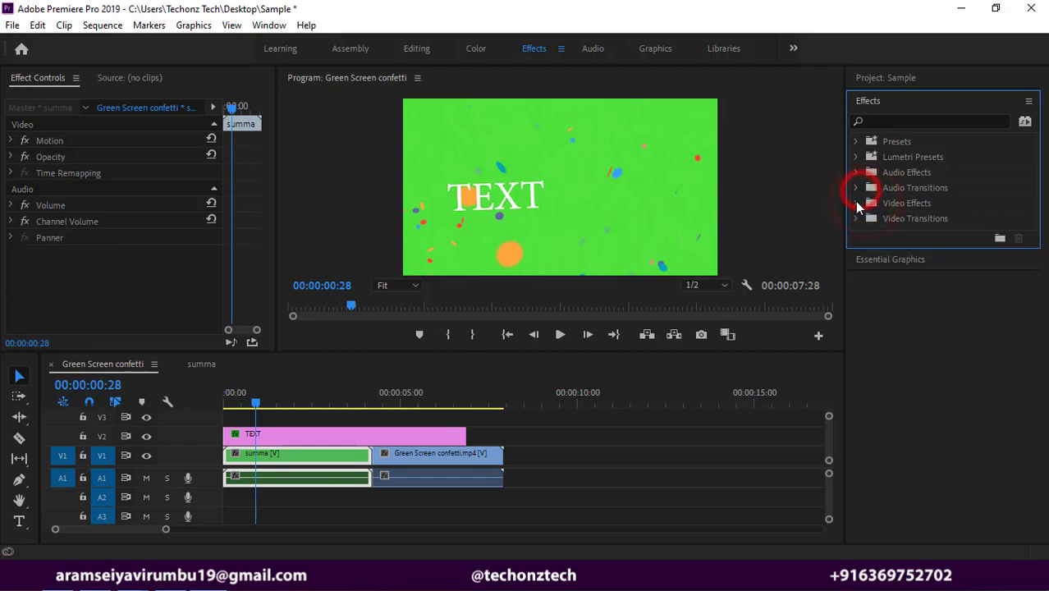
pyautogui.click(856, 203)
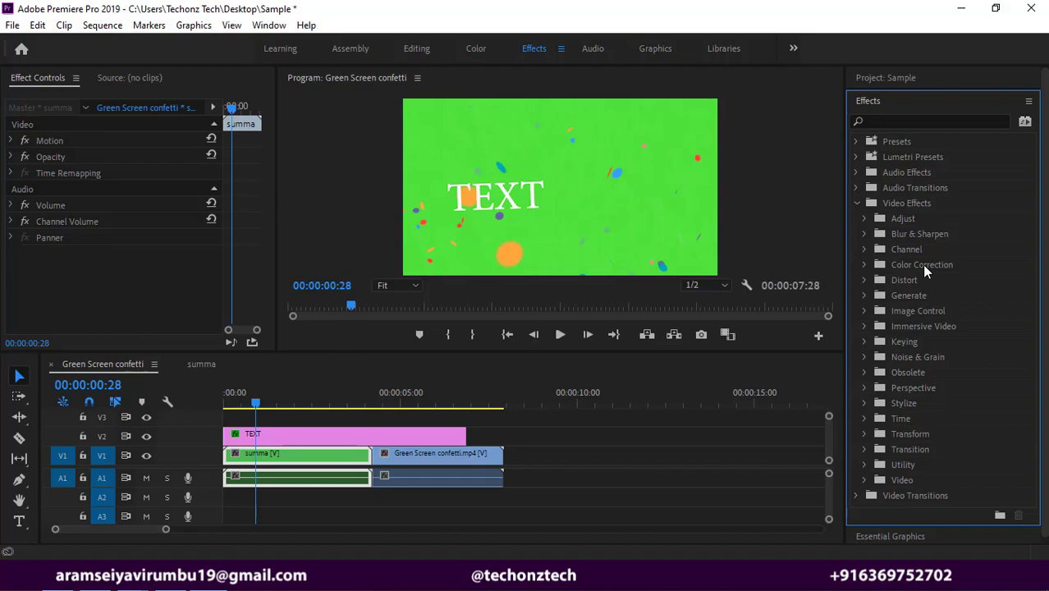
pyautogui.click(856, 203)
pyautogui.click(859, 220)
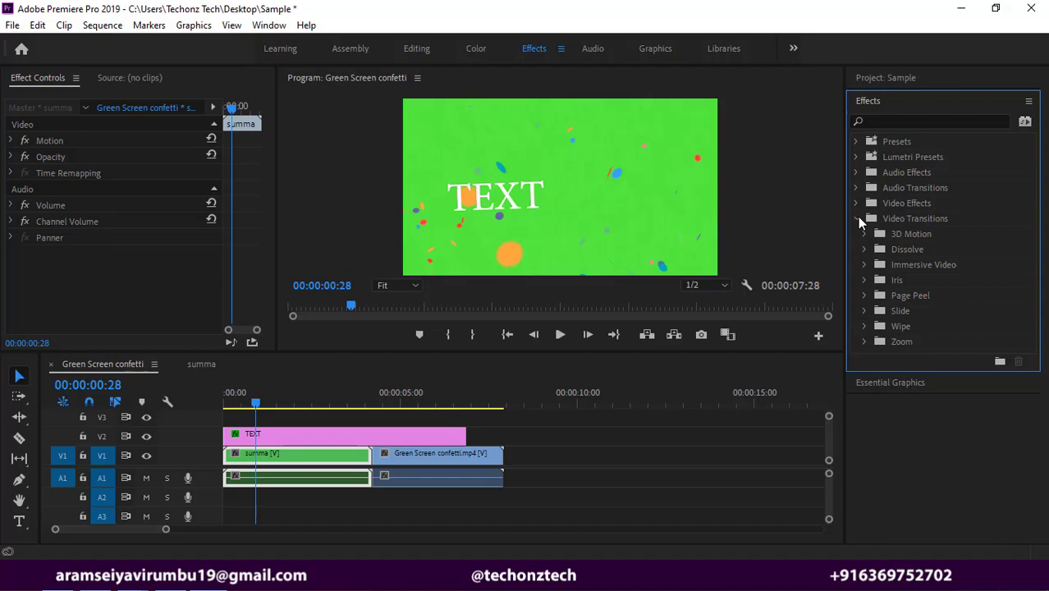
# Search the effects for 'dissol' and apply Dip to Black at the summa clip's end, then preview.
pyautogui.click(857, 218)
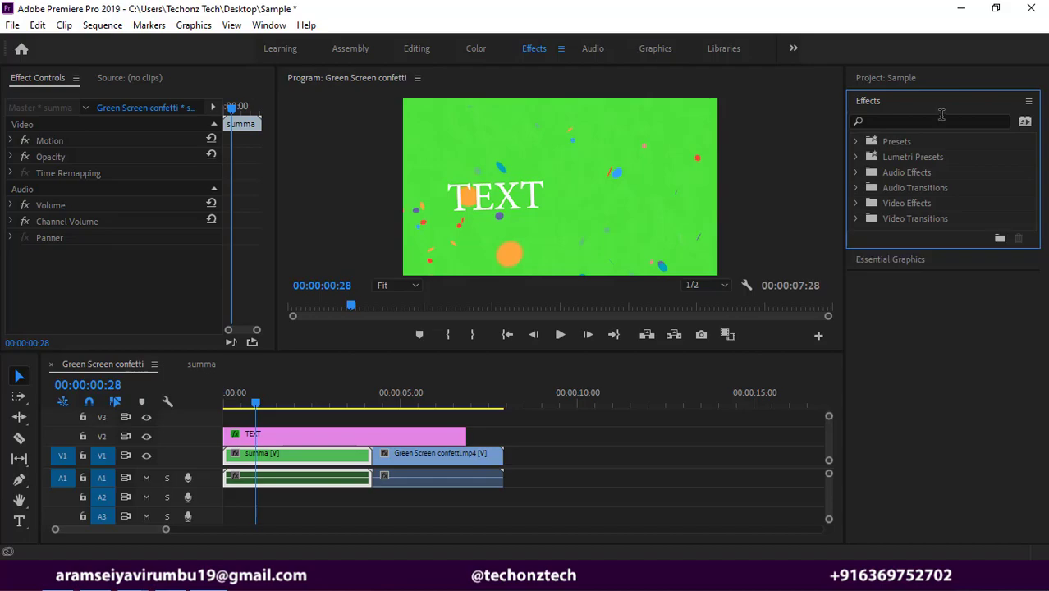
pyautogui.click(938, 122)
pyautogui.write('d')
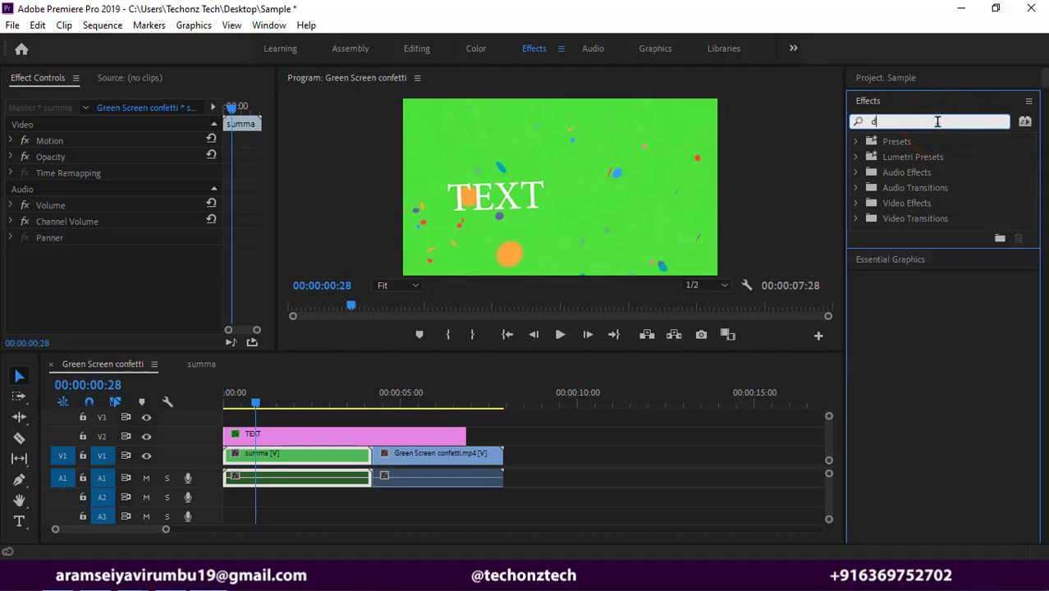
pyautogui.write('iso')
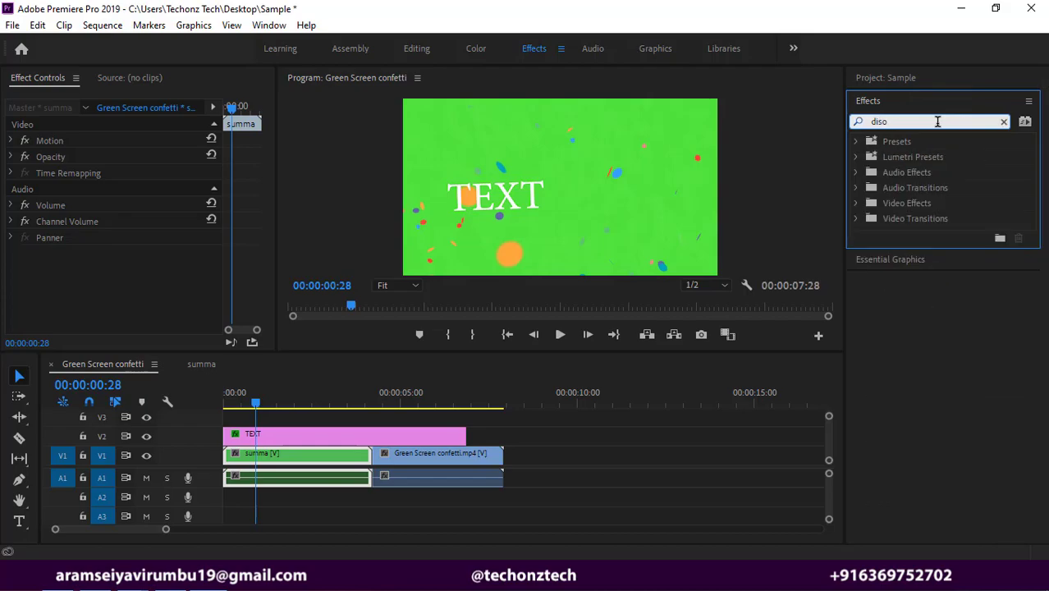
pyautogui.press('BackSpace')
pyautogui.write('sol')
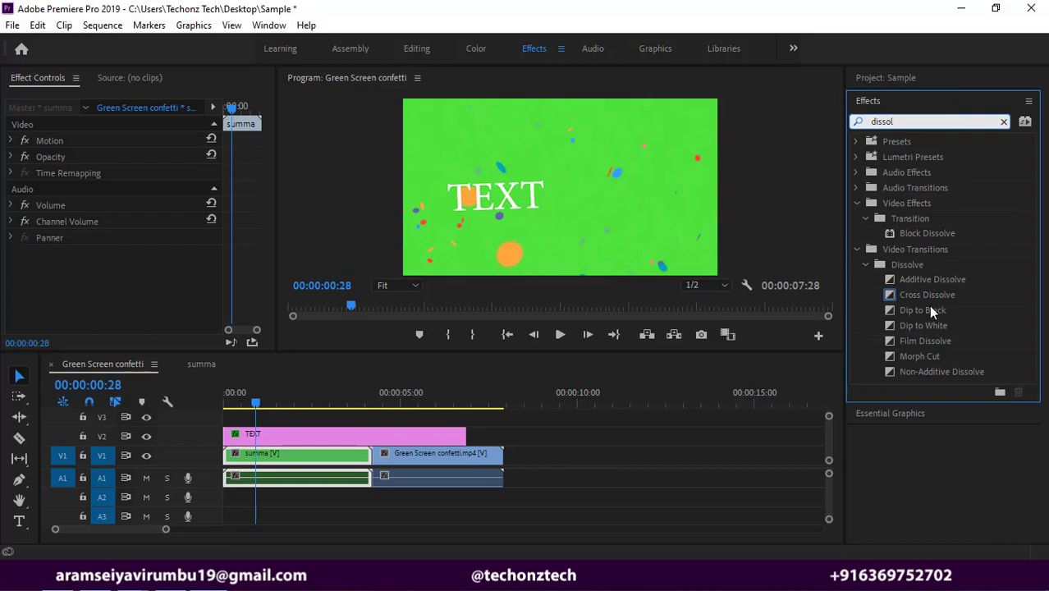
pyautogui.moveTo(930, 309); pyautogui.dragTo(385, 468)
pyautogui.click(339, 400)
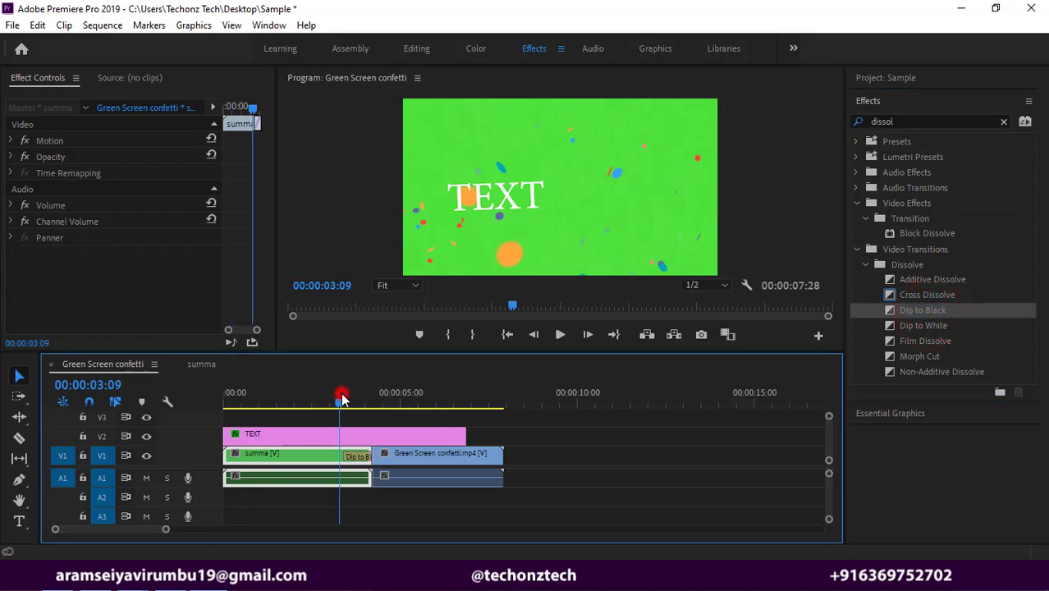
pyautogui.press('space')
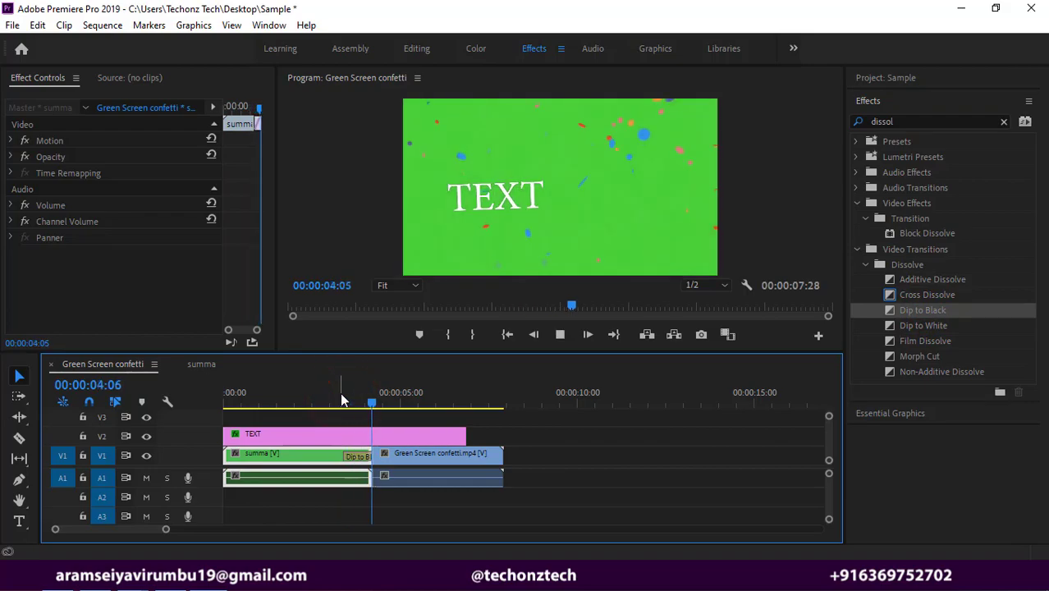
# Apply a Cross Dissolve to the end of the Green Screen confetti clip.
pyautogui.rightClick(342, 395)
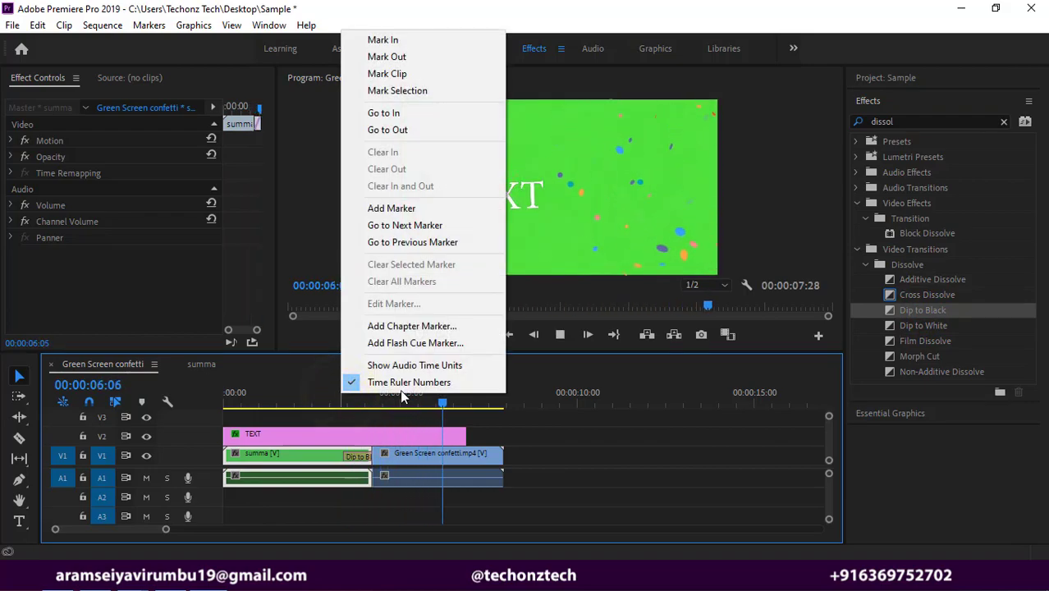
pyautogui.click(604, 448)
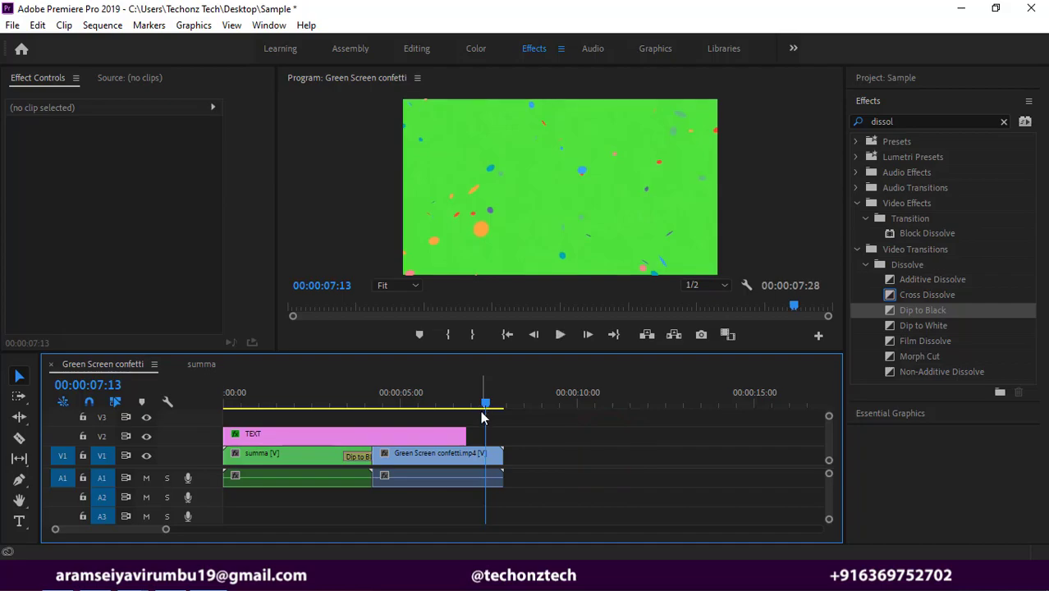
pyautogui.moveTo(482, 404); pyautogui.dragTo(351, 419)
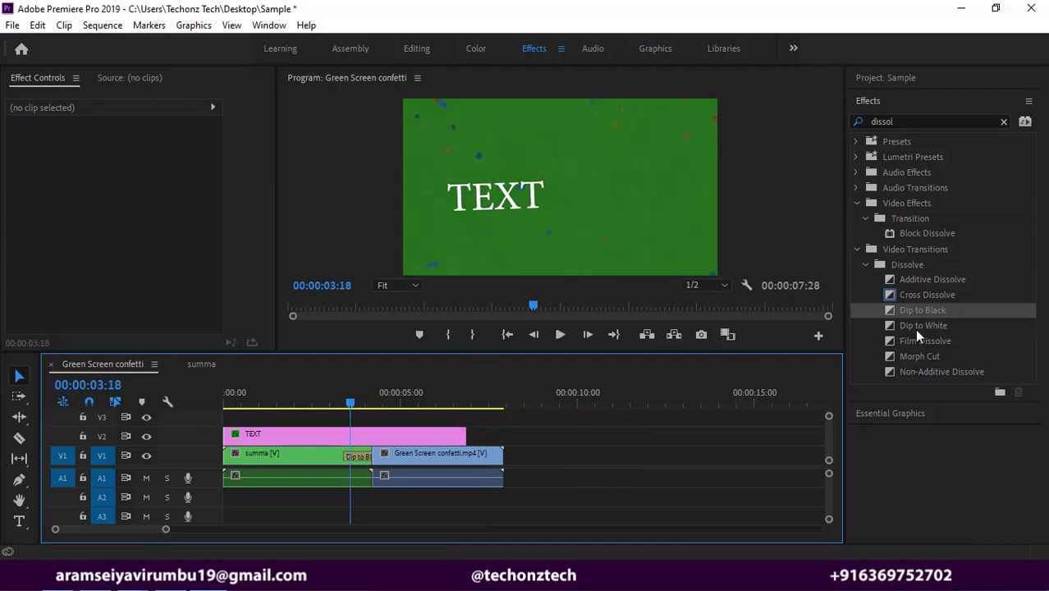
pyautogui.click(920, 233)
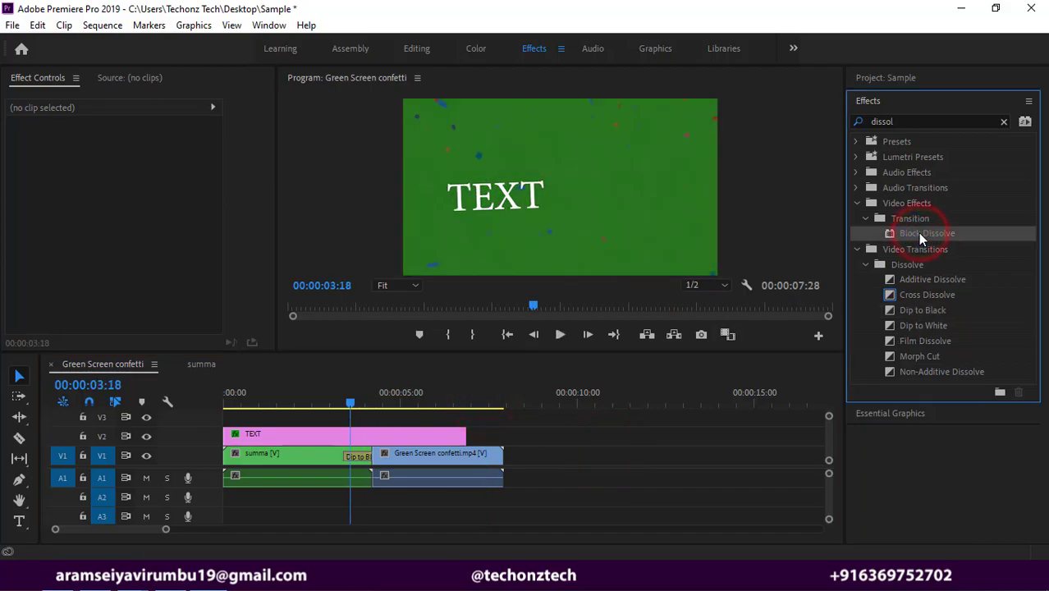
pyautogui.click(933, 295)
pyautogui.moveTo(935, 298); pyautogui.dragTo(504, 468)
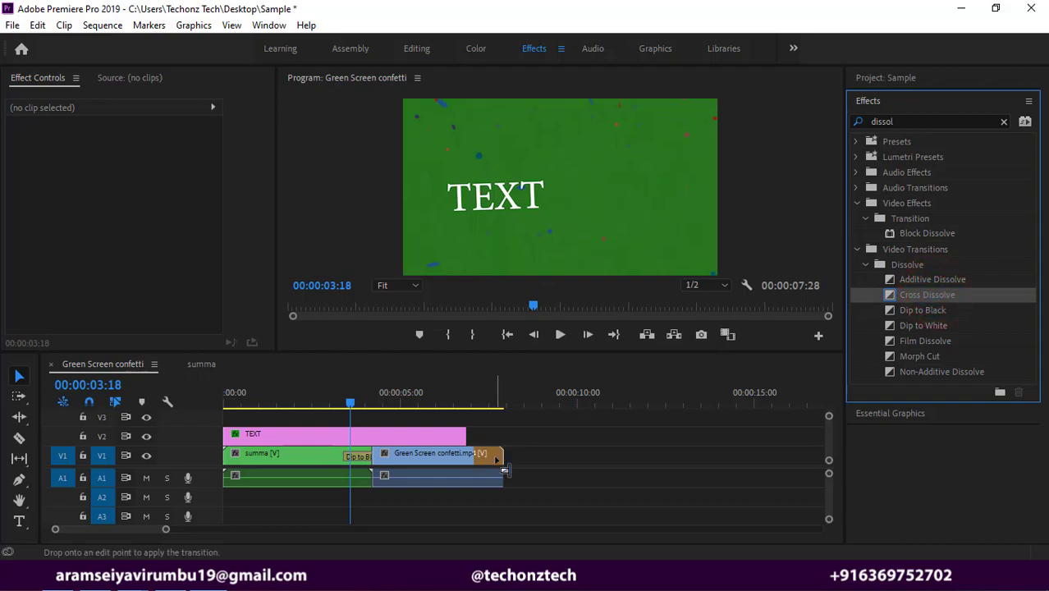
pyautogui.moveTo(506, 469); pyautogui.dragTo(504, 470)
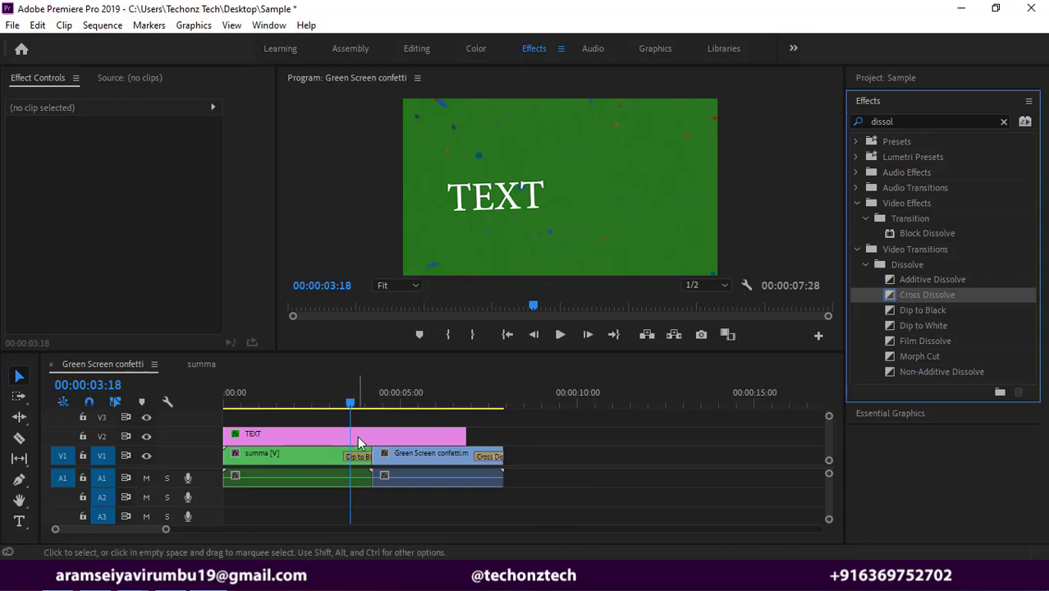
# Add a Cross Dissolve to the TEXT clip's start and preview the sequence from the beginning.
pyautogui.click(365, 438)
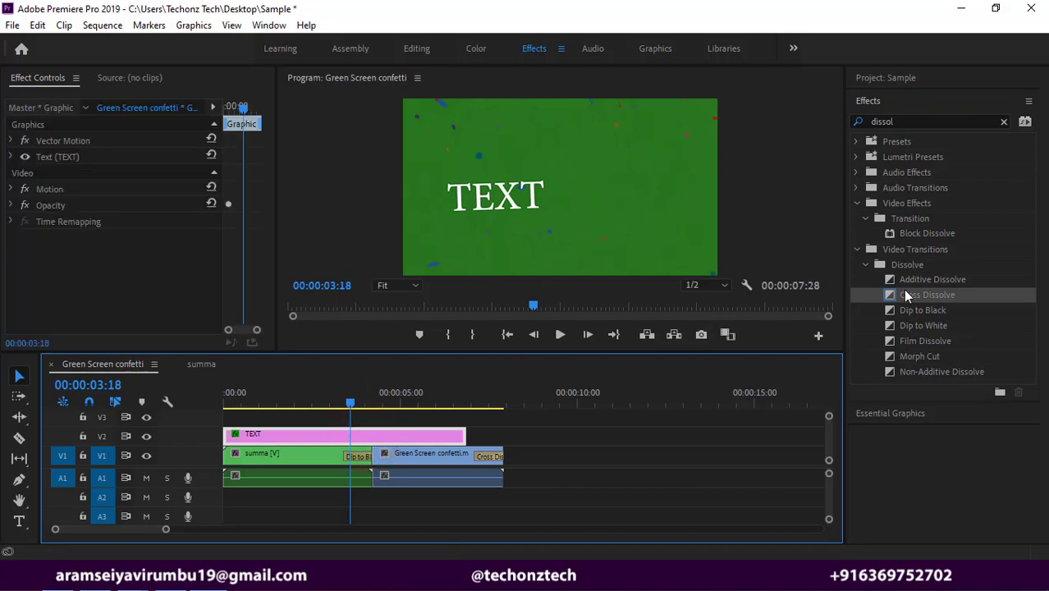
pyautogui.moveTo(906, 295); pyautogui.dragTo(236, 437)
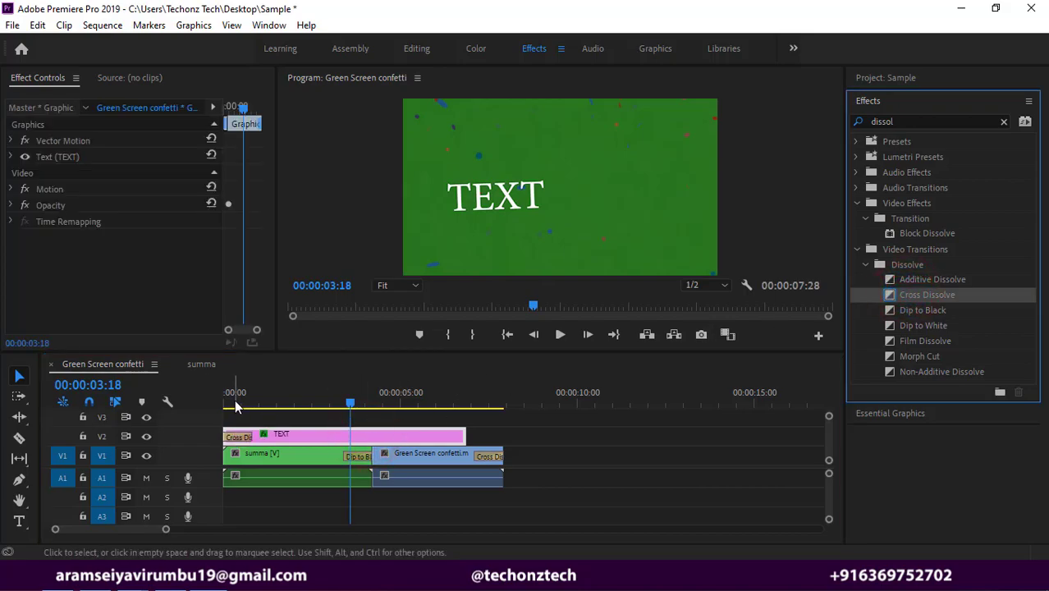
pyautogui.click(230, 402)
pyautogui.press('space')
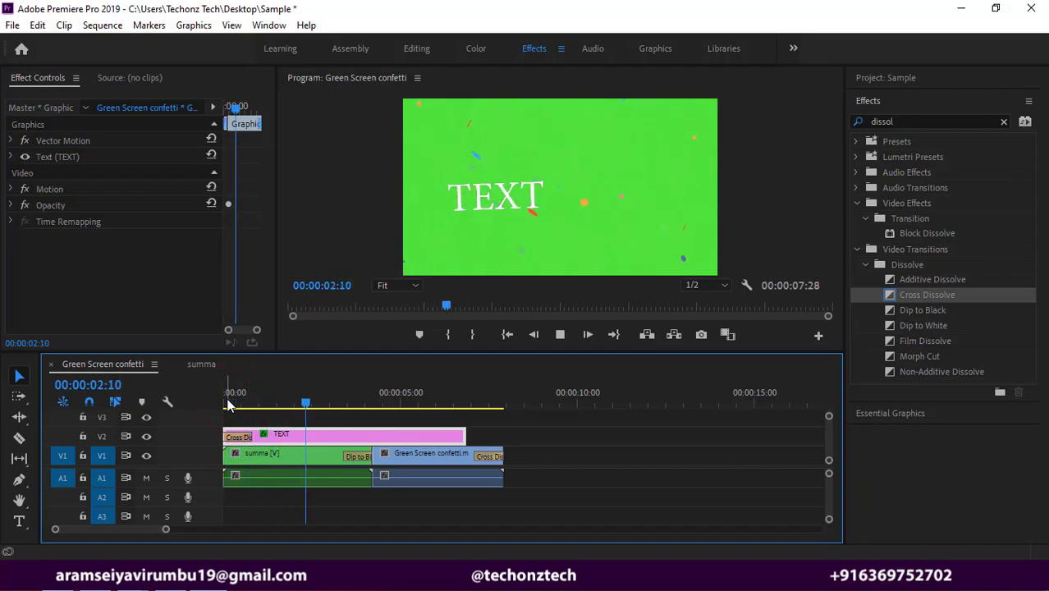
pyautogui.press('space')
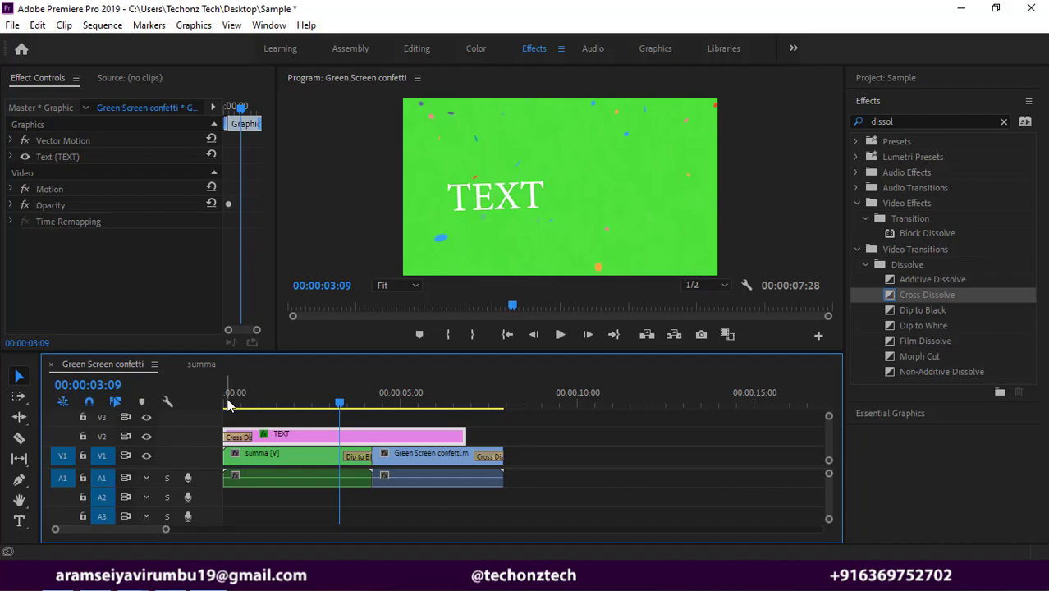
pyautogui.click(14, 26)
pyautogui.click(13, 25)
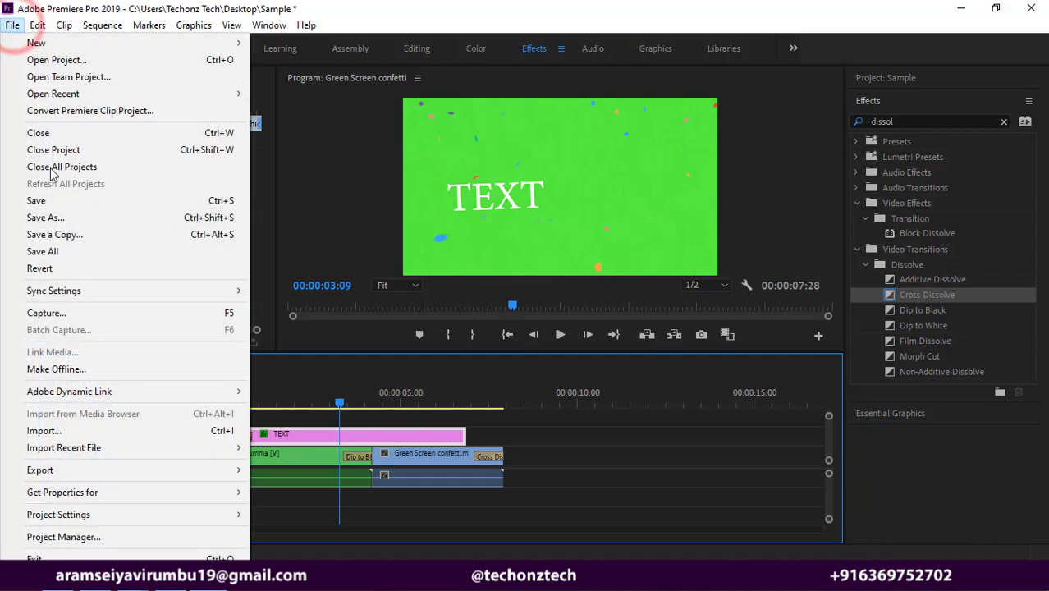
pyautogui.click(161, 479)
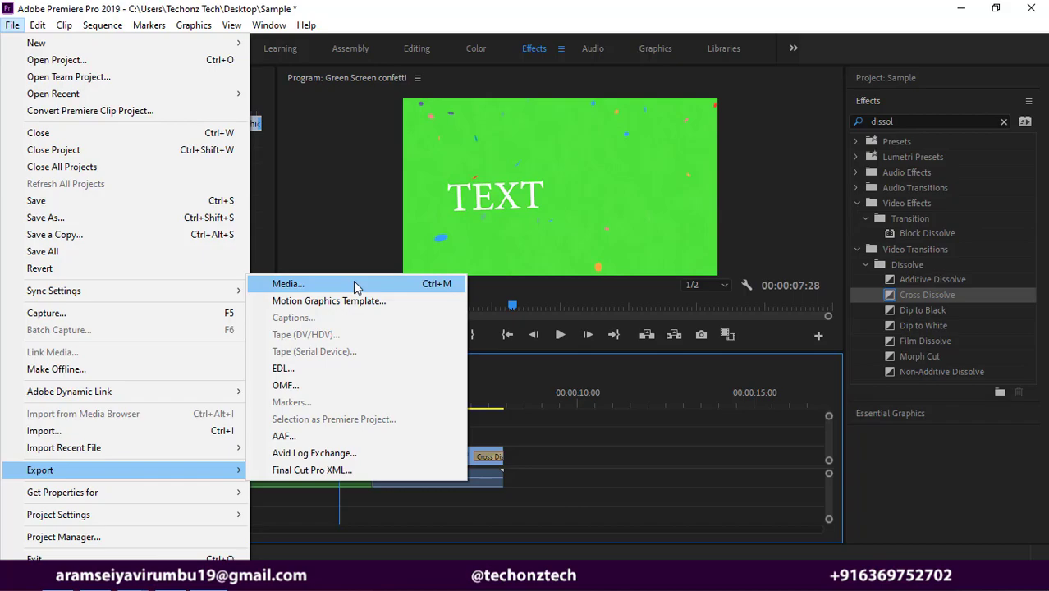
pyautogui.click(356, 286)
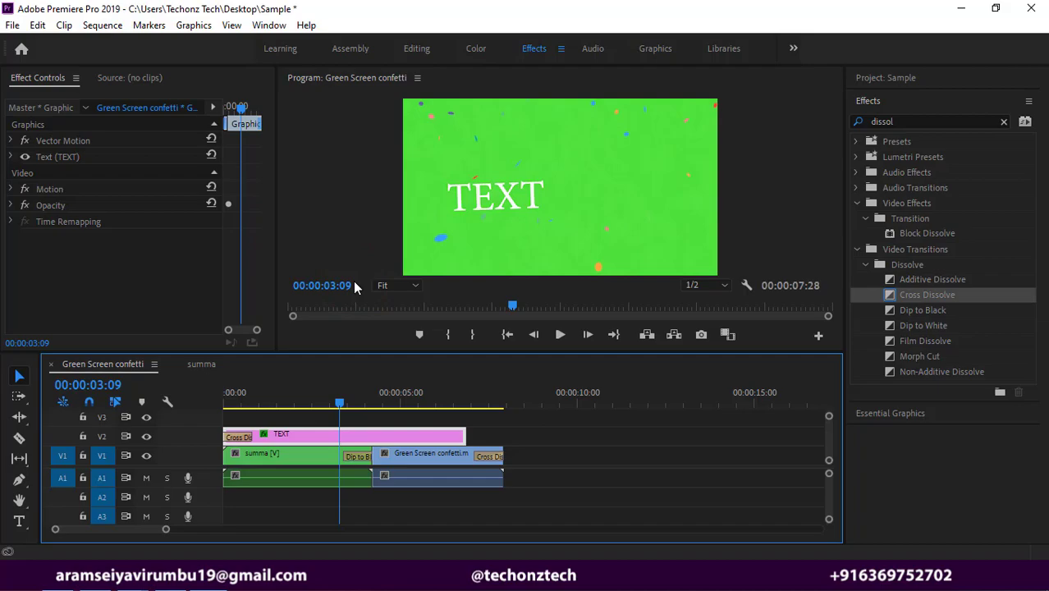
# Open Export Settings with Ctrl+M and check the Source tab before returning to Output.
pyautogui.hotkey('ctrl', 'm')
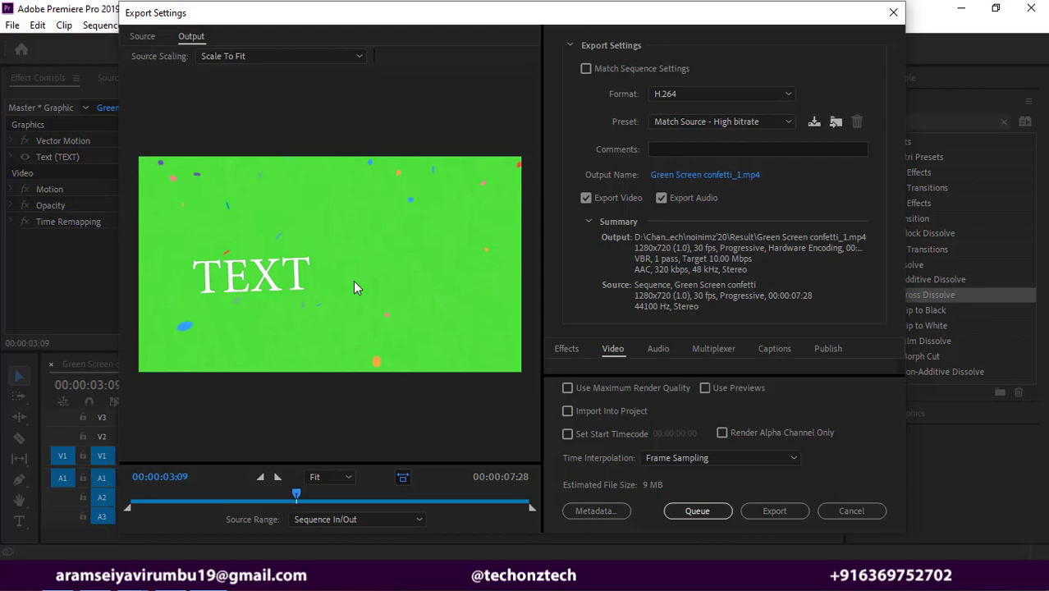
pyautogui.click(142, 36)
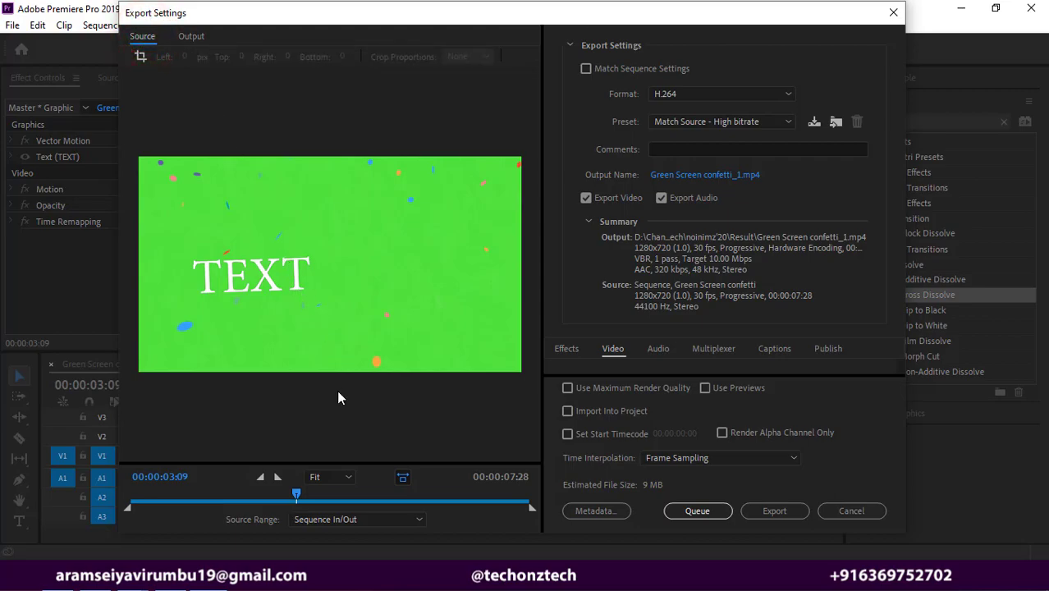
pyautogui.click(191, 36)
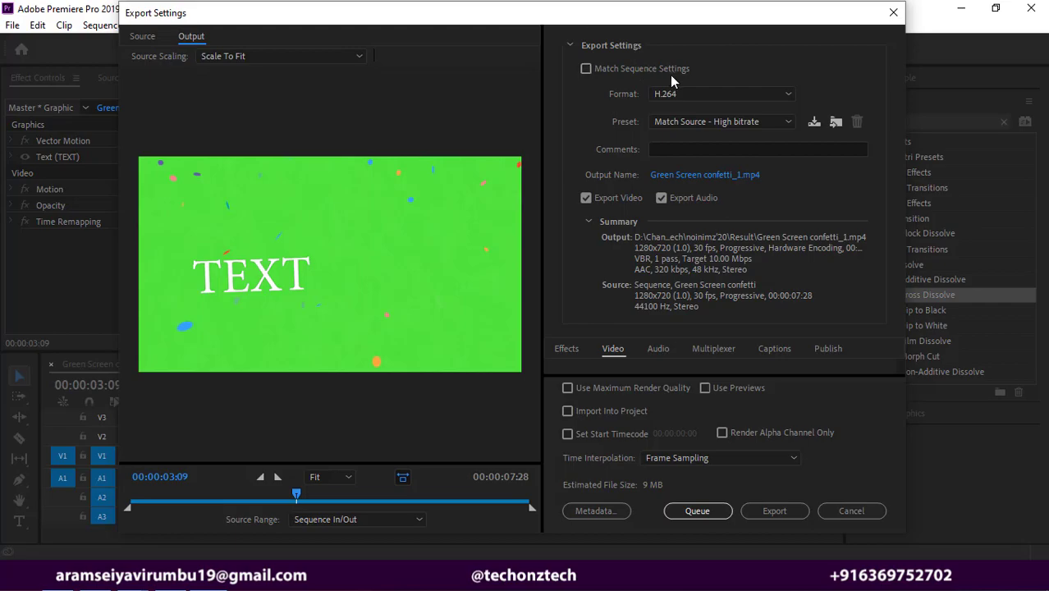
# Toggle Match Sequence Settings on and back off, keeping H.264, then show the Format list.
pyautogui.click(616, 68)
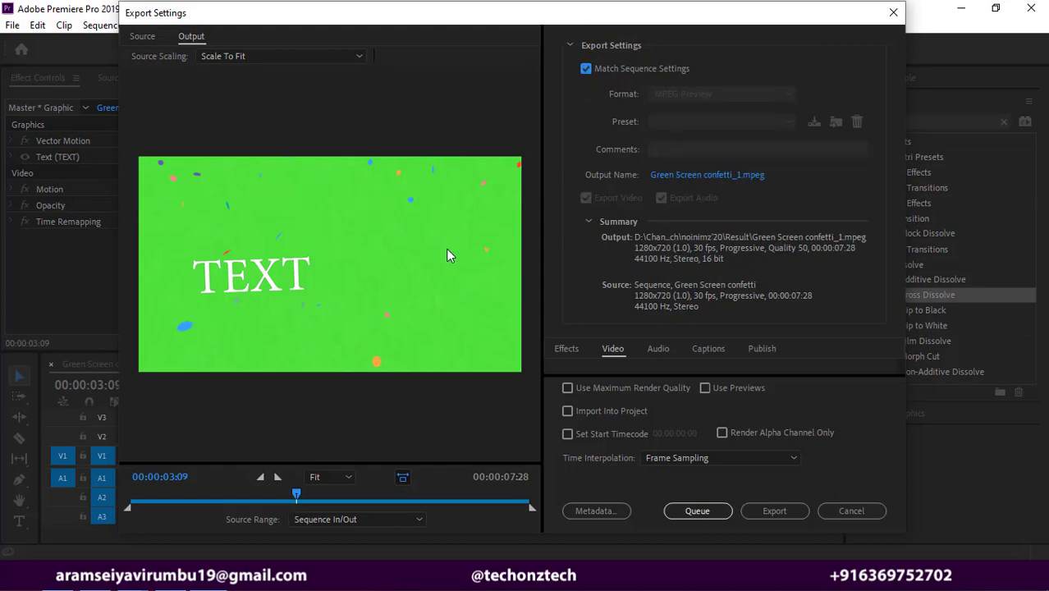
pyautogui.click(587, 70)
pyautogui.click(586, 70)
pyautogui.click(698, 99)
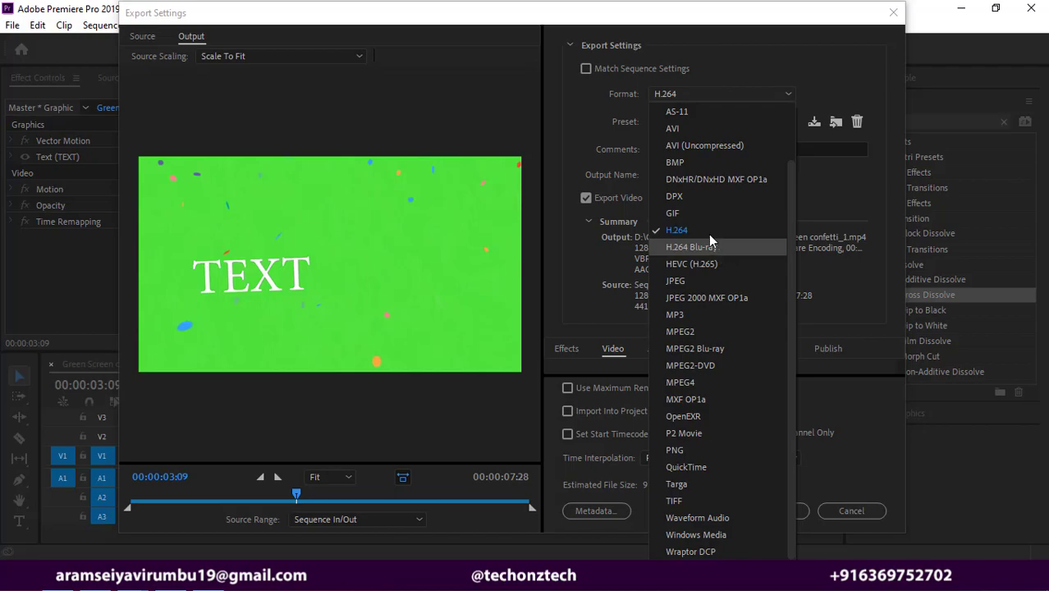
# Keep Format H.264 and try the High Quality 1080p HD and Vimeo 1080p Full HD presets.
pyautogui.click(708, 232)
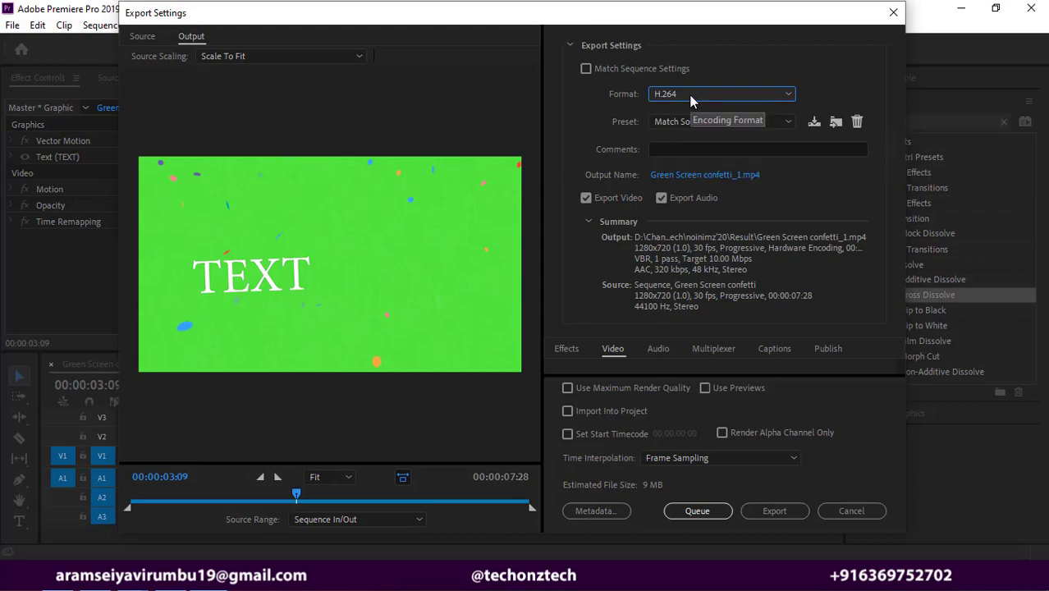
pyautogui.click(701, 121)
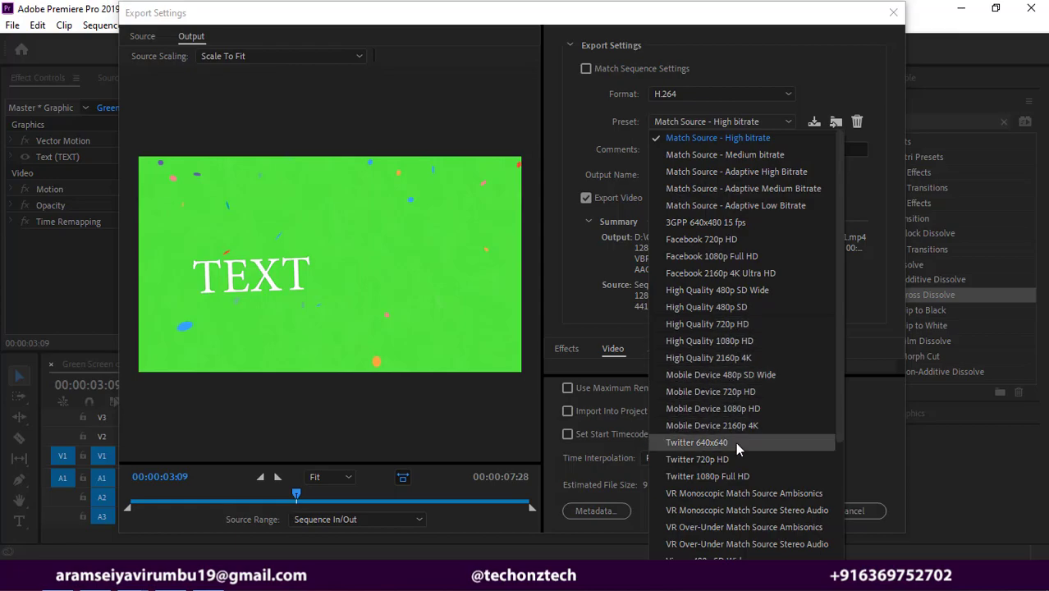
pyautogui.scroll(-3, 735, 442)
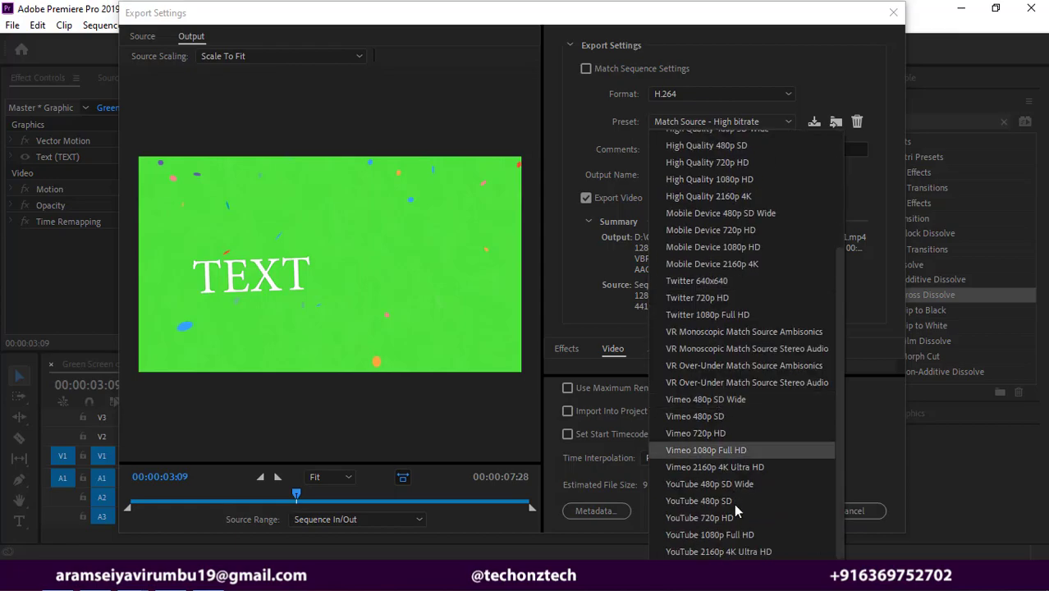
pyautogui.scroll(3, 741, 352)
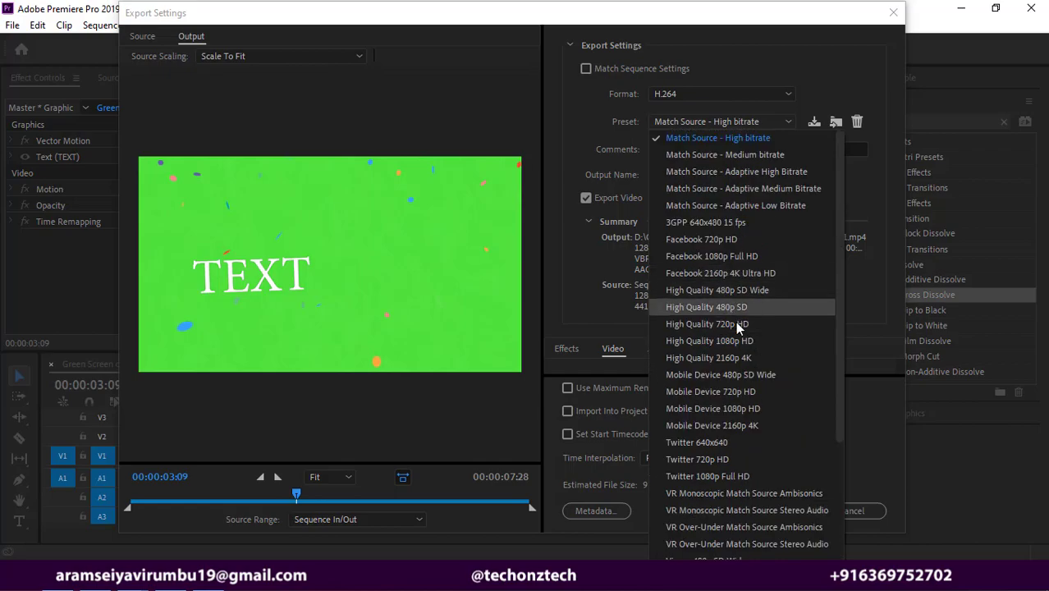
pyautogui.click(739, 334)
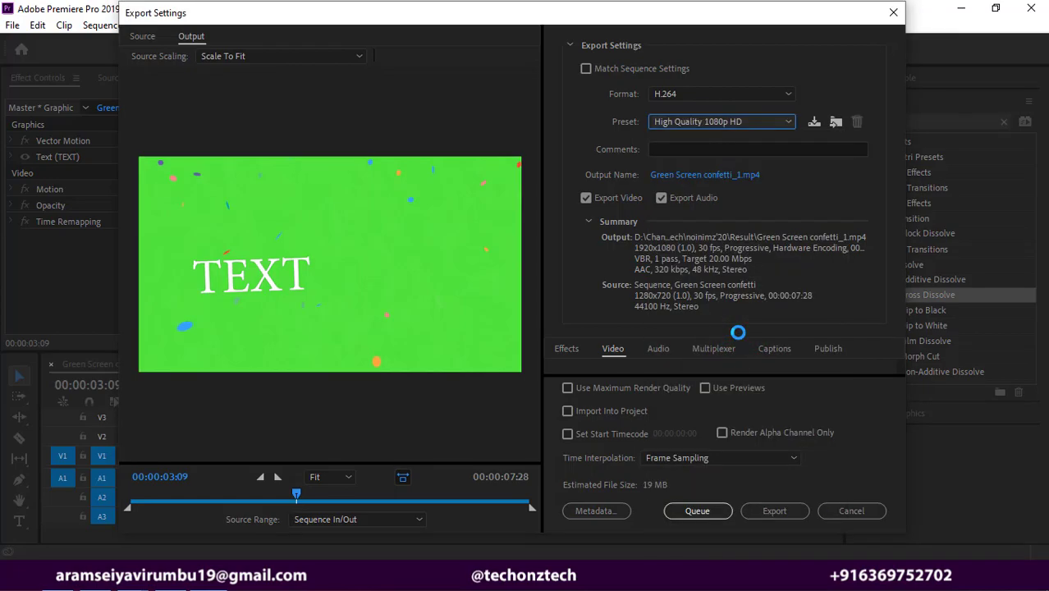
pyautogui.click(714, 121)
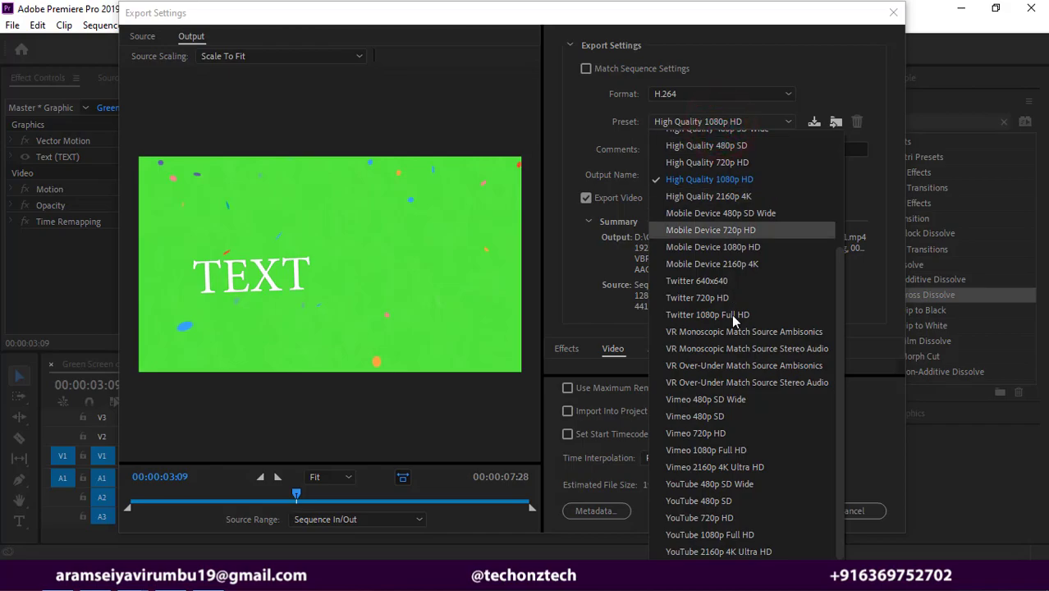
pyautogui.click(744, 456)
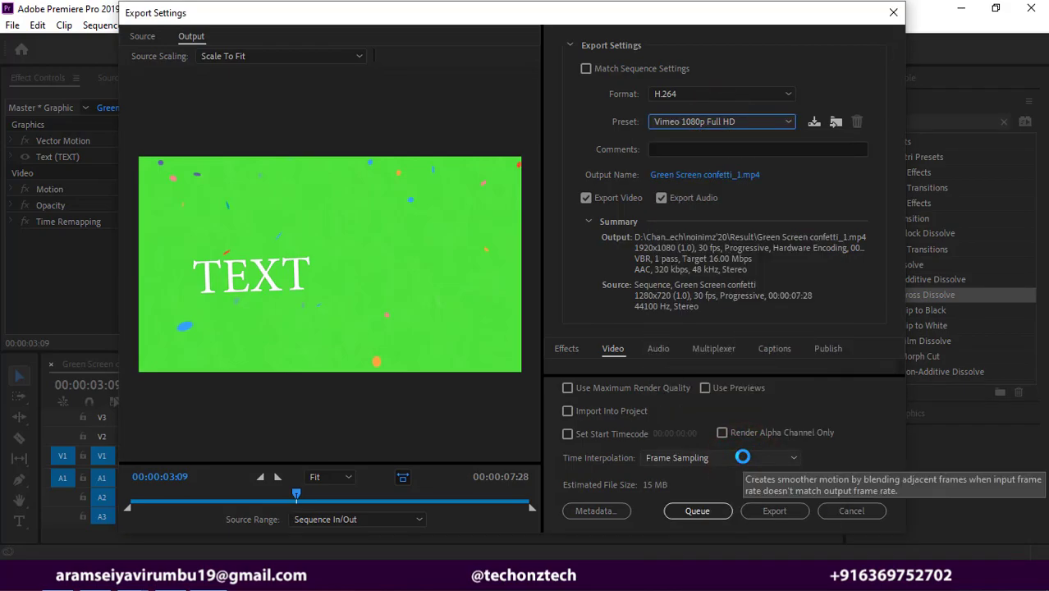
# Try High Quality 480p SD Wide, then settle on Match Source - High bitrate (1280x720, 10 Mbps).
pyautogui.click(720, 121)
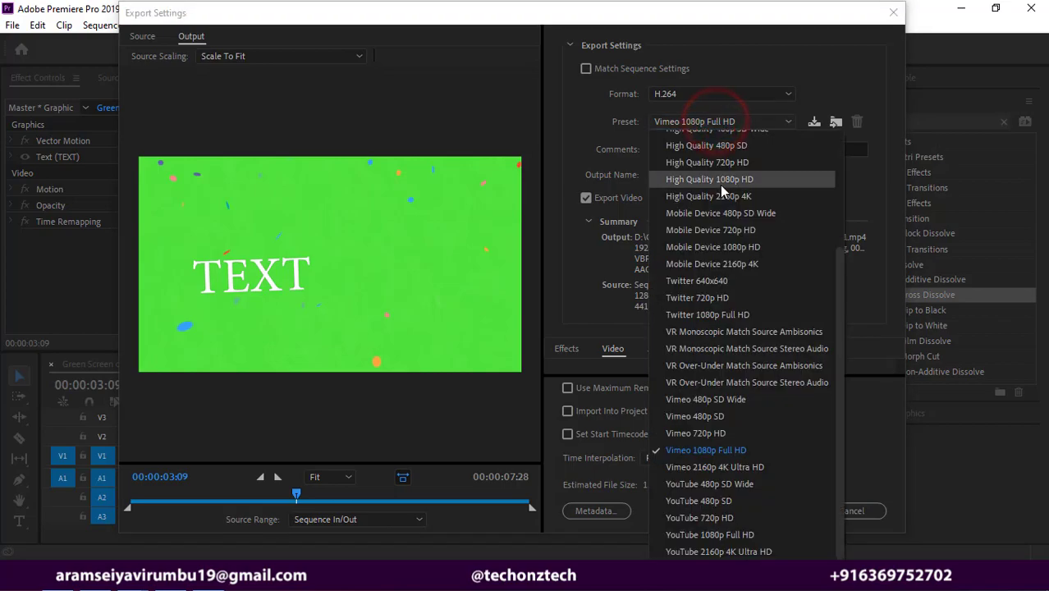
pyautogui.scroll(3, 720, 185)
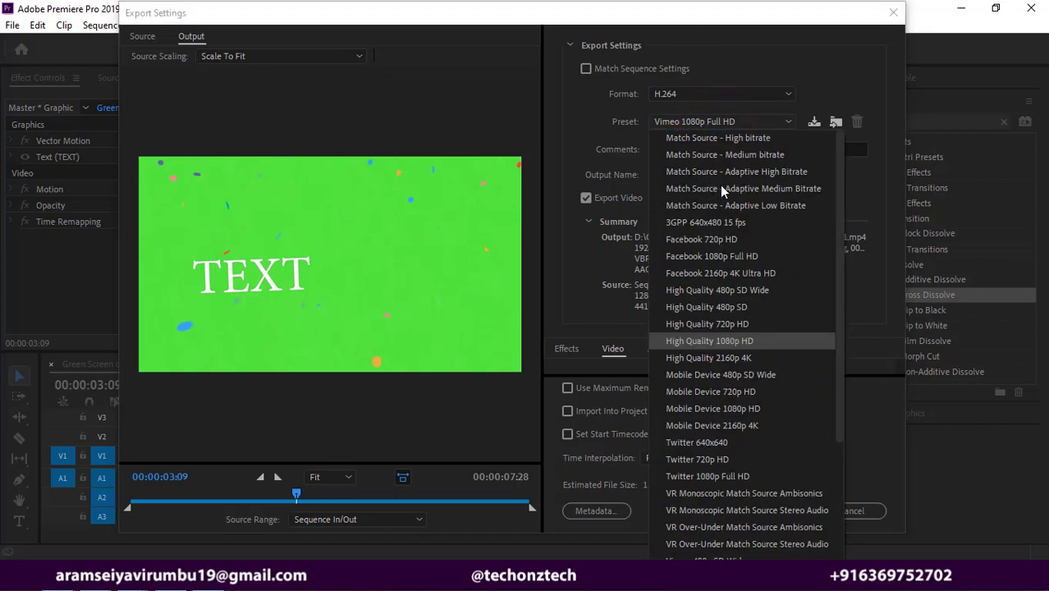
pyautogui.click(741, 291)
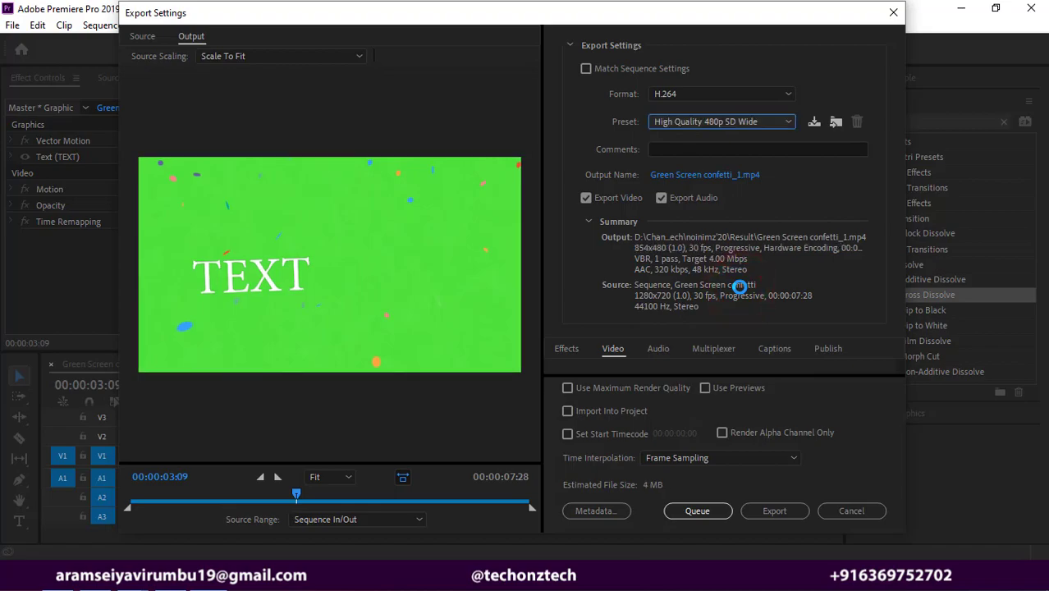
pyautogui.click(724, 121)
pyautogui.scroll(3, 727, 178)
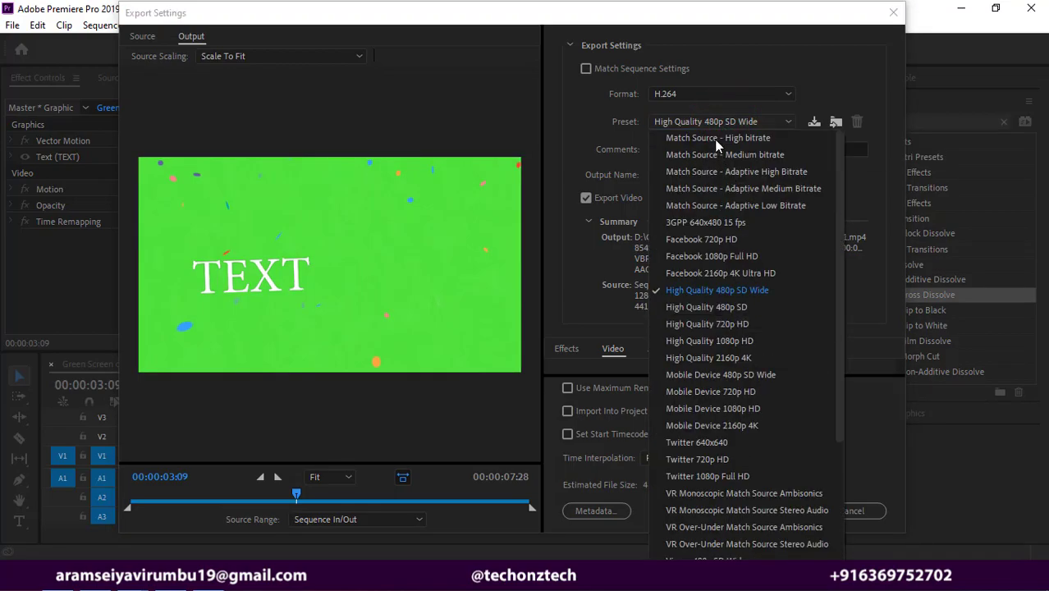
pyautogui.click(713, 142)
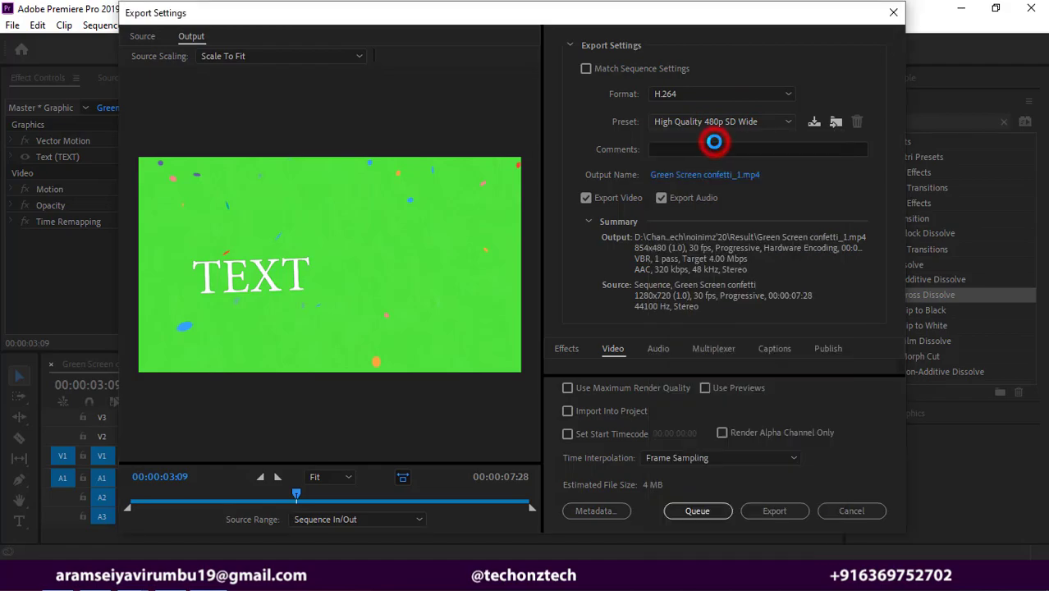
pyautogui.click(711, 92)
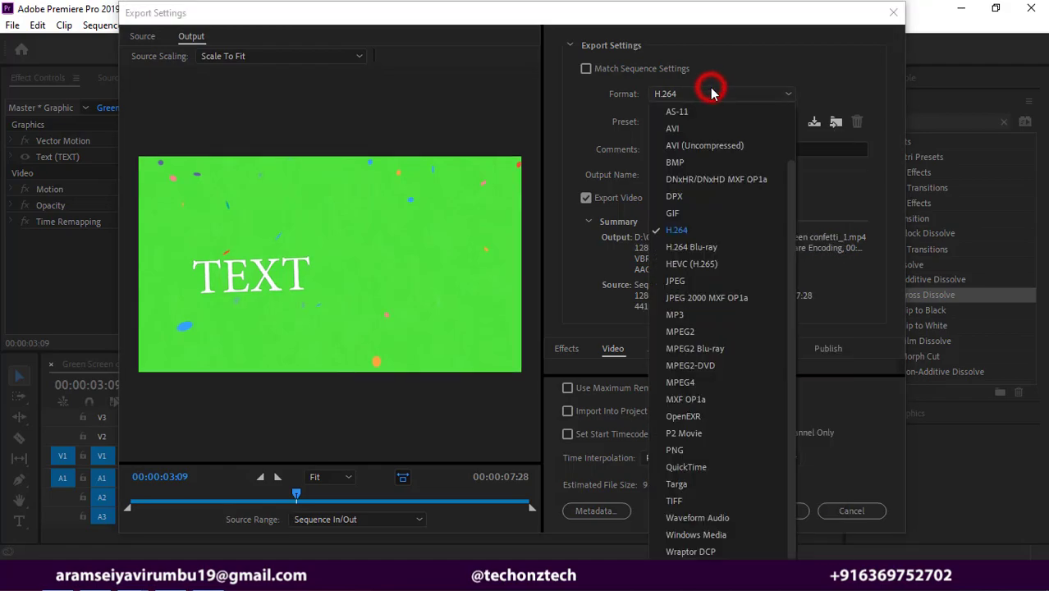
pyautogui.click(710, 129)
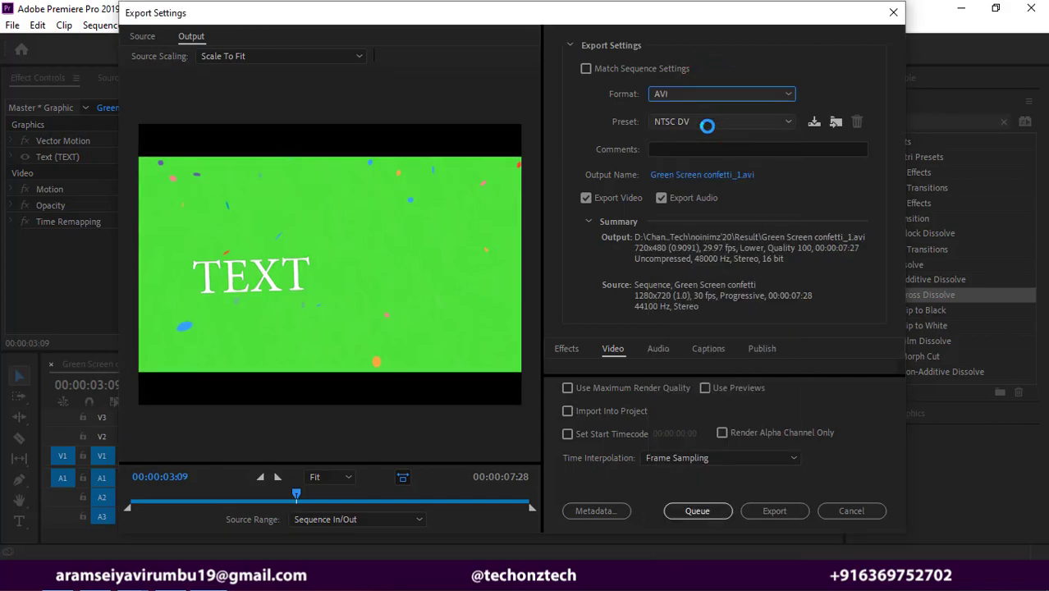
pyautogui.click(717, 127)
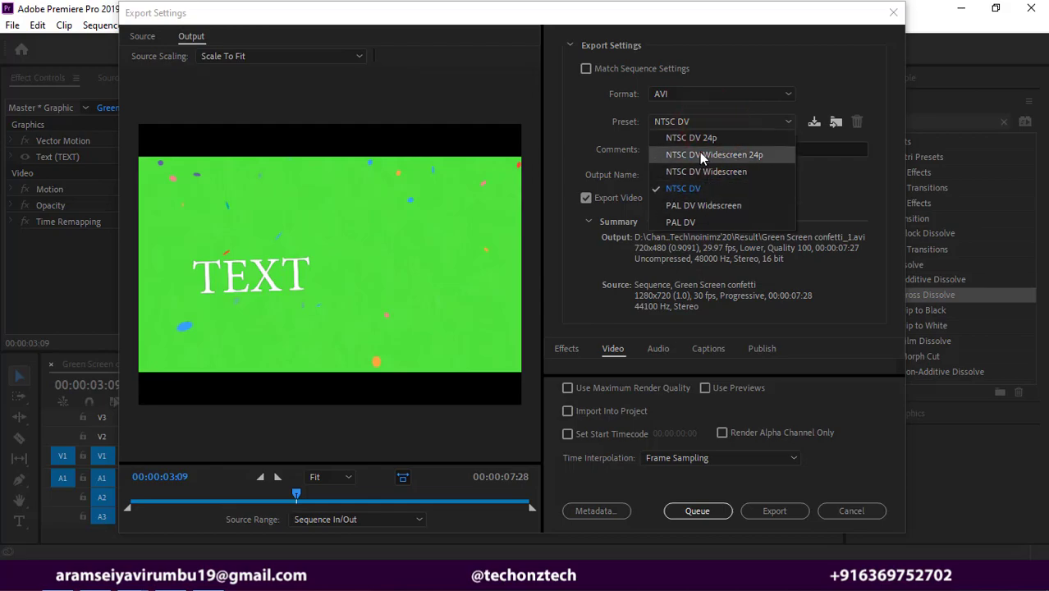
pyautogui.click(691, 120)
pyautogui.click(688, 95)
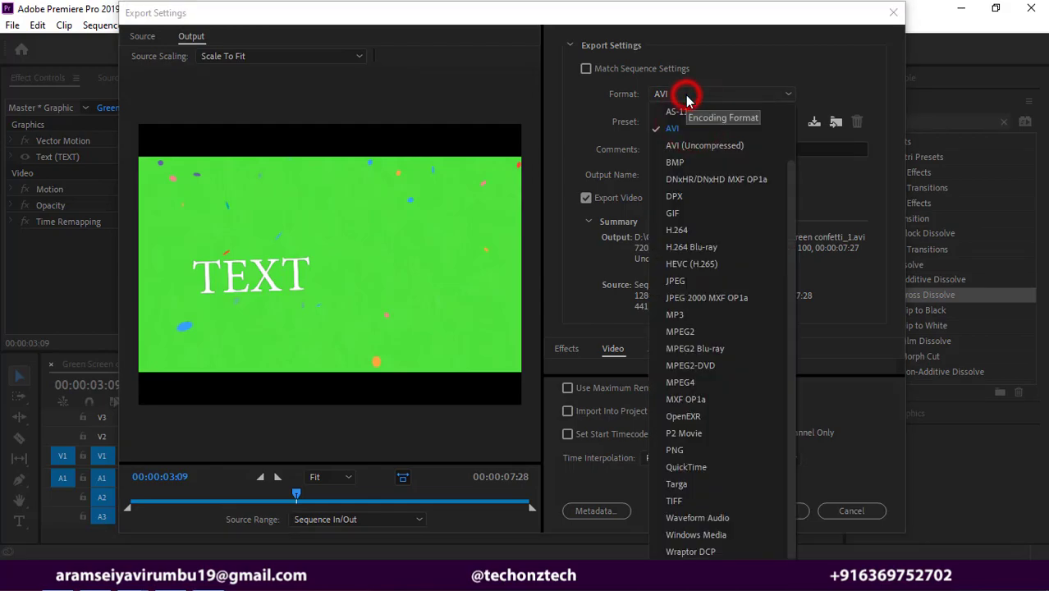
pyautogui.click(700, 142)
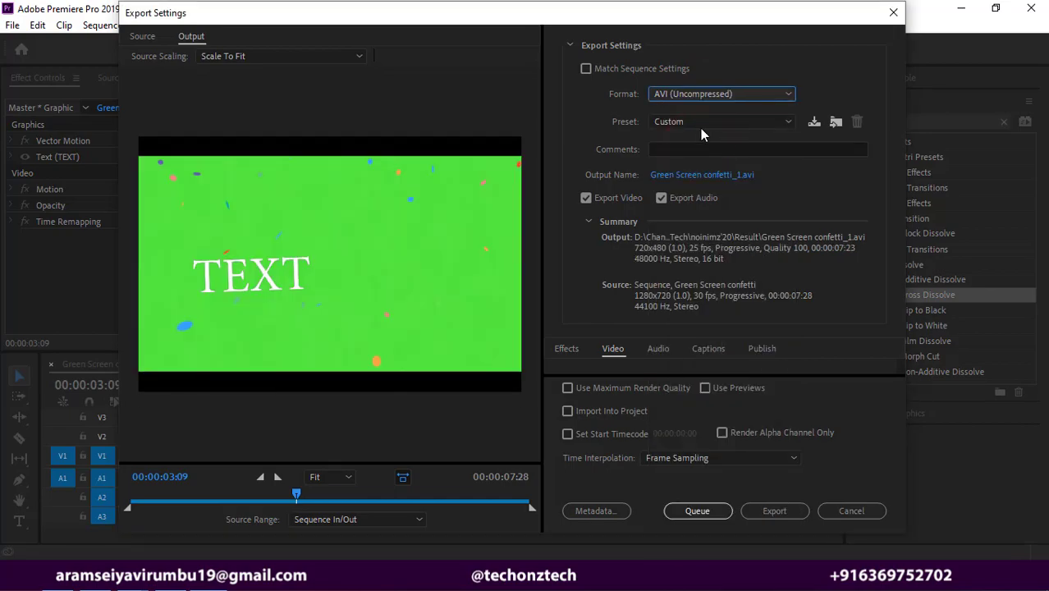
pyautogui.click(698, 124)
pyautogui.click(698, 137)
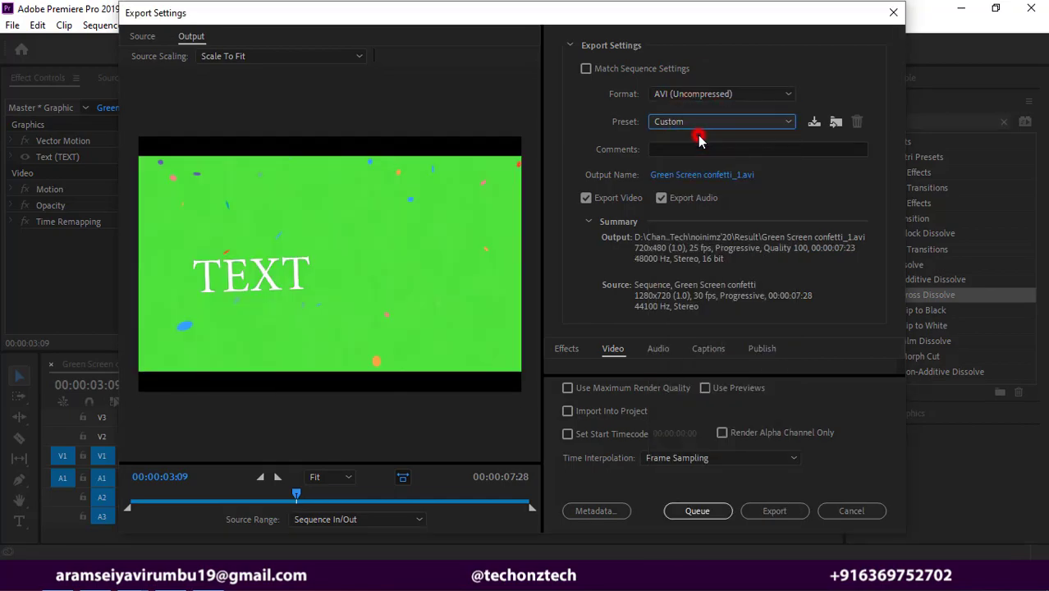
pyautogui.click(680, 95)
pyautogui.click(684, 214)
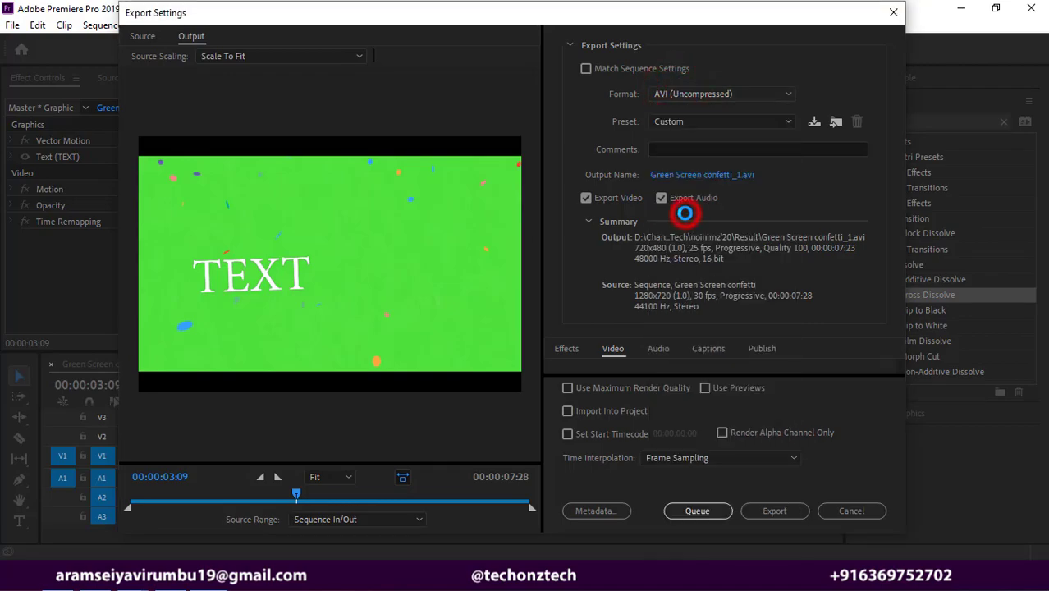
pyautogui.click(688, 123)
pyautogui.click(688, 124)
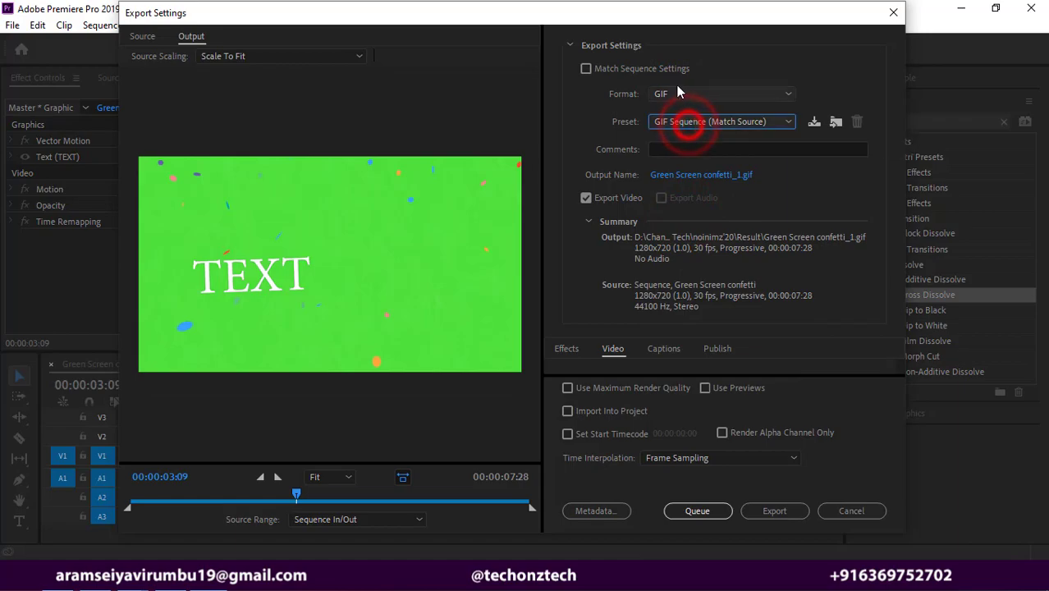
pyautogui.click(679, 94)
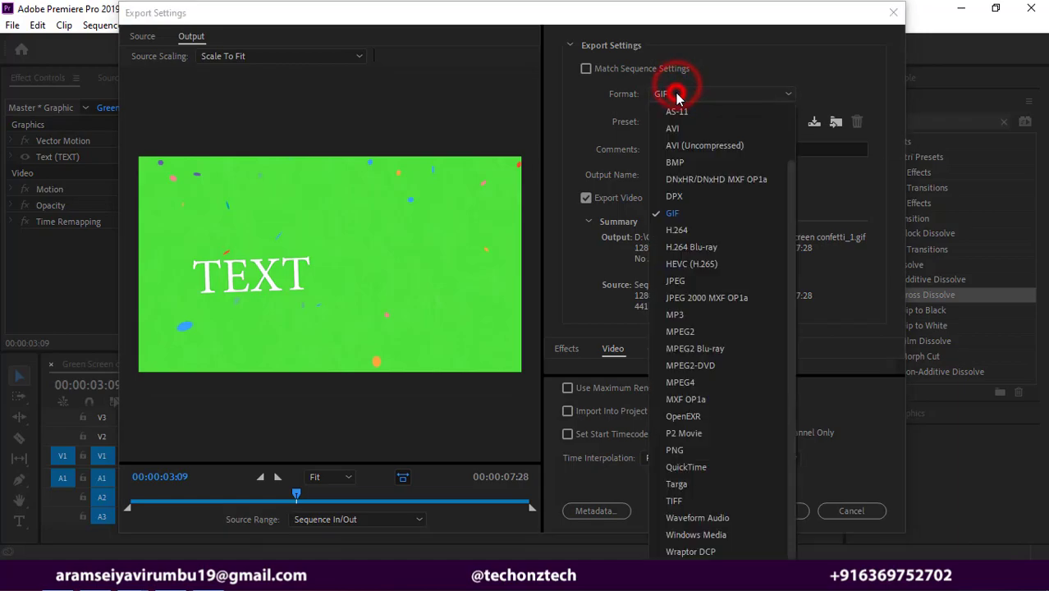
pyautogui.click(692, 233)
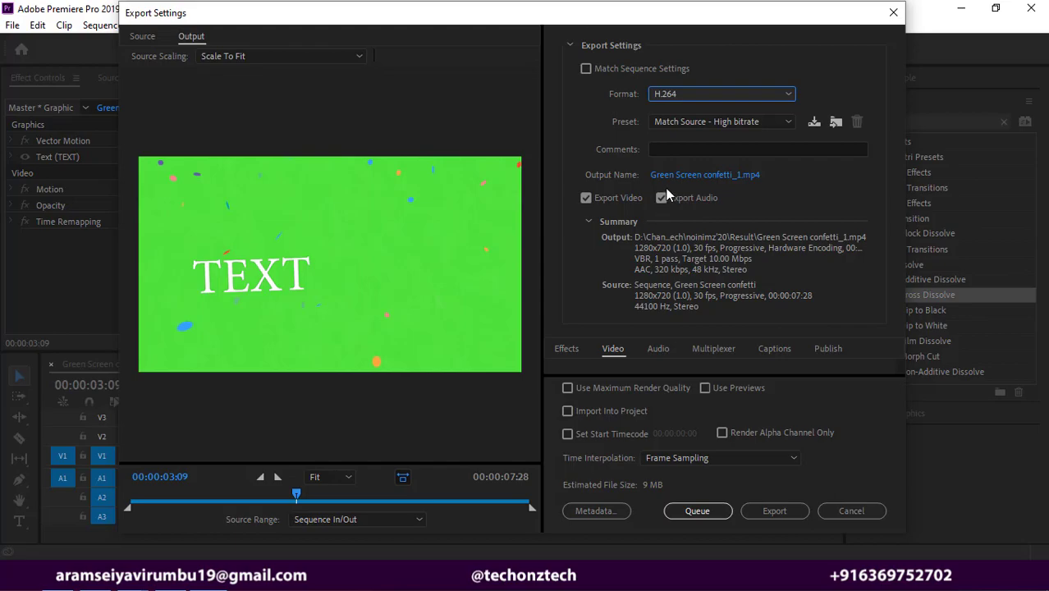
# Rename the export output file to 'sample video' in the Save As dialog.
pyautogui.click(695, 175)
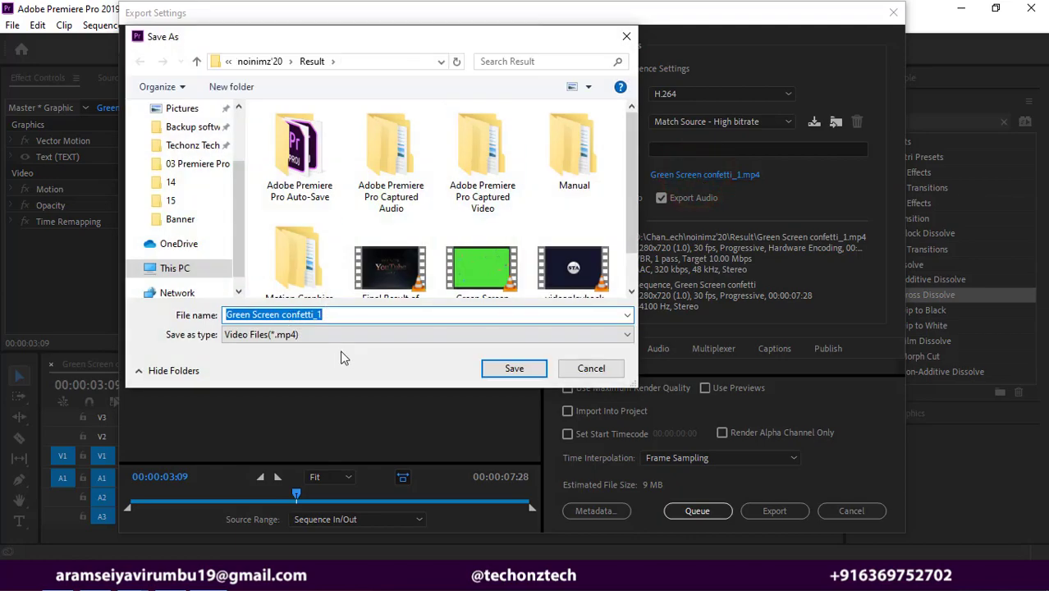
pyautogui.press('BackSpace')
pyautogui.write('samp')
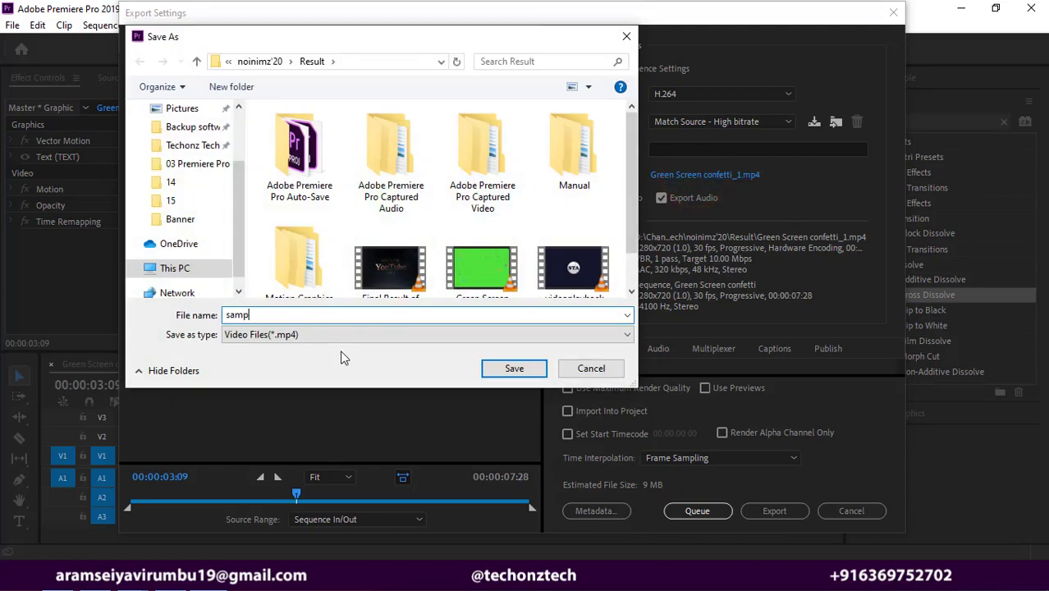
pyautogui.write('le video')
pyautogui.click(505, 369)
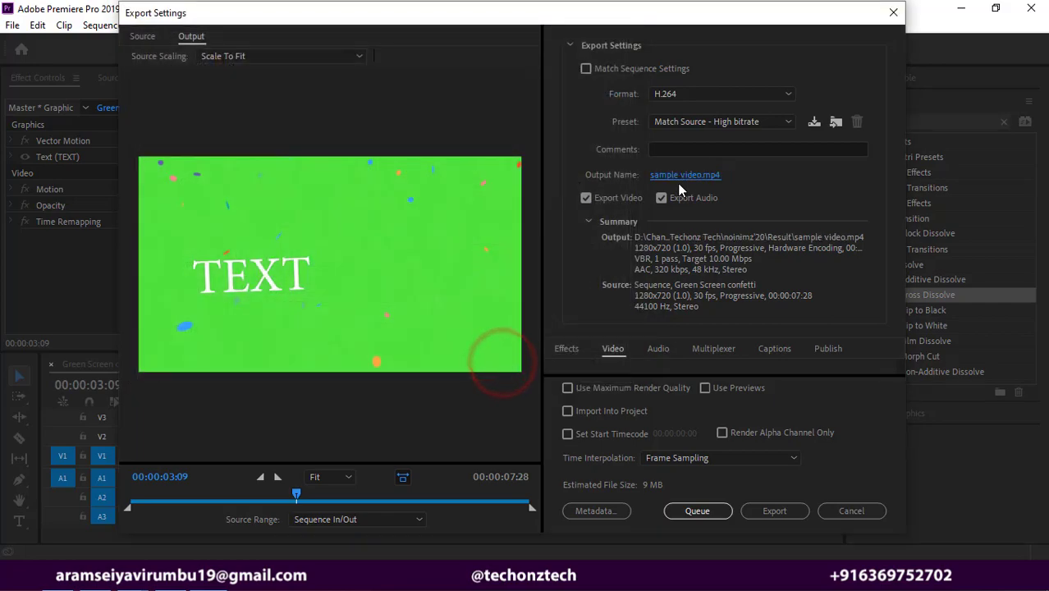
# Recheck the save location and confirm sample video.mp4 in the Result folder.
pyautogui.click(683, 177)
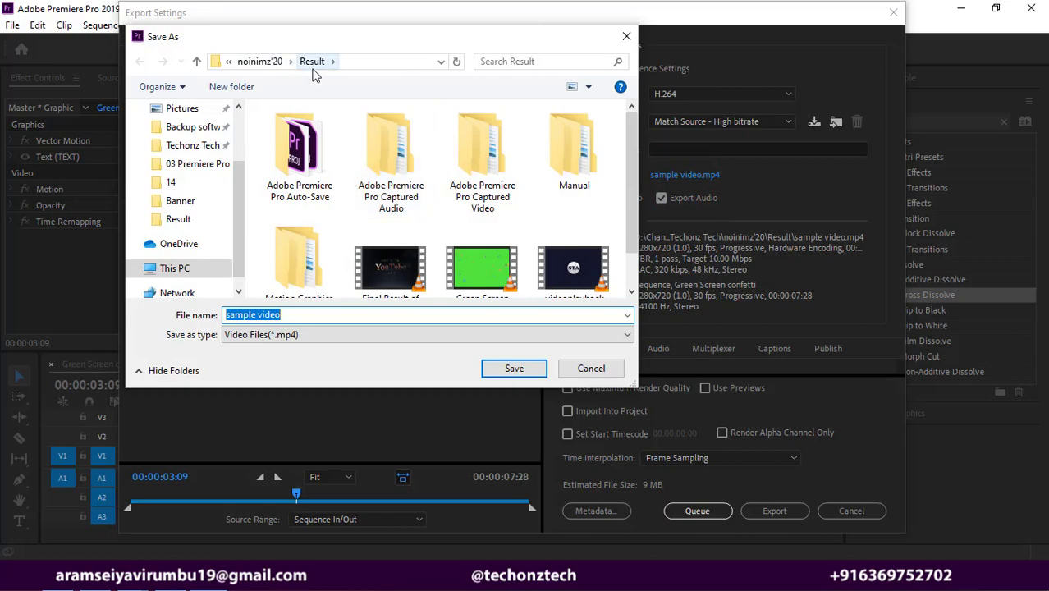
pyautogui.click(509, 371)
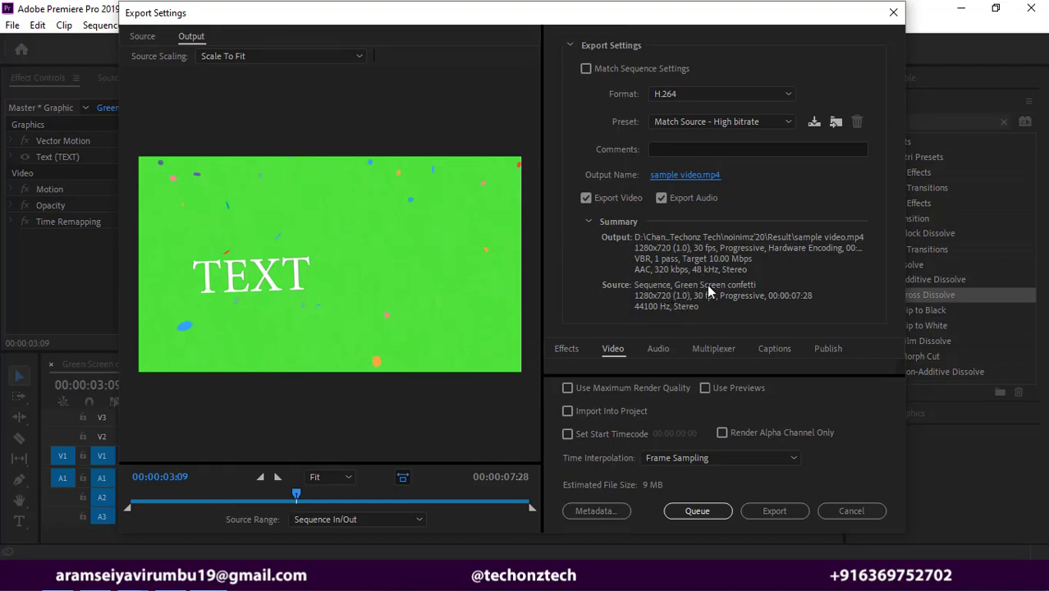
pyautogui.click(632, 249)
pyautogui.click(636, 288)
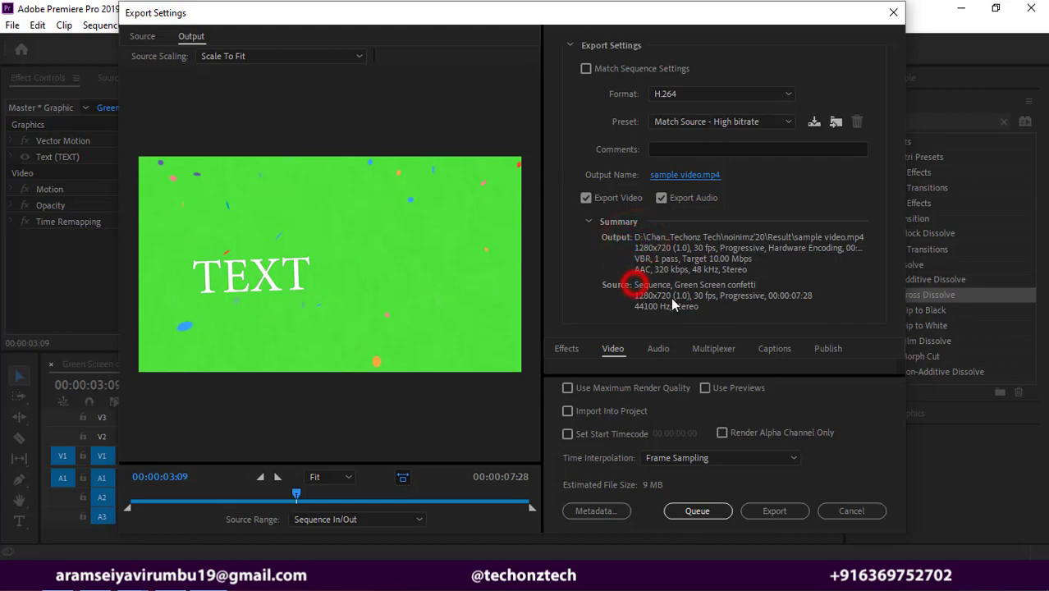
pyautogui.click(632, 237)
# Check the Effects settings, enlarge the Export Settings window and review the Video settings.
pyautogui.click(565, 348)
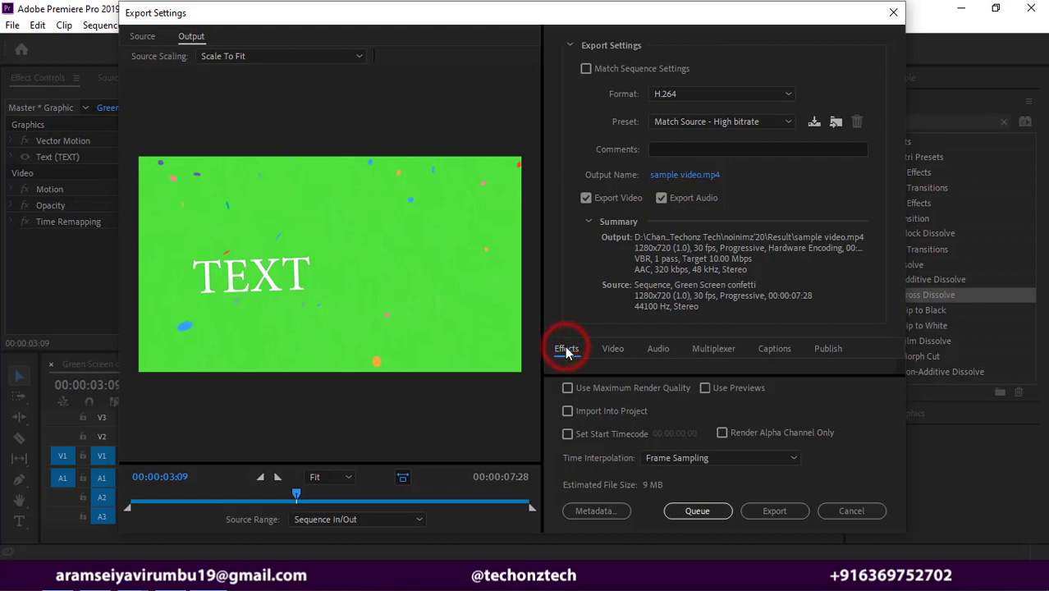
pyautogui.click(612, 350)
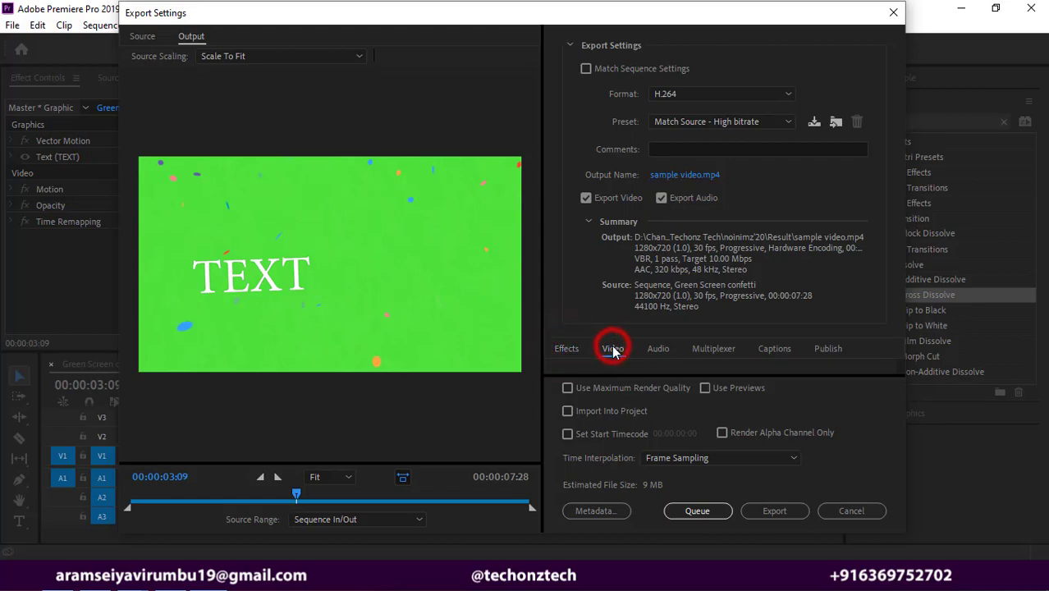
pyautogui.click(900, 534)
pyautogui.moveTo(908, 557); pyautogui.dragTo(957, 560)
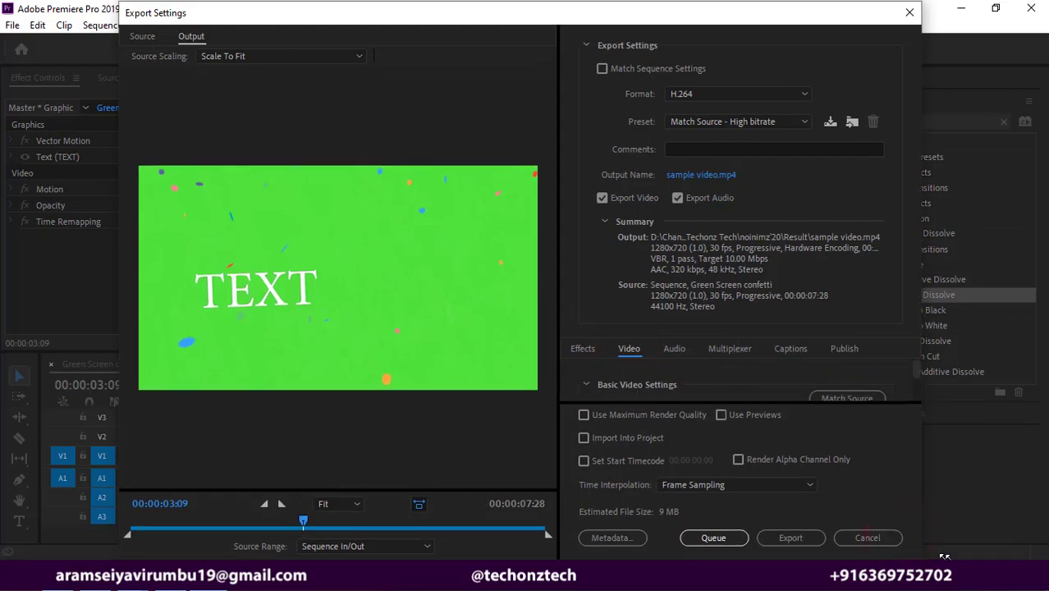
pyautogui.scroll(-1, 906, 380)
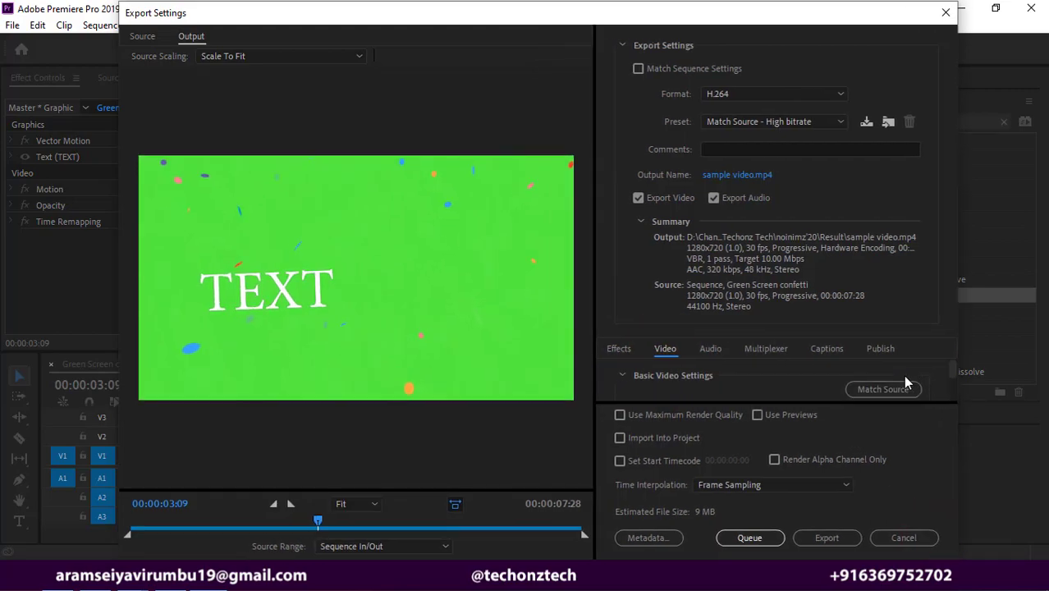
pyautogui.scroll(-1, 906, 380)
pyautogui.scroll(-1, 906, 381)
pyautogui.scroll(-1, 907, 383)
pyautogui.scroll(-1, 906, 383)
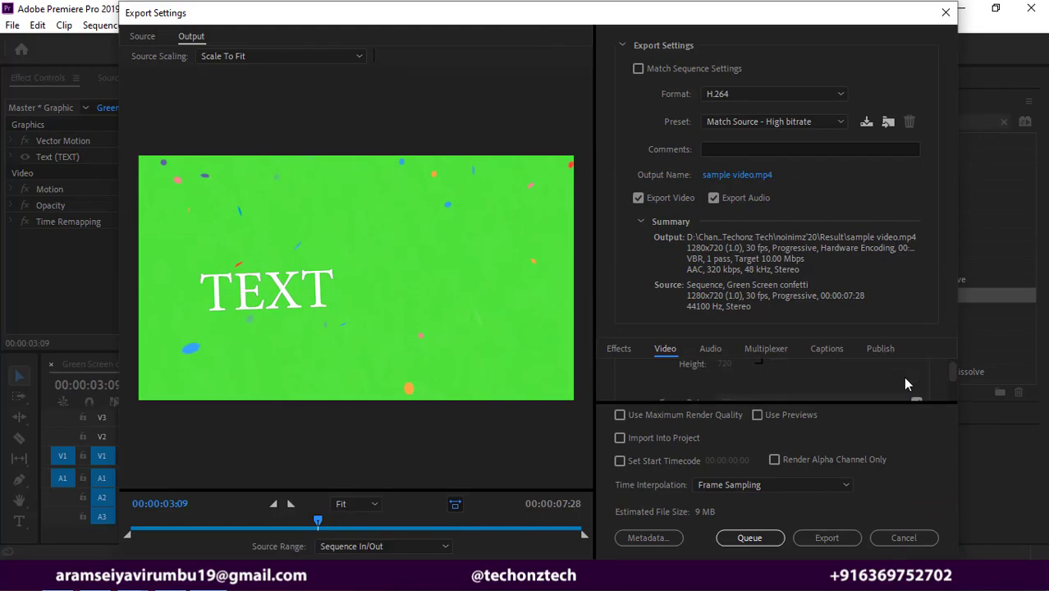
pyautogui.scroll(-1, 906, 383)
# Review the Audio settings: AAC format and codec, 48000 Hz sample rate, High quality.
pyautogui.click(699, 348)
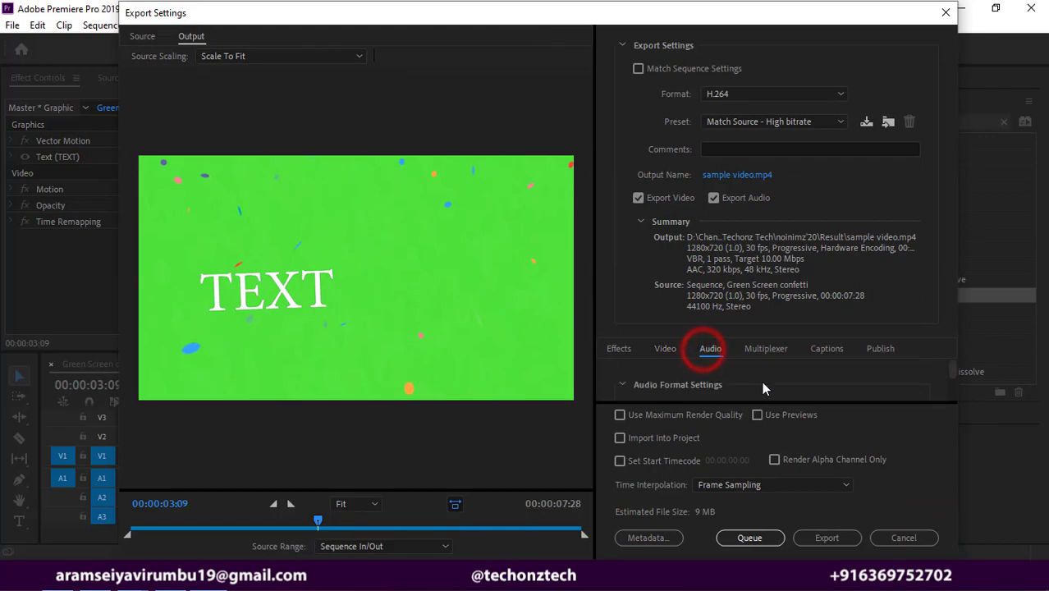
pyautogui.scroll(-1, 762, 381)
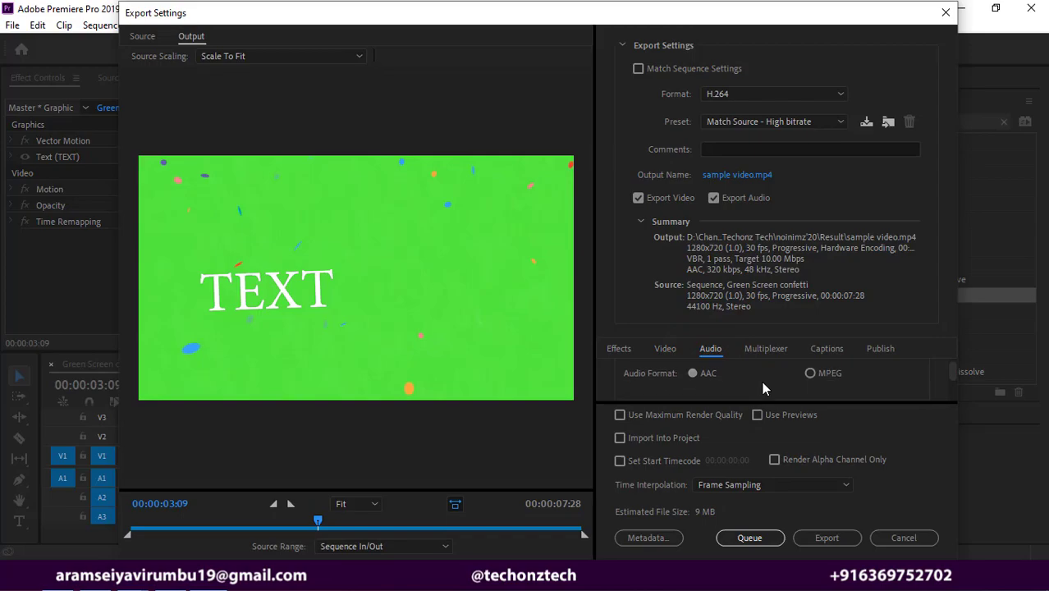
pyautogui.scroll(-2, 808, 379)
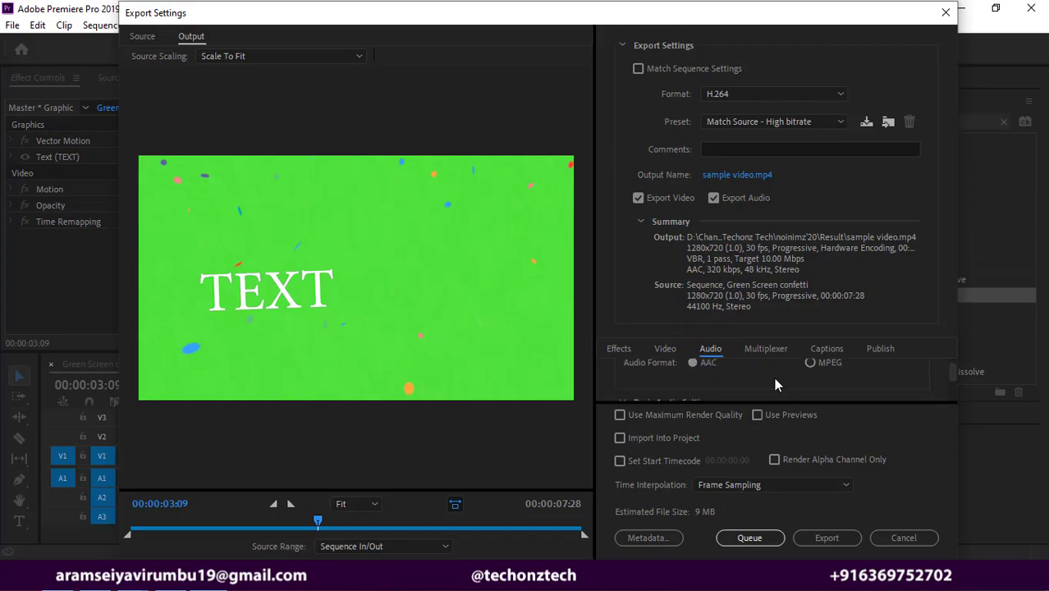
pyautogui.scroll(-2, 775, 385)
pyautogui.scroll(-1, 775, 385)
pyautogui.scroll(-1, 775, 385)
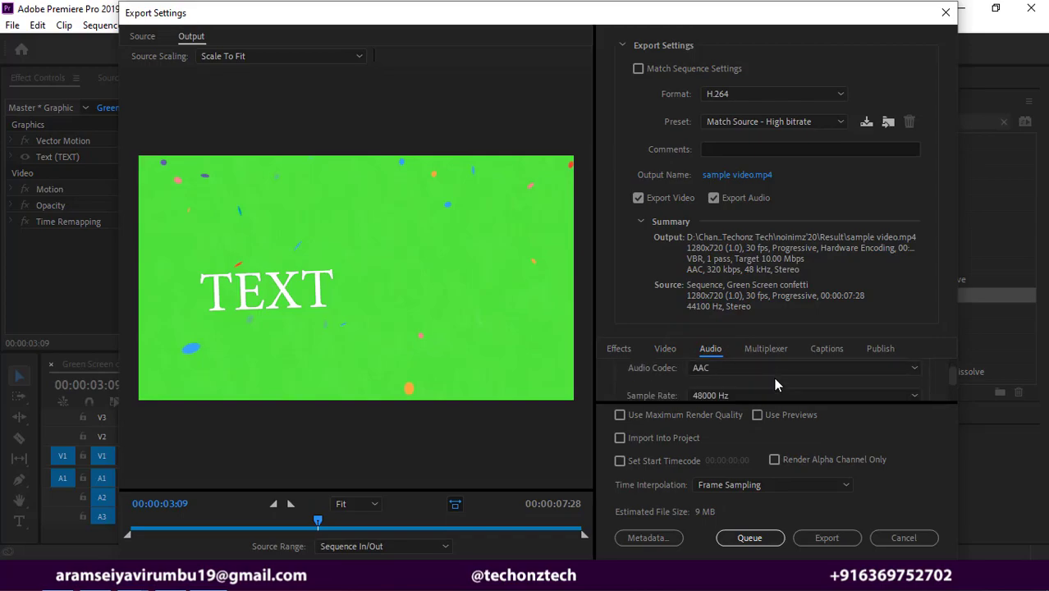
pyautogui.scroll(-1, 776, 385)
pyautogui.scroll(-1, 776, 385)
pyautogui.scroll(-1, 776, 385)
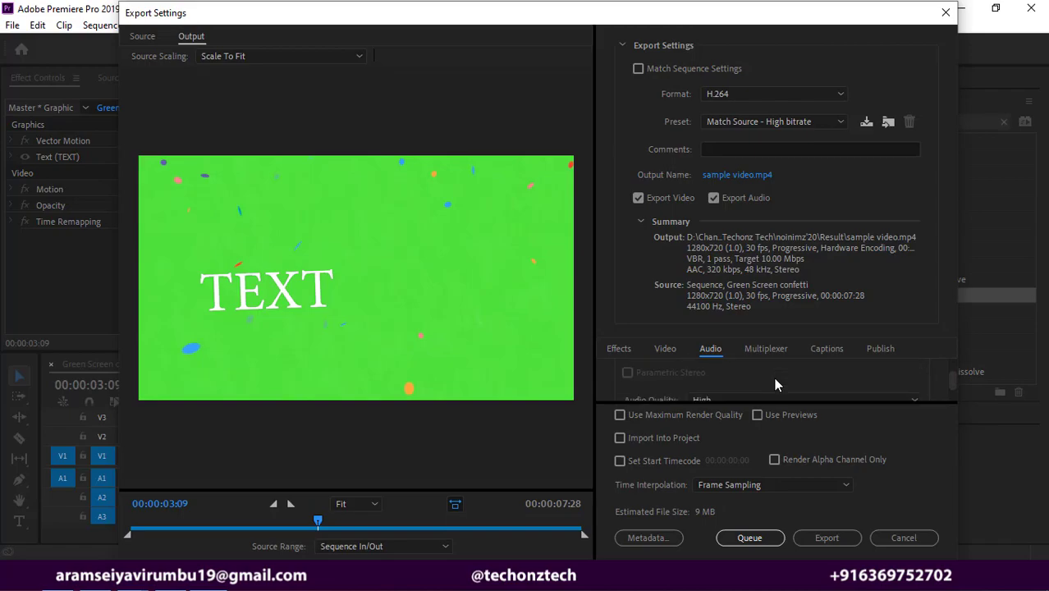
pyautogui.scroll(-1, 776, 385)
pyautogui.scroll(5, 772, 385)
pyautogui.scroll(3, 772, 385)
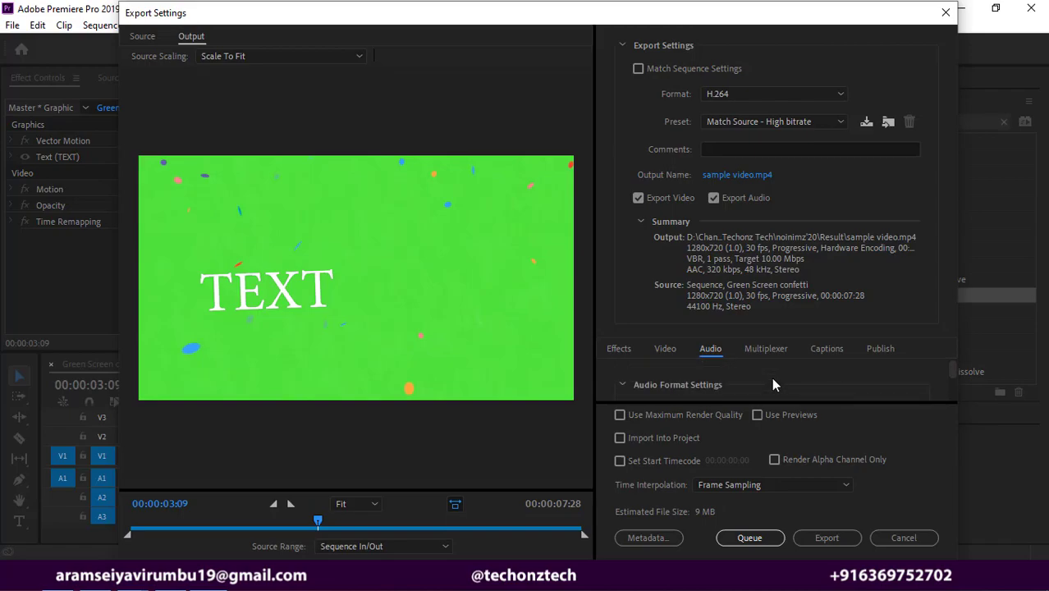
pyautogui.click(763, 349)
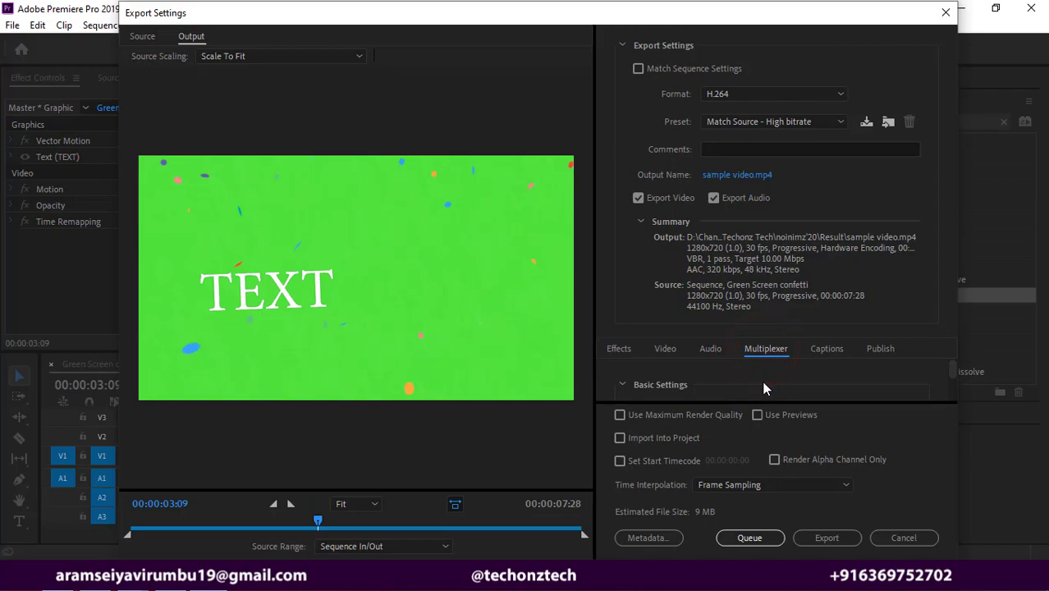
pyautogui.scroll(-1, 763, 388)
pyautogui.scroll(-1, 763, 388)
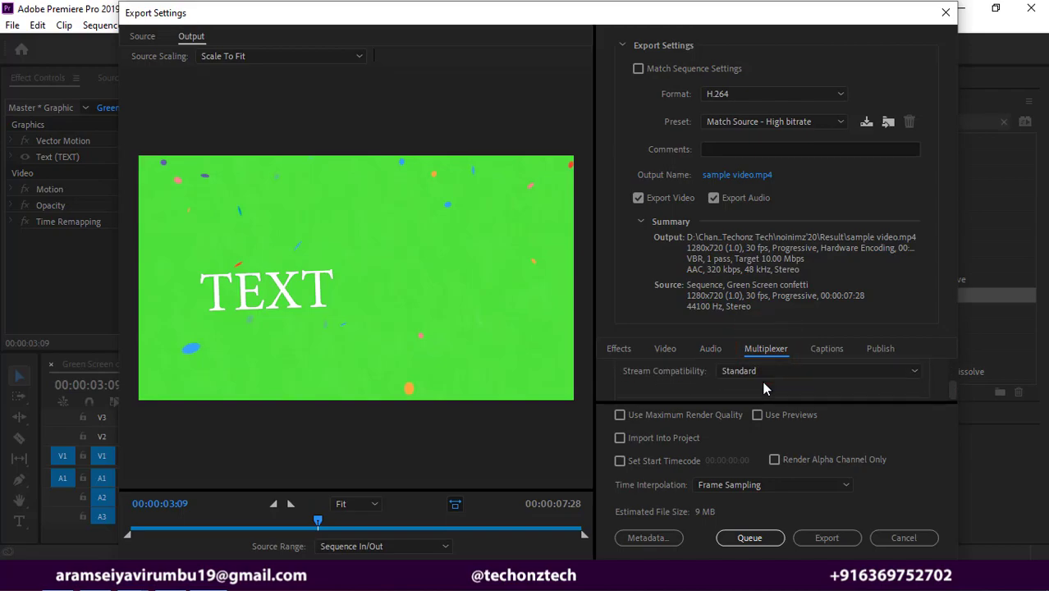
pyautogui.click(823, 349)
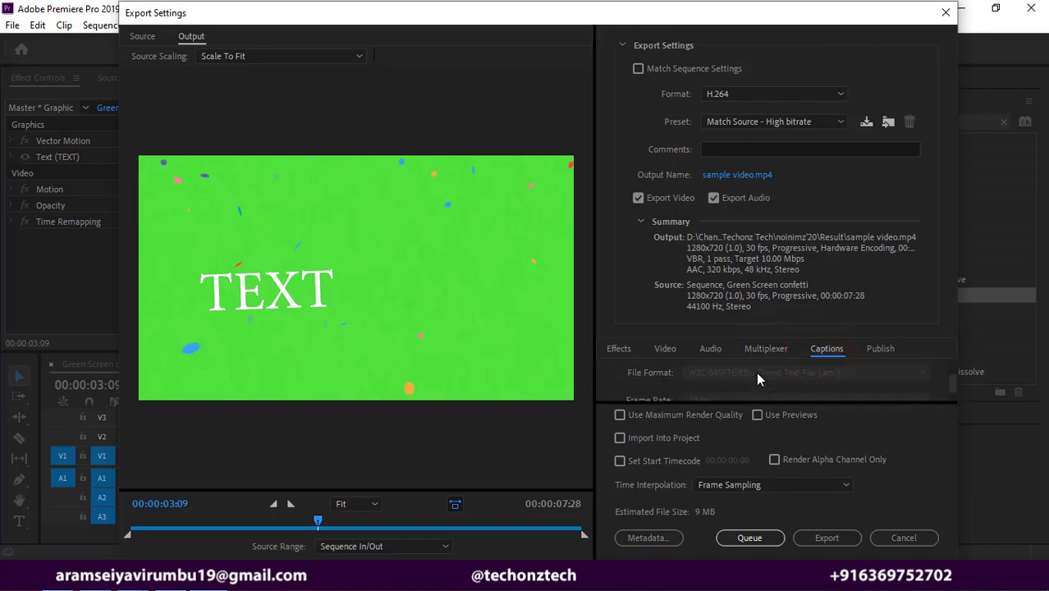
pyautogui.scroll(-1, 756, 375)
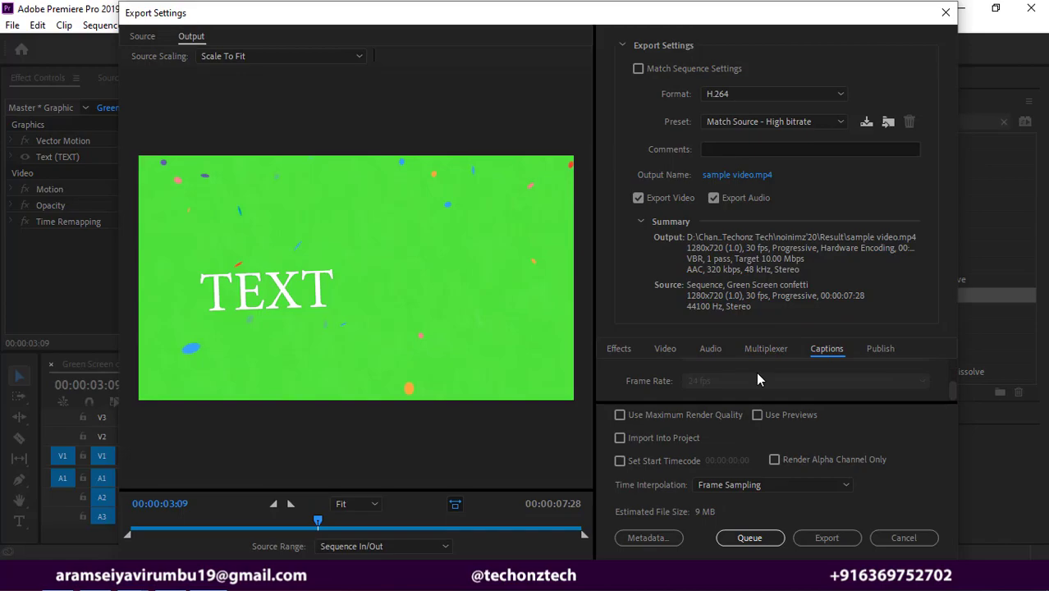
pyautogui.click(887, 353)
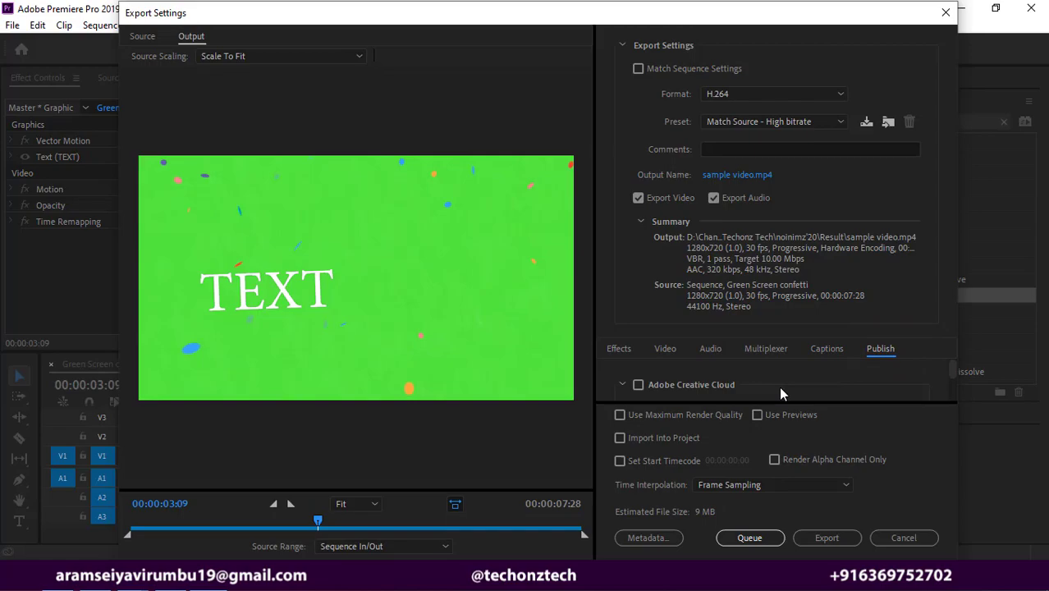
pyautogui.scroll(-1, 779, 385)
pyautogui.scroll(-1, 779, 386)
pyautogui.scroll(-1, 779, 388)
pyautogui.scroll(-1, 778, 388)
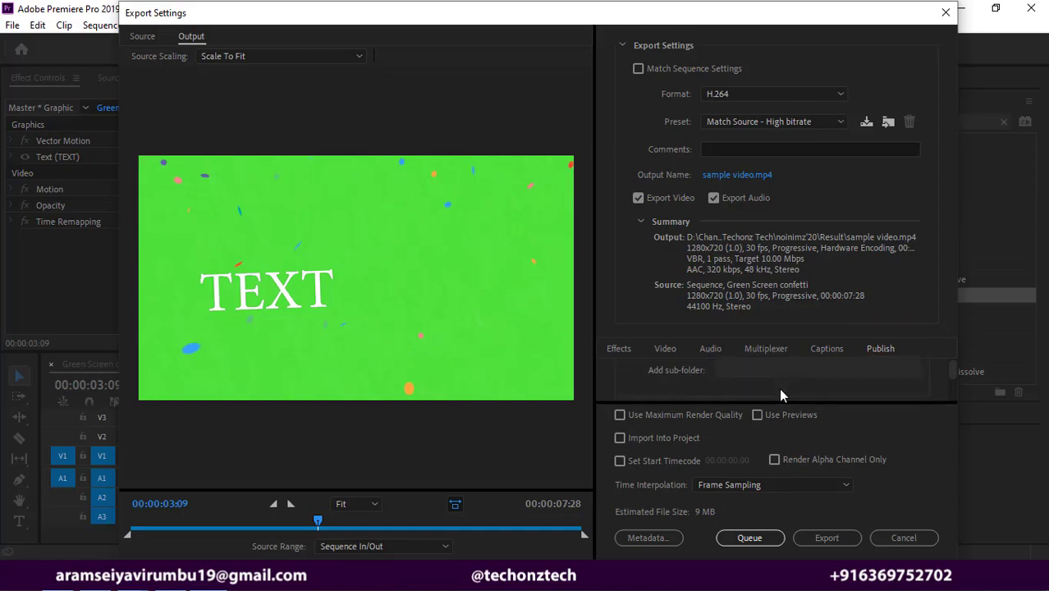
pyautogui.scroll(-1, 779, 389)
pyautogui.scroll(-1, 780, 390)
pyautogui.scroll(-1, 780, 389)
pyautogui.scroll(-1, 780, 389)
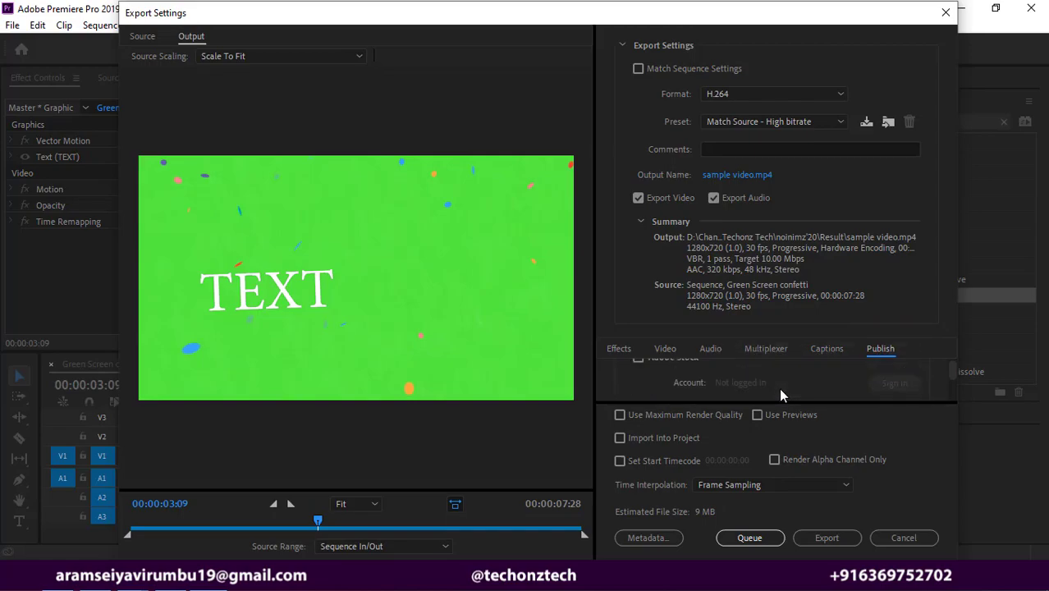
pyautogui.scroll(1, 779, 390)
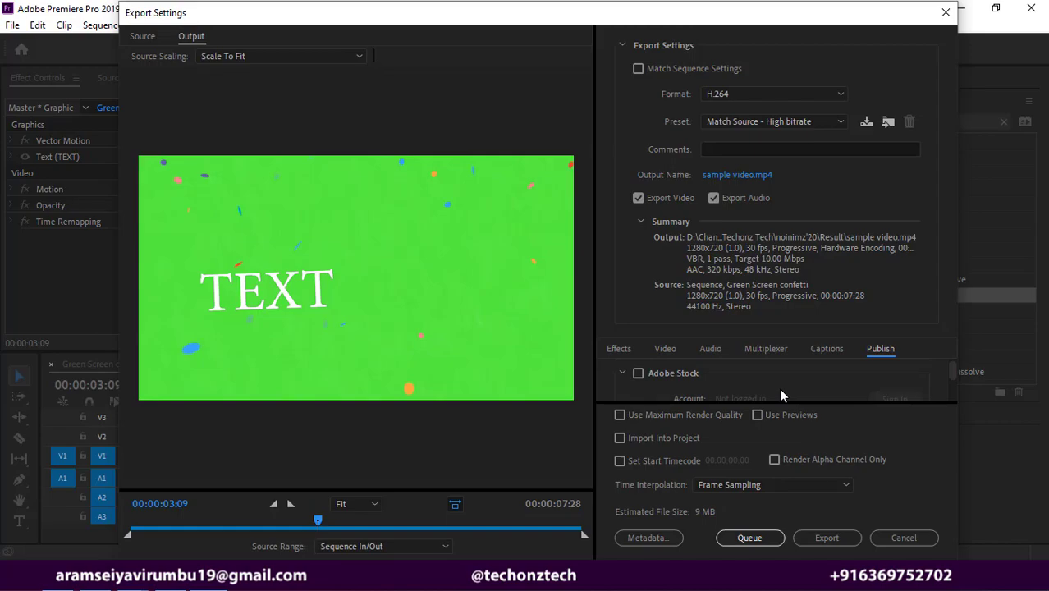
pyautogui.scroll(-1, 779, 396)
pyautogui.scroll(-1, 780, 390)
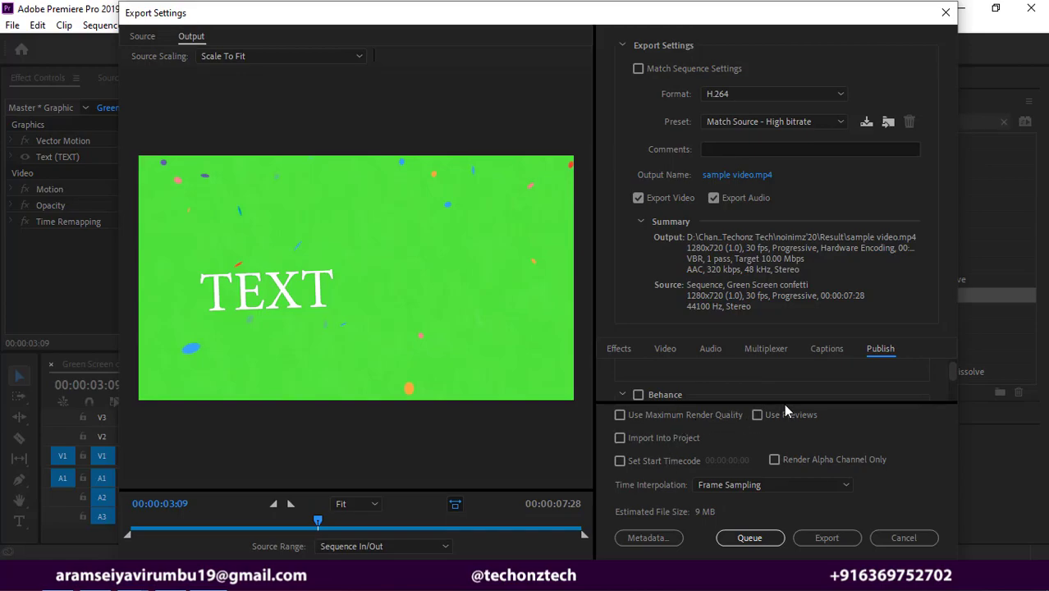
# Enable Use Maximum Render Quality and Set Start Timecode at 00:00:00:00.
pyautogui.click(700, 415)
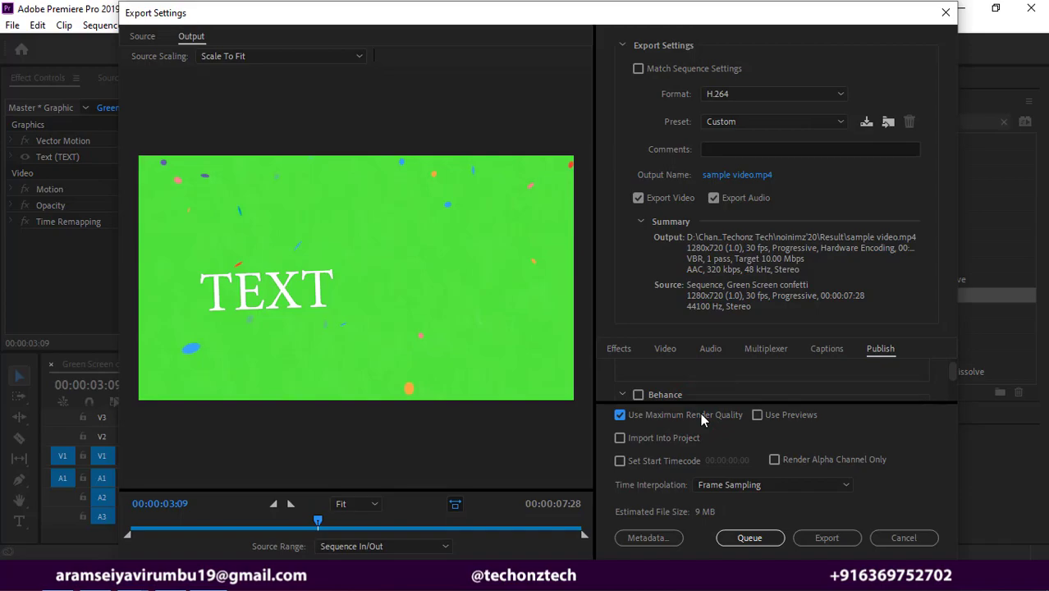
pyautogui.moveTo(789, 416)
pyautogui.click(689, 462)
# Keep Time Interpolation at Frame Sampling and export the sequence to sample video.mp4.
pyautogui.click(797, 488)
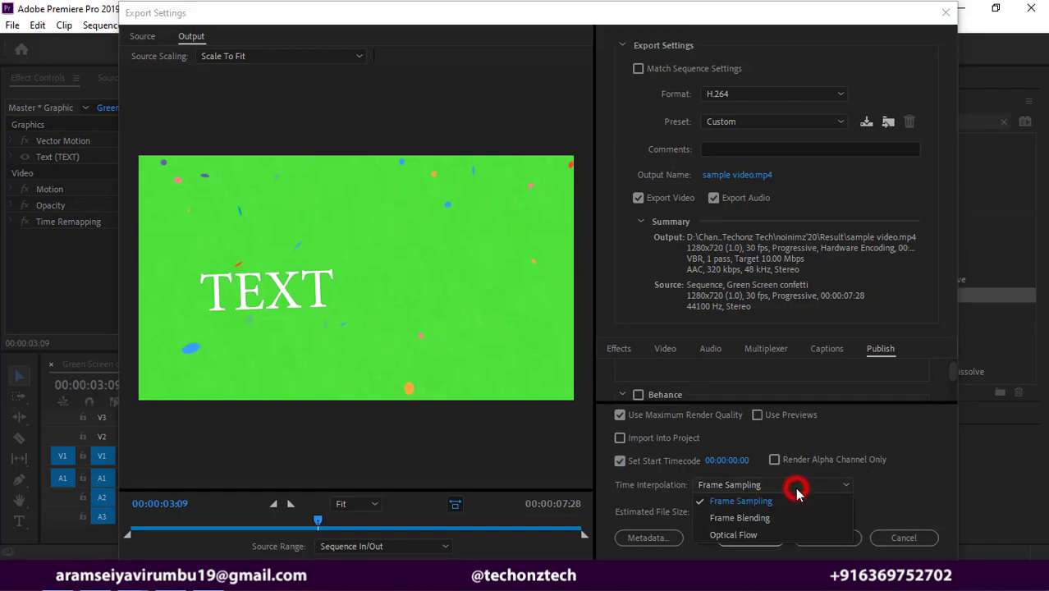
pyautogui.click(796, 488)
pyautogui.click(679, 461)
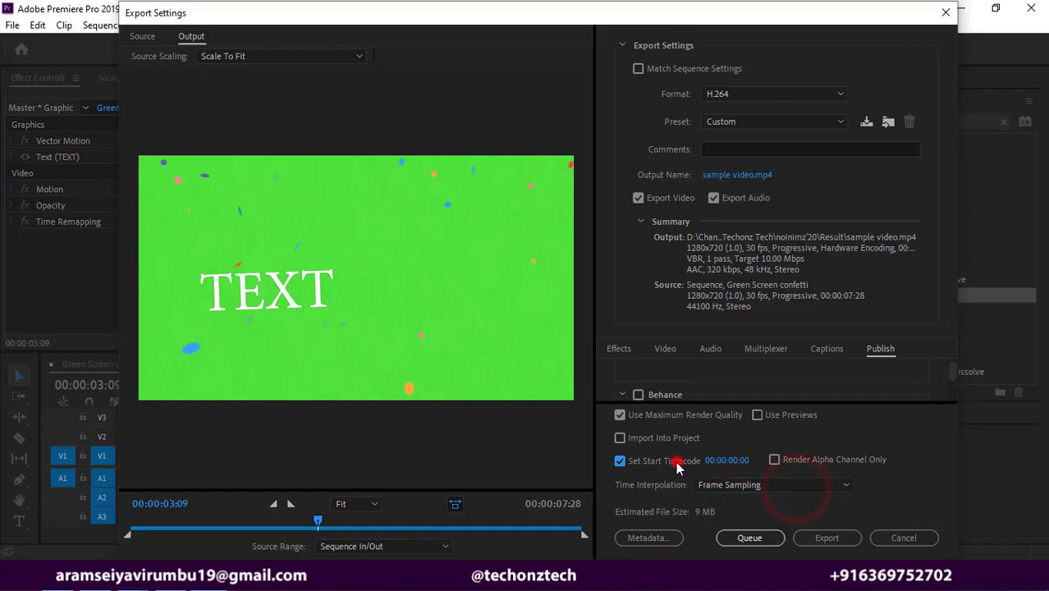
pyautogui.click(733, 487)
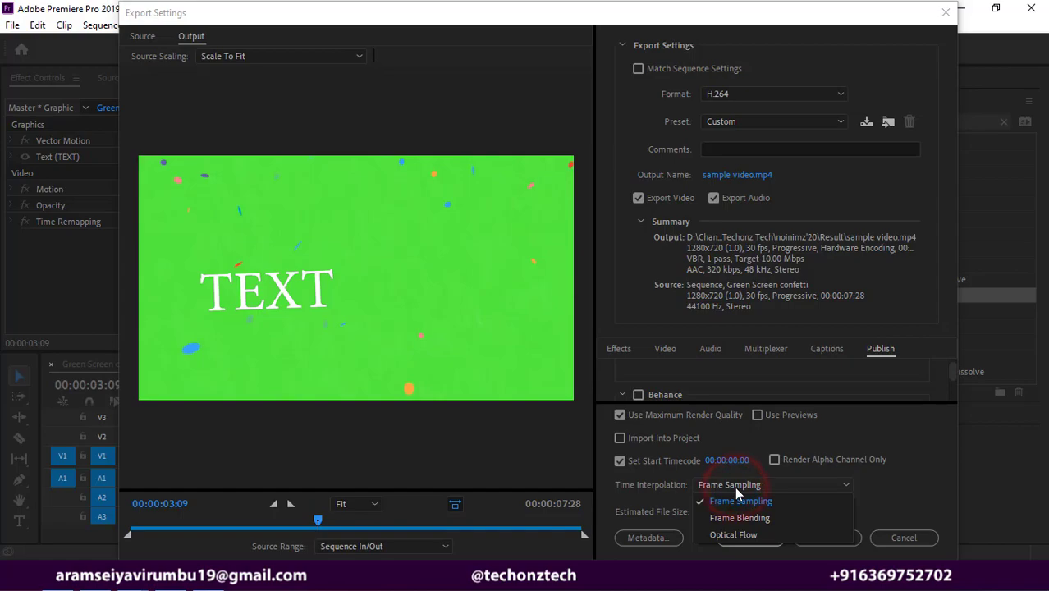
pyautogui.click(735, 490)
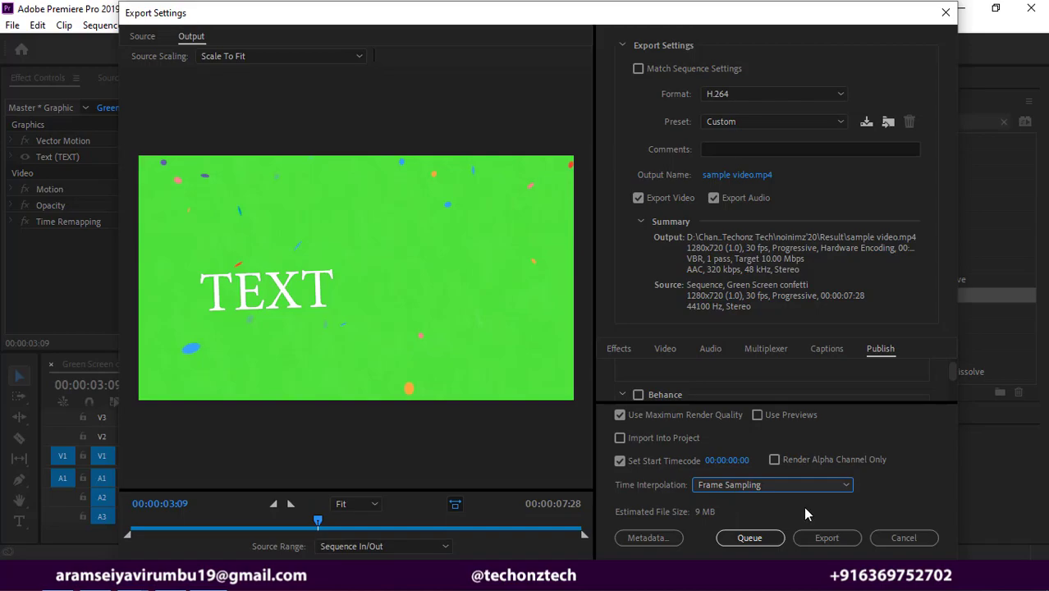
pyautogui.click(758, 541)
pyautogui.click(832, 539)
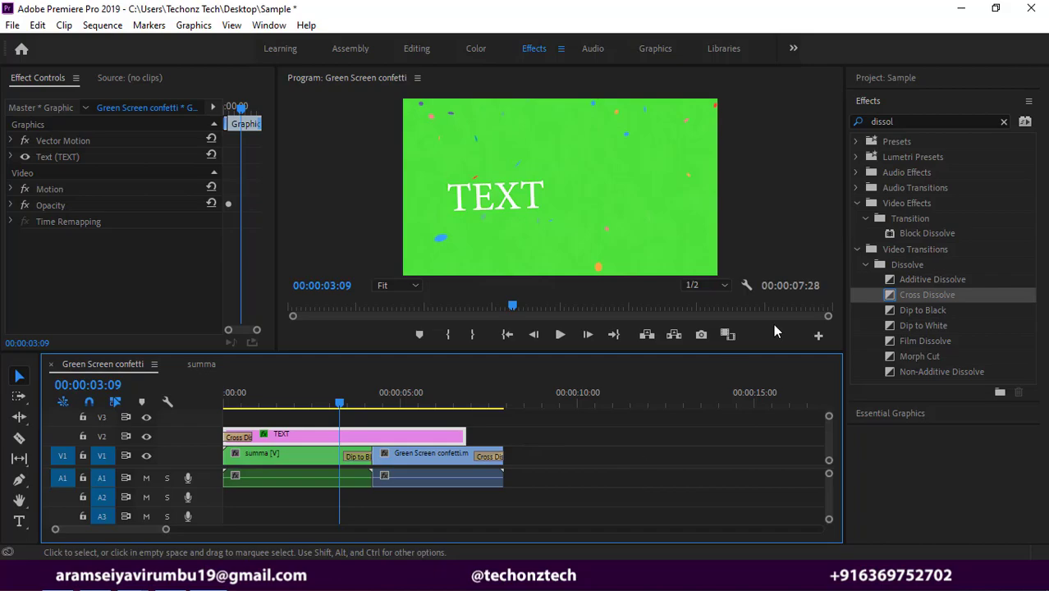
# Find sample video.mp4 in the Result folder via the Import browser and play it.
pyautogui.click(892, 79)
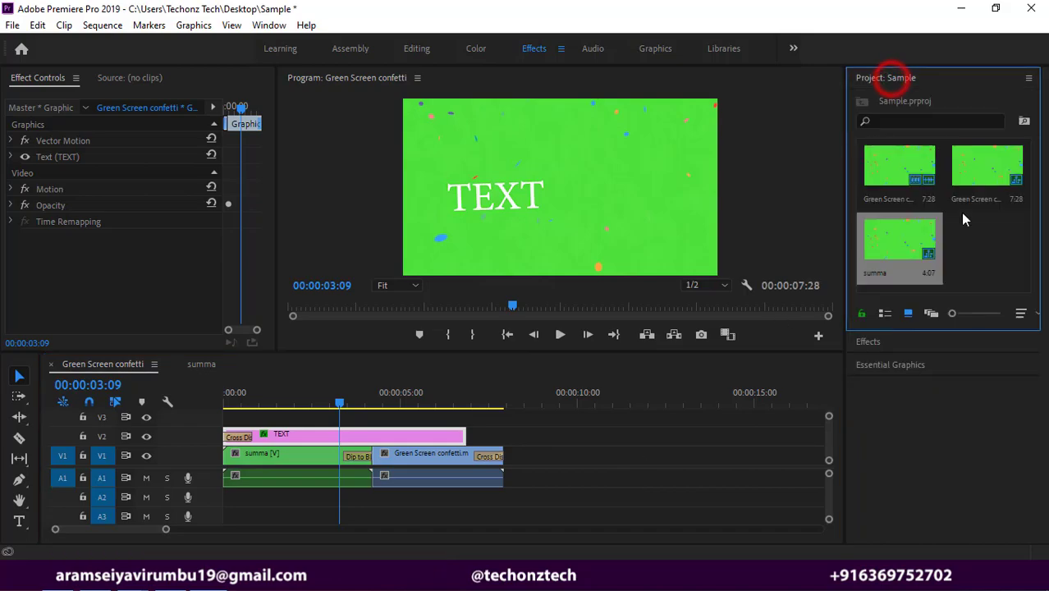
pyautogui.doubleClick(976, 261)
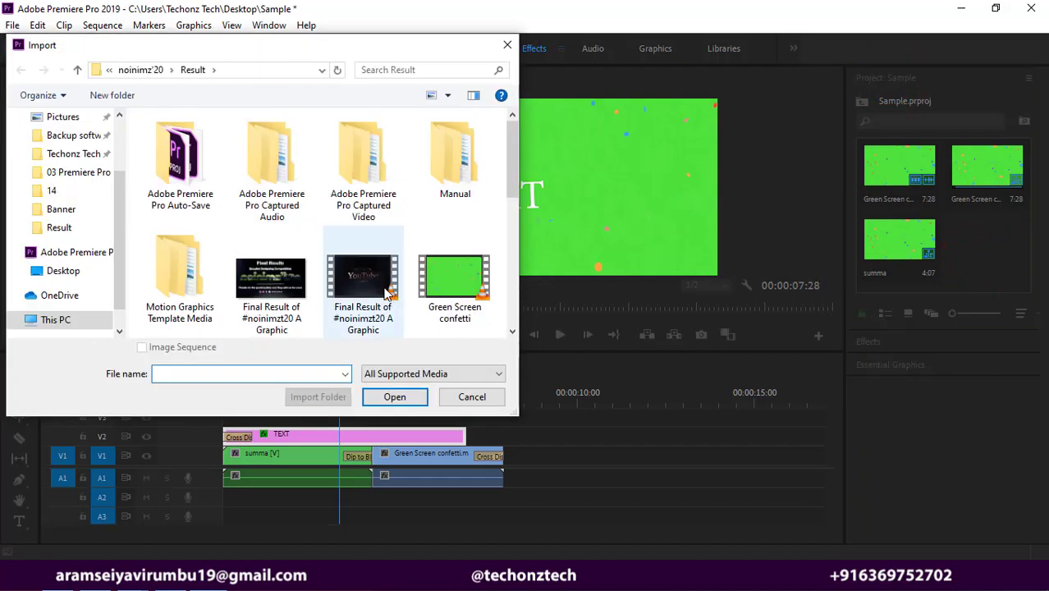
pyautogui.scroll(-5, 388, 293)
pyautogui.scroll(1, 389, 293)
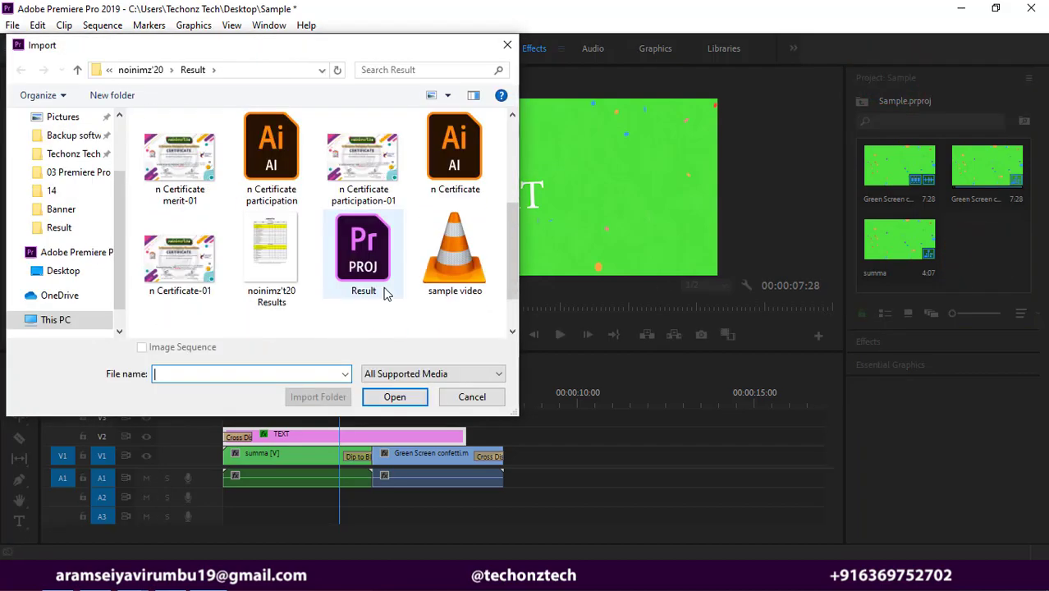
pyautogui.click(476, 260)
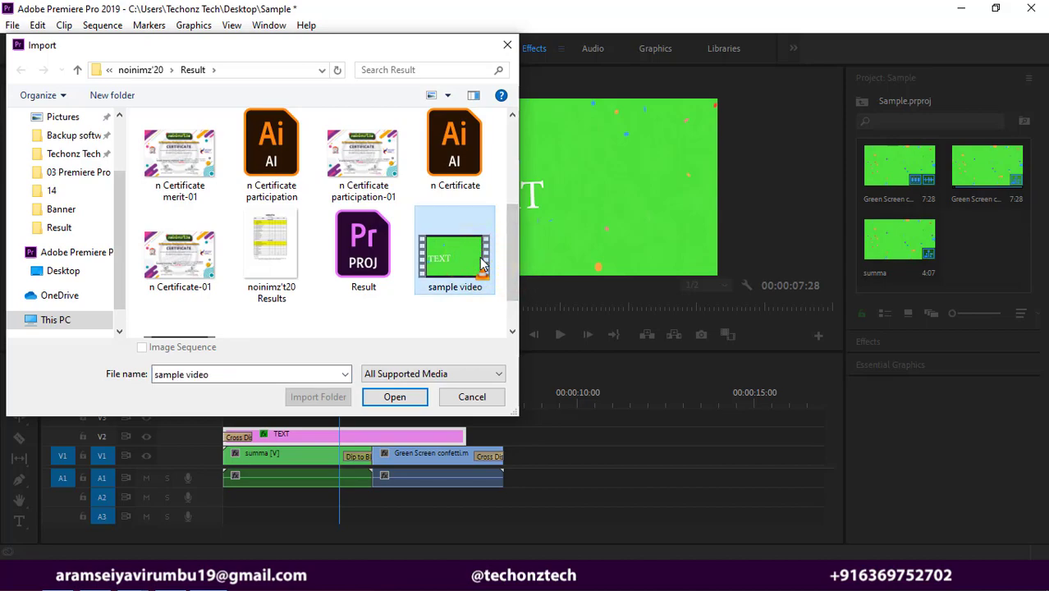
pyautogui.rightClick(483, 263)
pyautogui.click(530, 190)
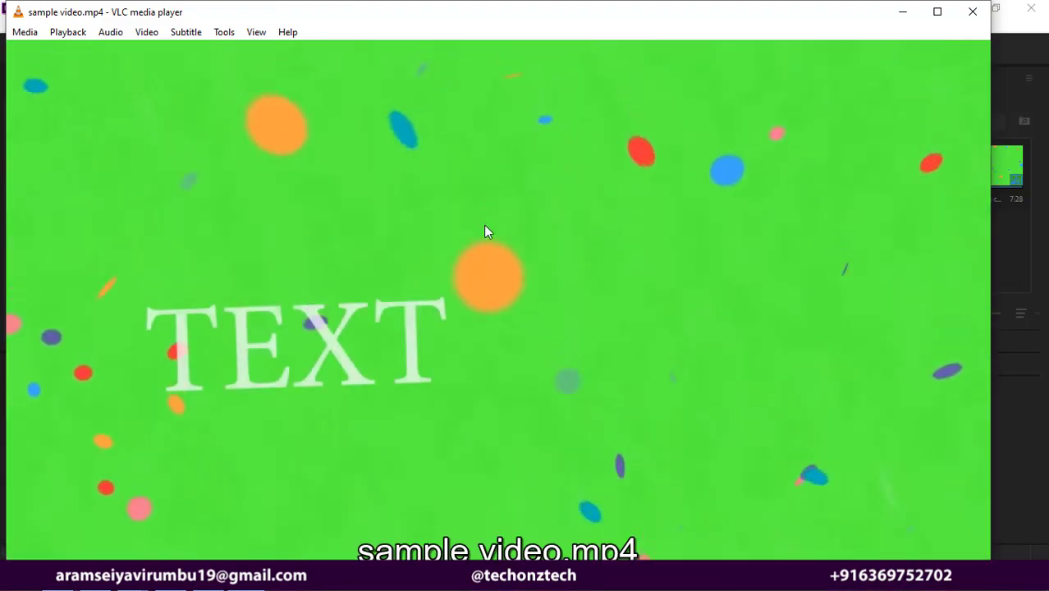
# Watch sample video.mp4 fullscreen in VLC, then close VLC and the Import browser.
pyautogui.doubleClick(484, 227)
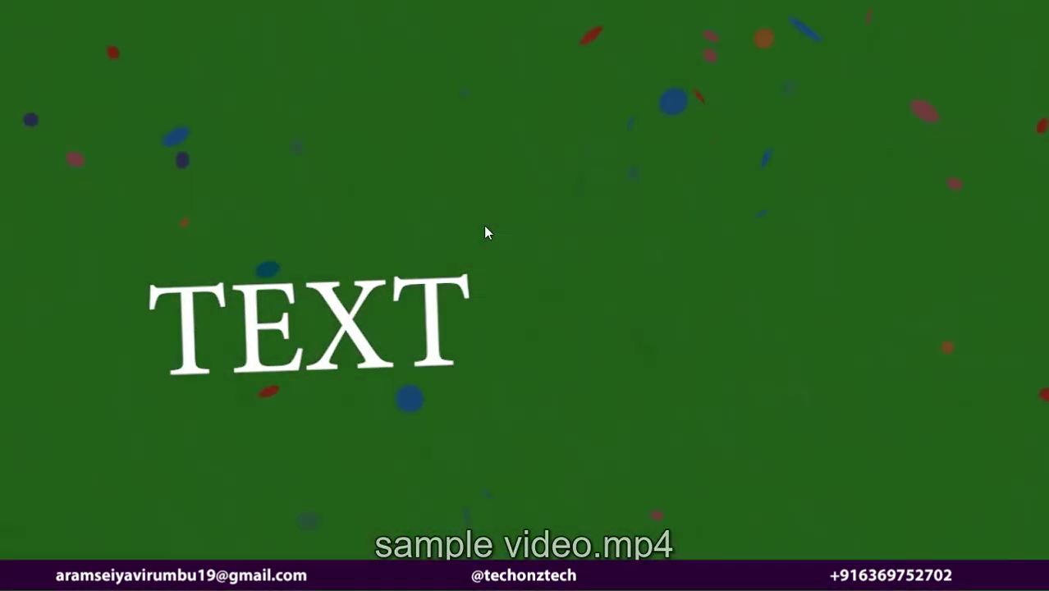
pyautogui.moveTo(649, 488)
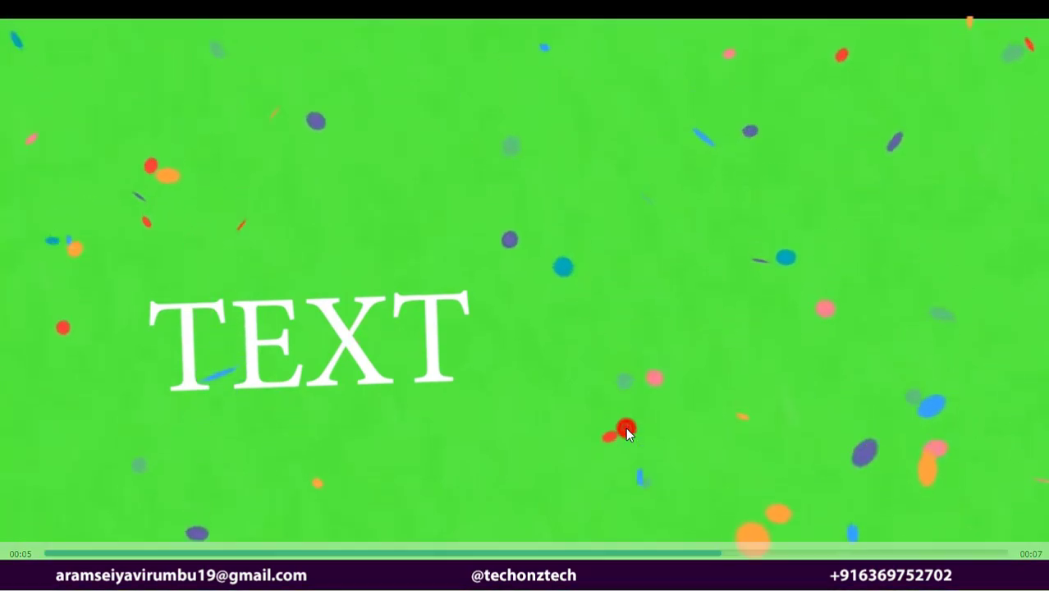
pyautogui.doubleClick(626, 435)
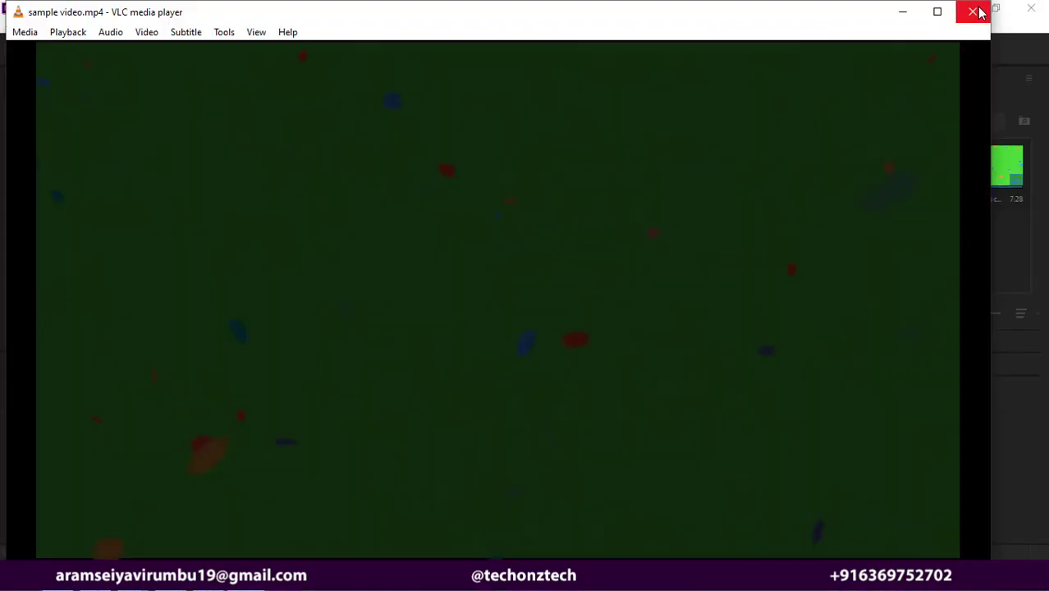
pyautogui.click(972, 12)
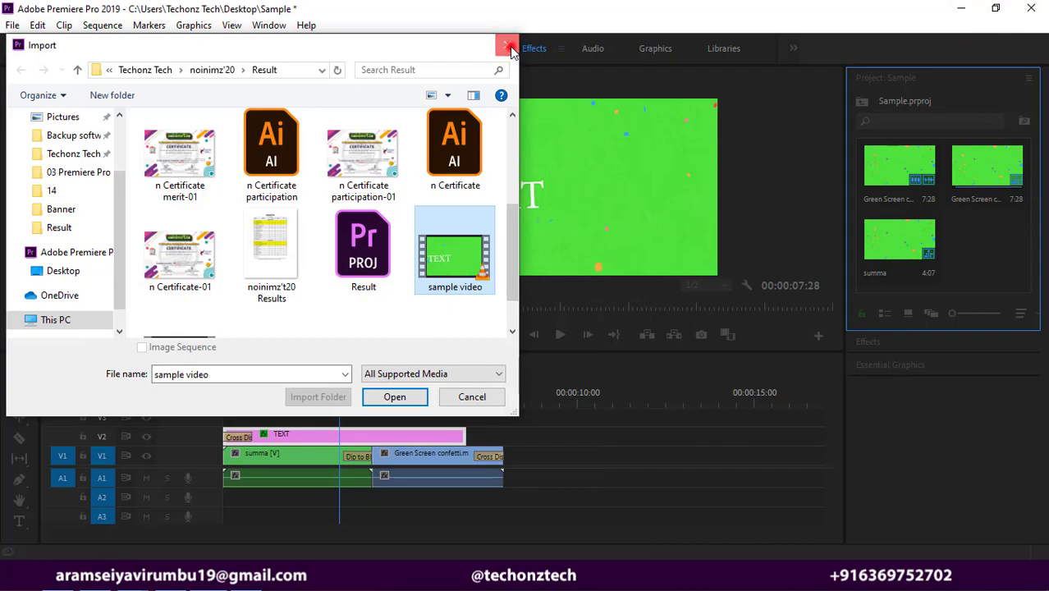
pyautogui.click(507, 45)
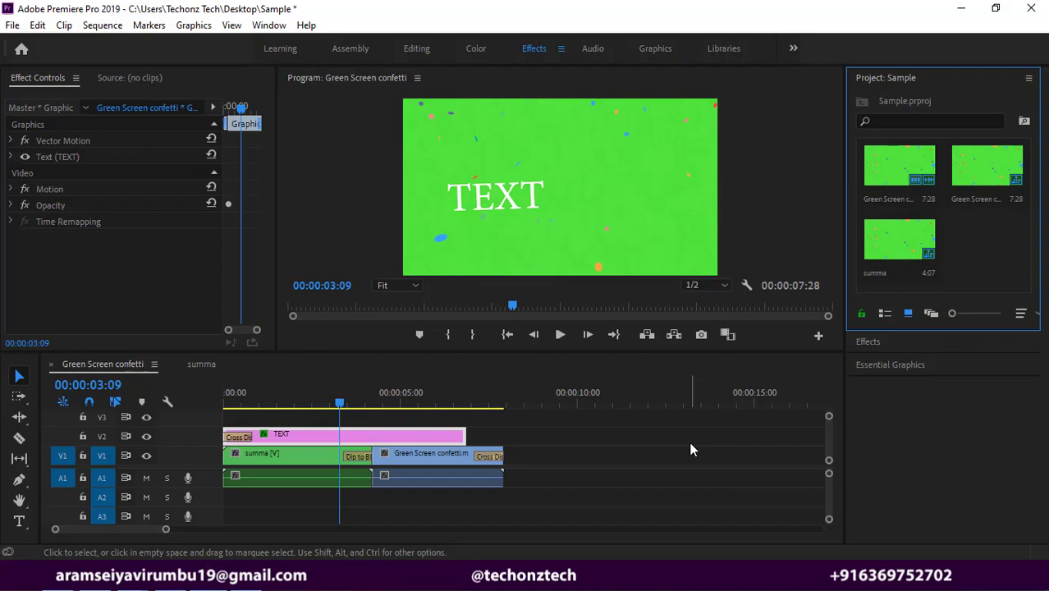
# Minimize Premiere Pro 2019 to show the desktop.
pyautogui.click(960, 8)
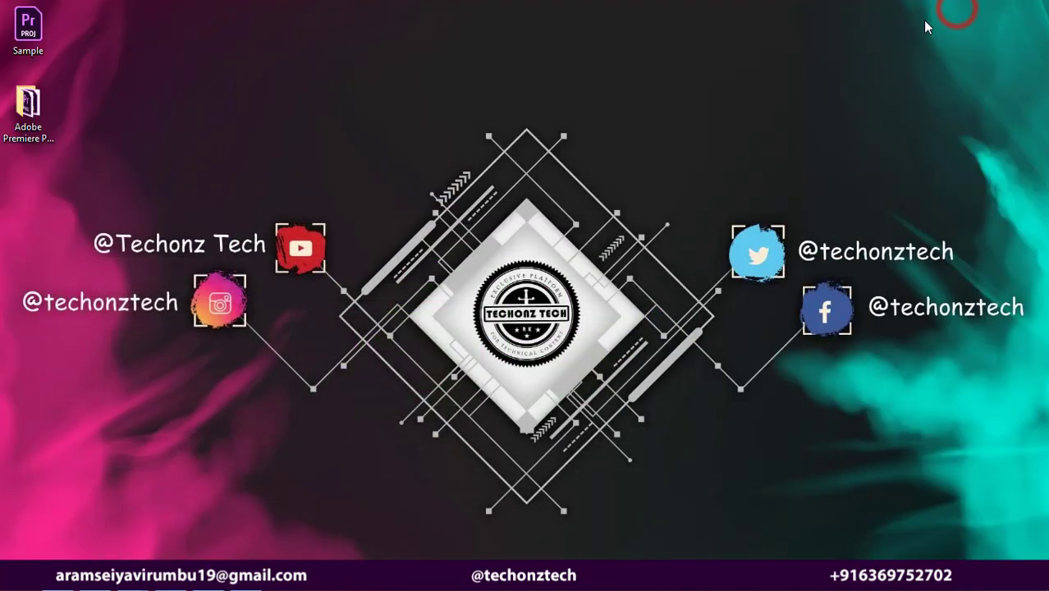
pyautogui.rightClick(742, 122)
pyautogui.click(761, 165)
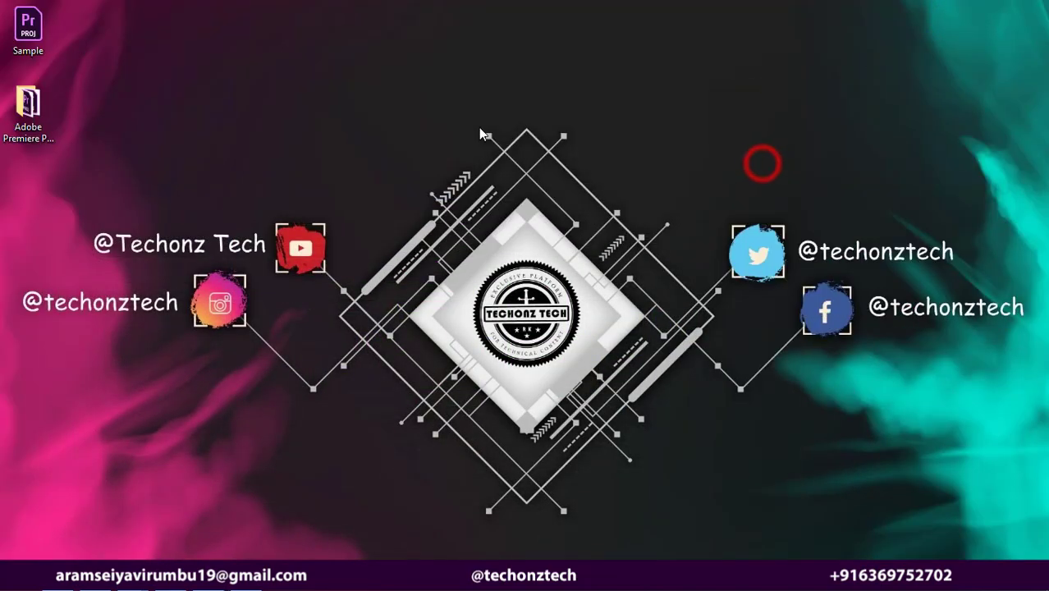
pyautogui.rightClick(480, 132)
pyautogui.click(501, 171)
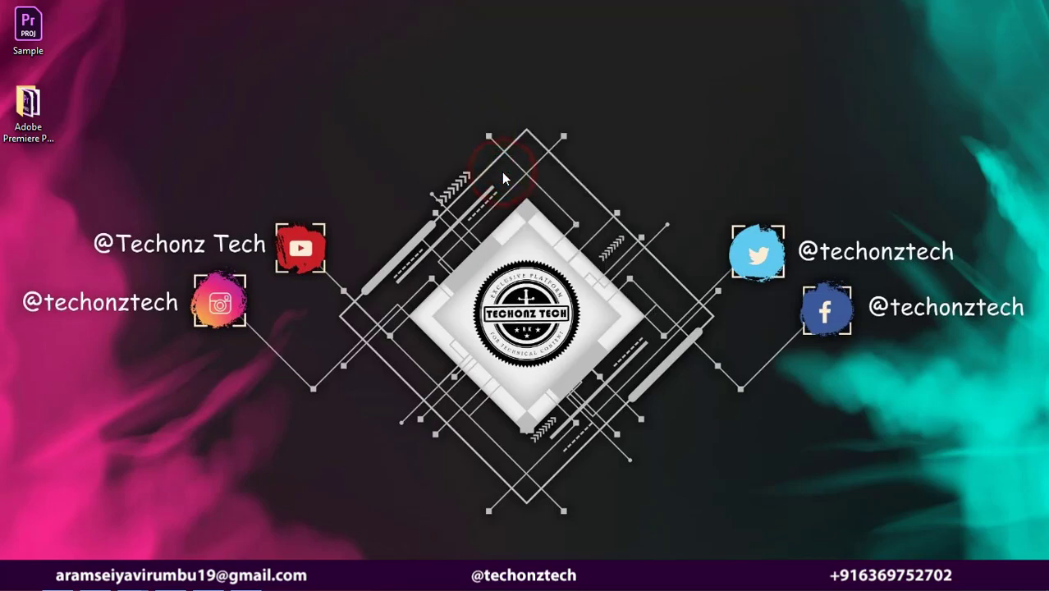